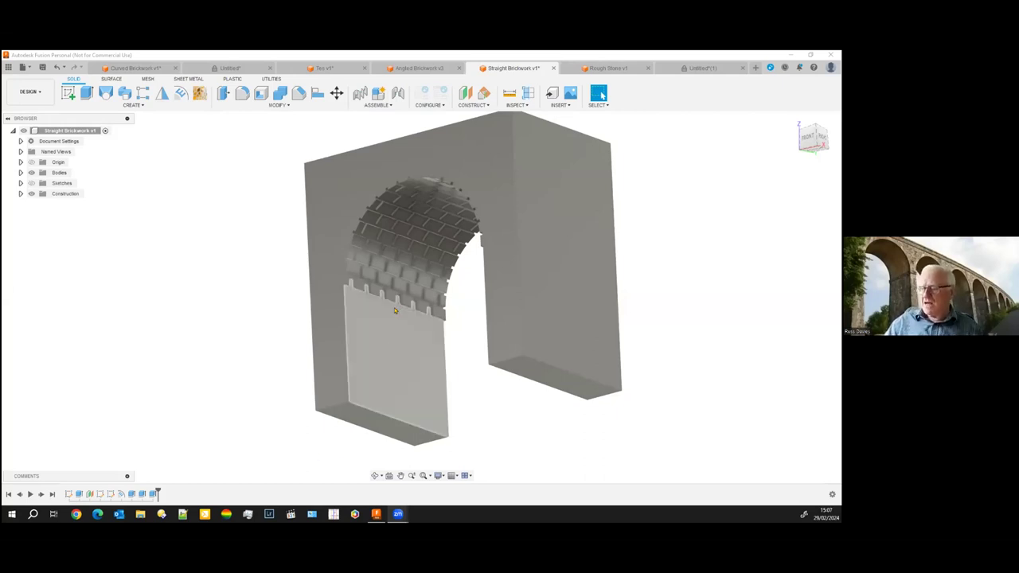
Step: Orbit around the brick-lined arch to inspect it, ending at a near-front view
{"action": "middle_click_drag", "start_coordinate": [382, 346], "coordinate": [430, 336]}
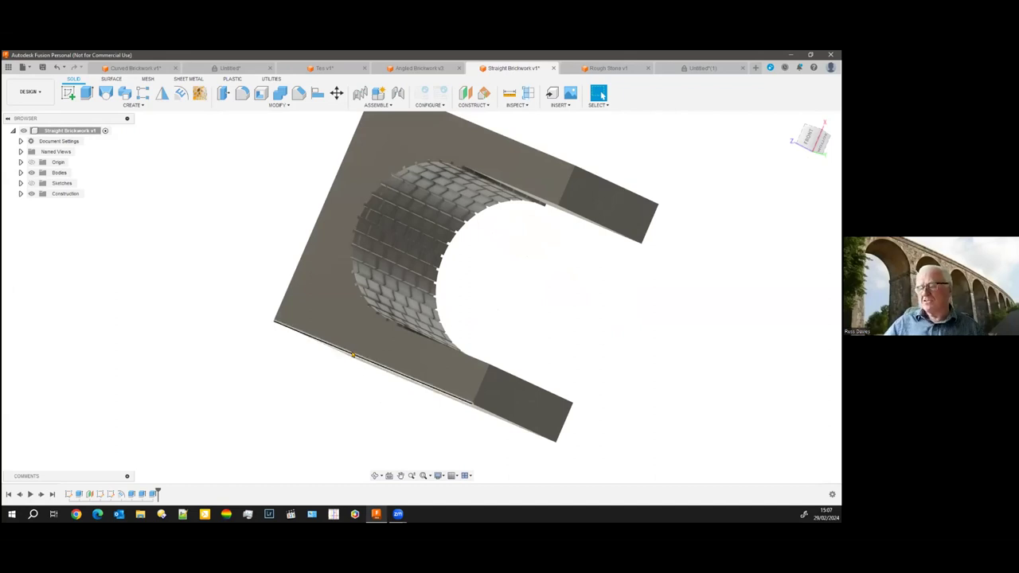
{"action": "mouse_move", "coordinate": [227, 348]}
{"action": "middle_mouse_down", "text": "shift"}
{"action": "mouse_move", "coordinate": [189, 368]}
{"action": "mouse_move", "coordinate": [184, 406]}
{"action": "middle_mouse_up", "text": "shift"}
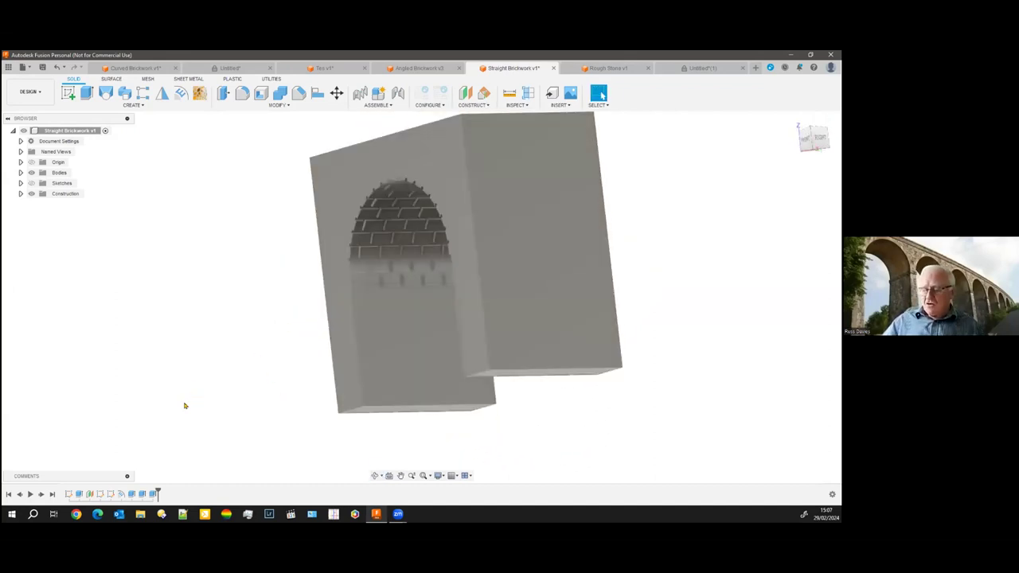
{"action": "mouse_move", "coordinate": [156, 488]}
{"action": "left_mouse_down"}
{"action": "mouse_move", "coordinate": [35, 485]}
{"action": "mouse_move", "coordinate": [89, 400]}
{"action": "mouse_move", "coordinate": [72, 502]}
{"action": "mouse_move", "coordinate": [83, 484]}
{"action": "left_mouse_up"}
Step: Roll the design back to the first sketch and show Plane1 from the Construction folder
{"action": "left_click", "coordinate": [70, 494]}
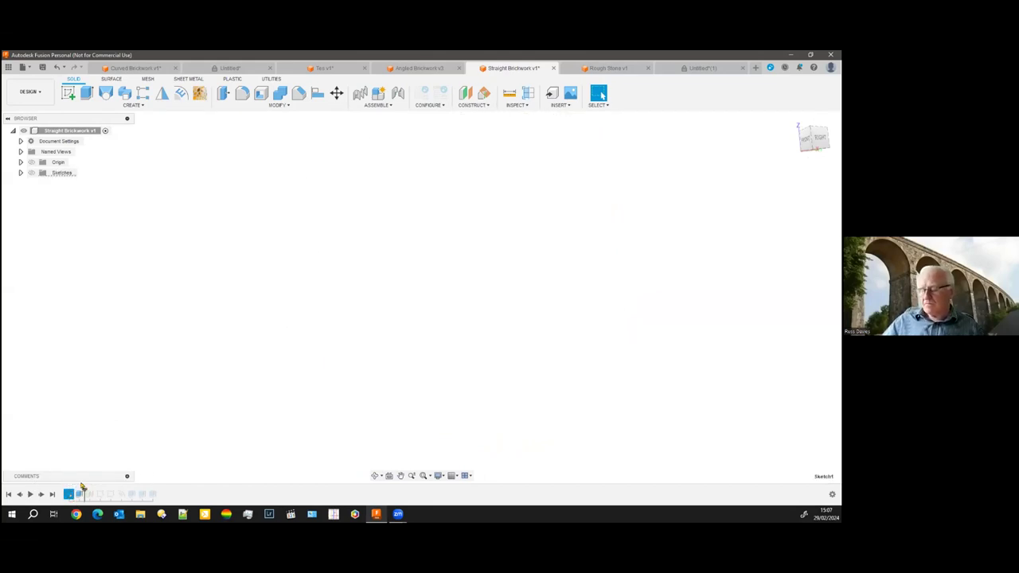
{"action": "middle_click_drag", "start_coordinate": [204, 373], "coordinate": [252, 380]}
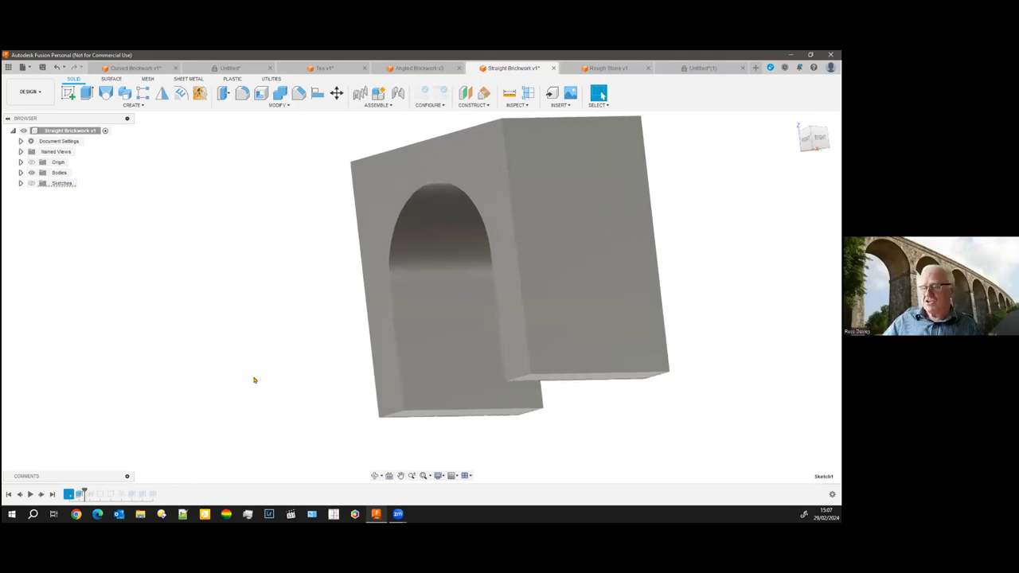
{"action": "middle_click_drag", "start_coordinate": [292, 348], "coordinate": [253, 374]}
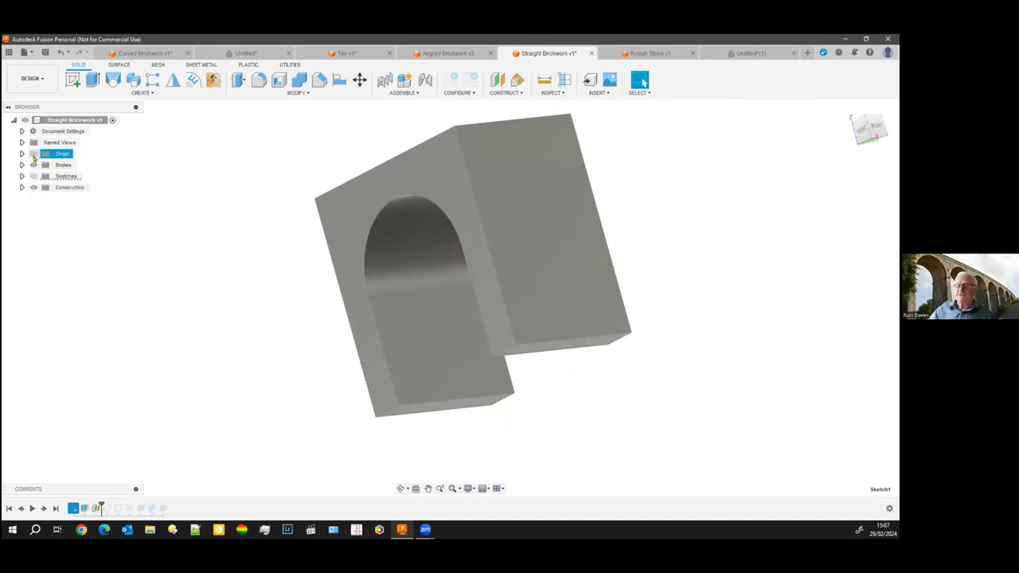
{"action": "left_click", "coordinate": [33, 187]}
{"action": "left_click", "coordinate": [21, 187]}
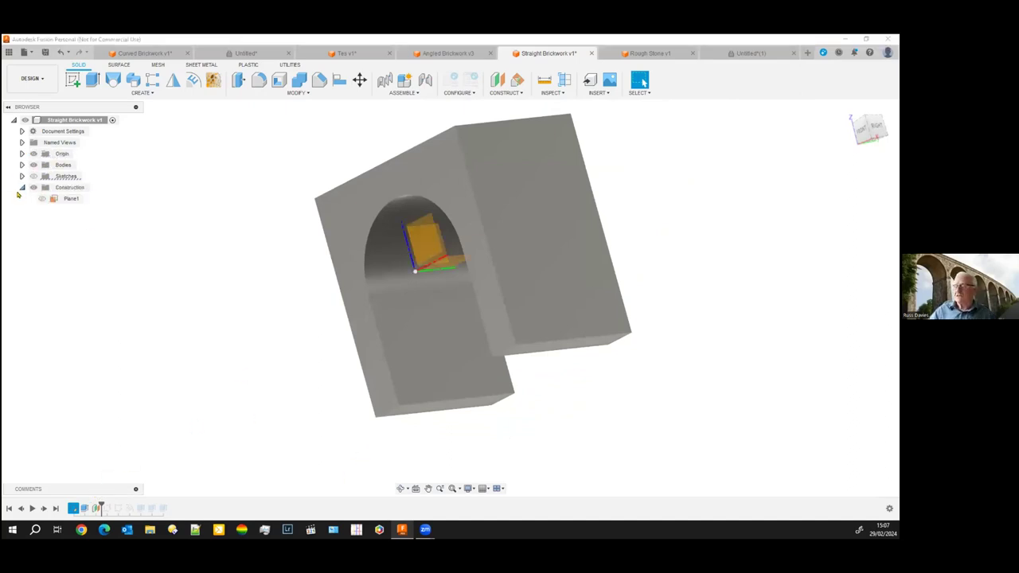
Step: Step the history forward two features and list Sketch1, Sketch2 and Sketch3
{"action": "scroll", "coordinate": [458, 402], "scroll_direction": "down", "scroll_amount": 2}
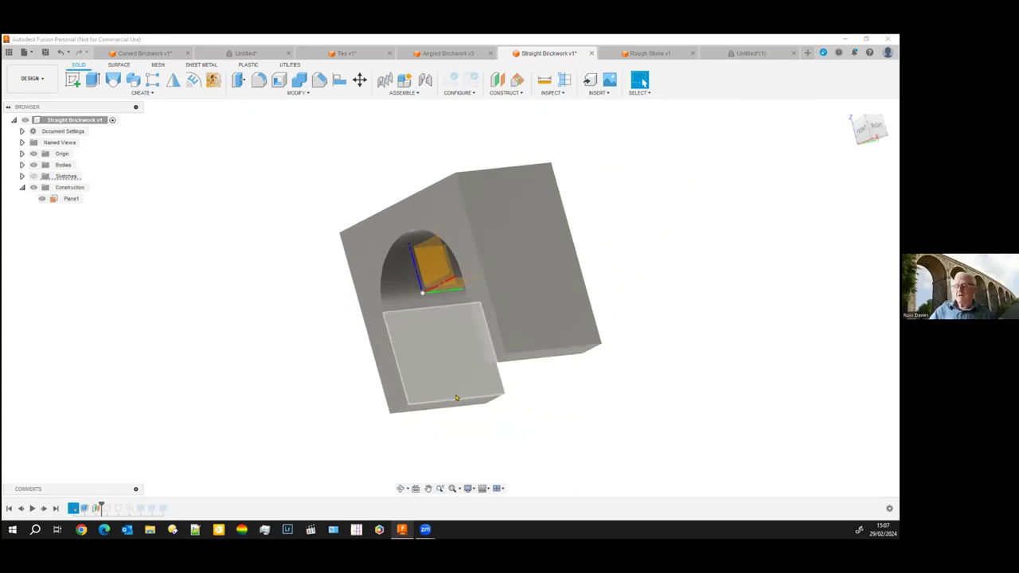
{"action": "scroll", "coordinate": [458, 406], "scroll_direction": "down", "scroll_amount": 2}
{"action": "middle_click_drag", "start_coordinate": [480, 427], "coordinate": [361, 339]}
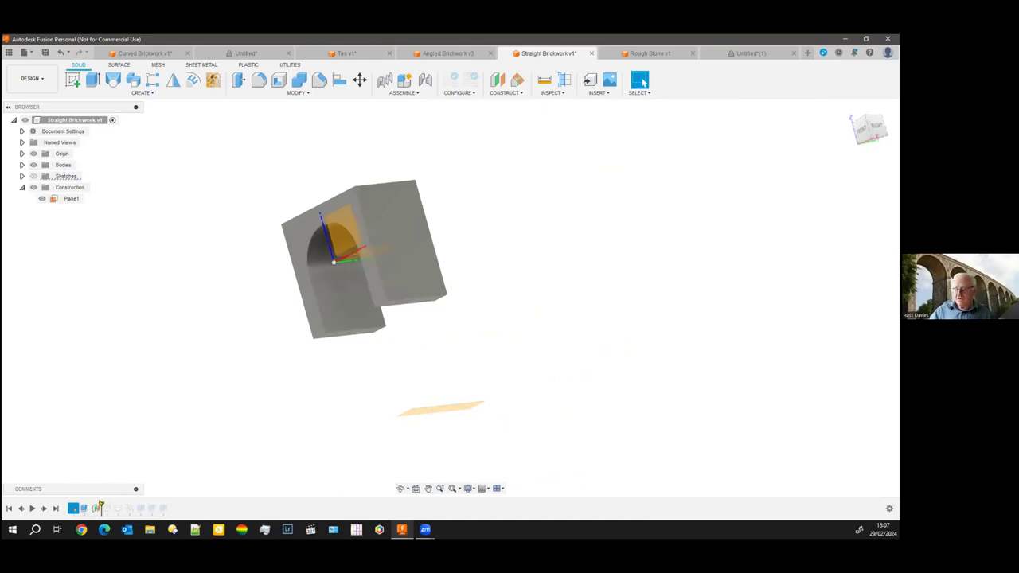
{"action": "left_click_drag", "start_coordinate": [98, 506], "coordinate": [111, 507]}
{"action": "left_click_drag", "start_coordinate": [111, 507], "coordinate": [123, 507]}
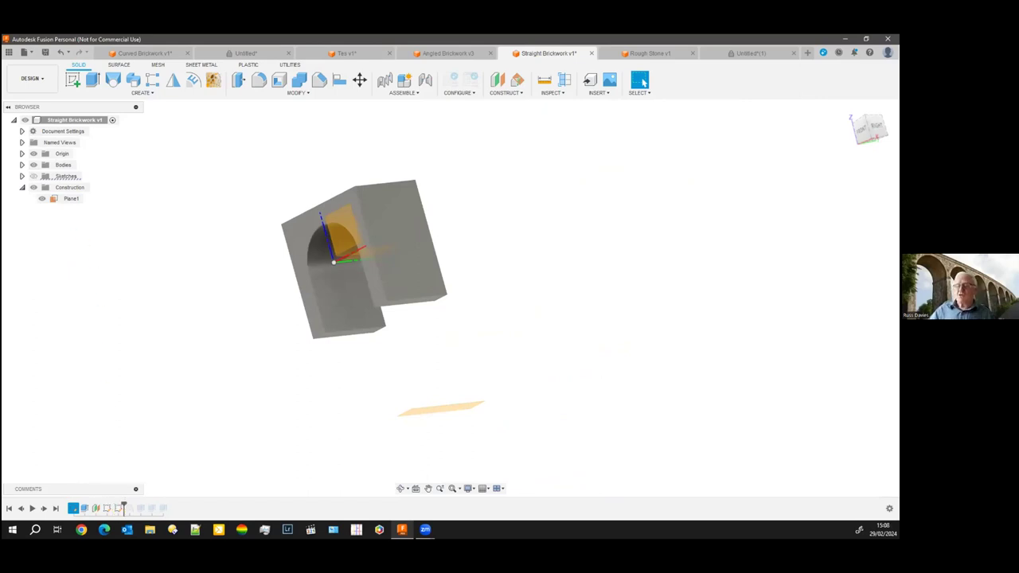
{"action": "left_click", "coordinate": [22, 176]}
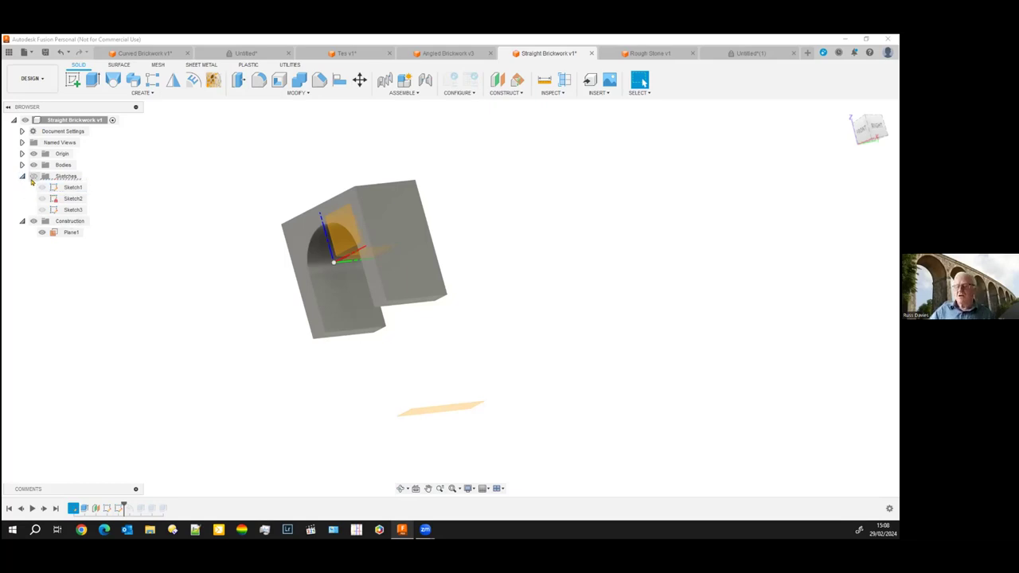
Step: Make the Sketches folder visible so the grid of stone profiles appears
{"action": "left_click", "coordinate": [33, 176]}
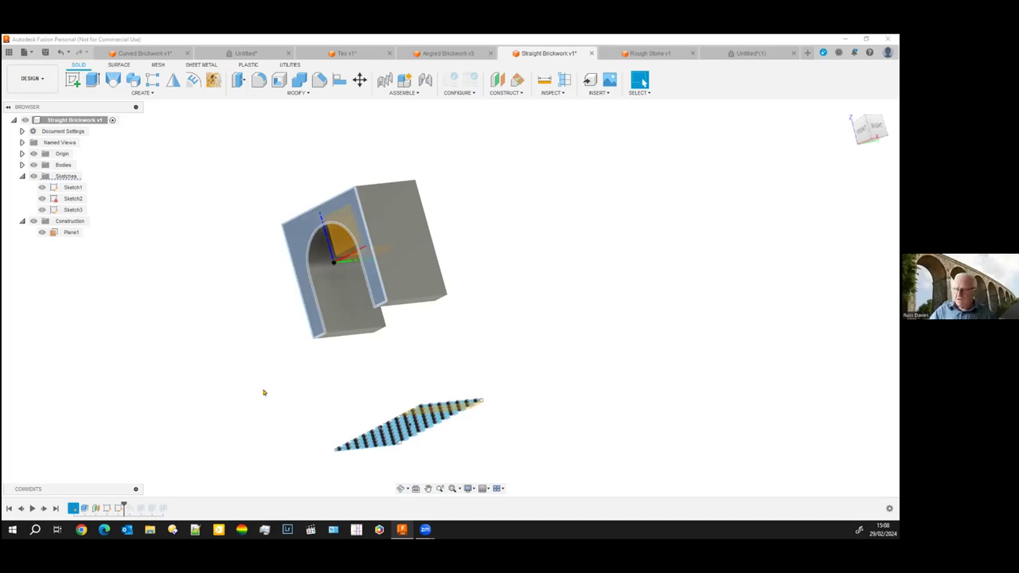
{"action": "middle_click_drag", "start_coordinate": [262, 385], "coordinate": [294, 407], "text": "shift"}
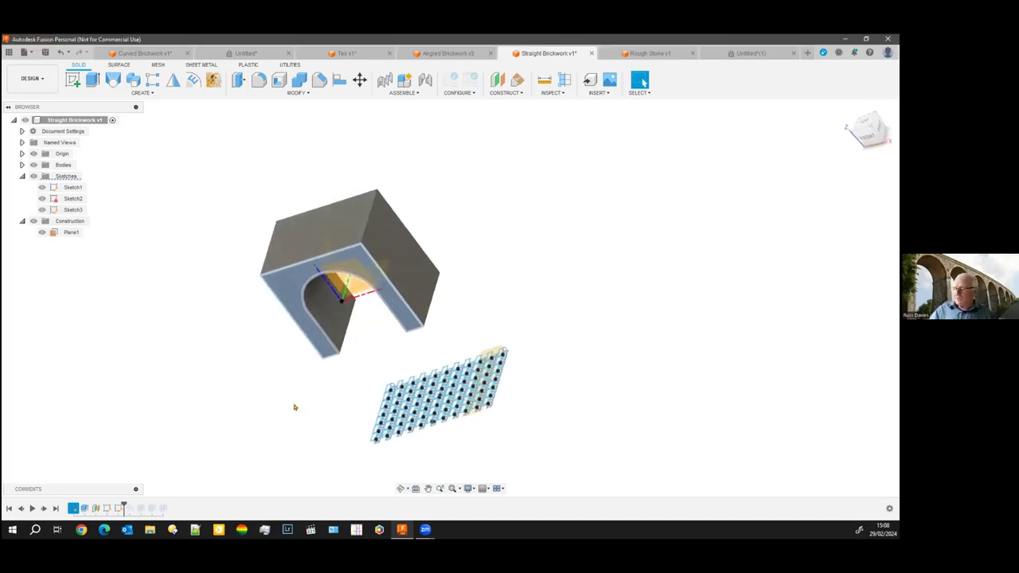
{"action": "scroll", "coordinate": [294, 407], "scroll_direction": "up", "scroll_amount": 10}
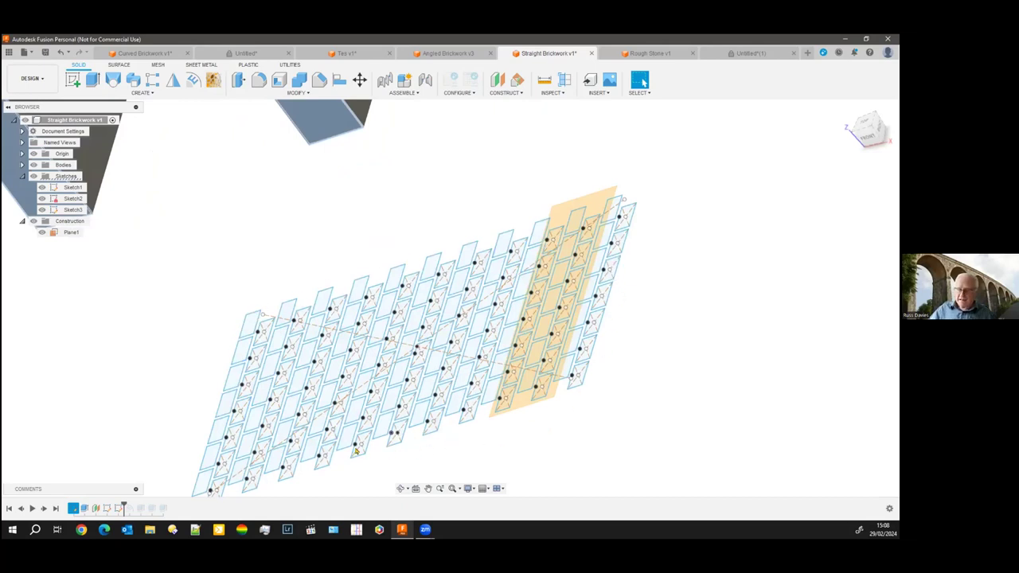
{"action": "scroll", "coordinate": [186, 398], "scroll_direction": "down", "scroll_amount": 3}
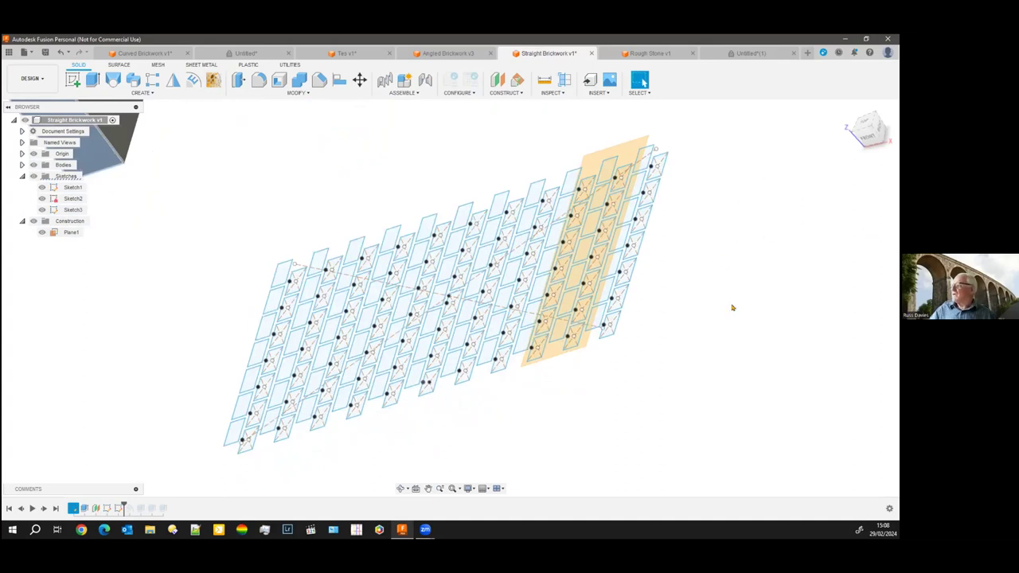
{"action": "scroll", "coordinate": [755, 263], "scroll_direction": "down", "scroll_amount": 3}
Step: View the model from Front and Bottom, then tilt to see the arch above the grid
{"action": "left_click", "coordinate": [868, 135]}
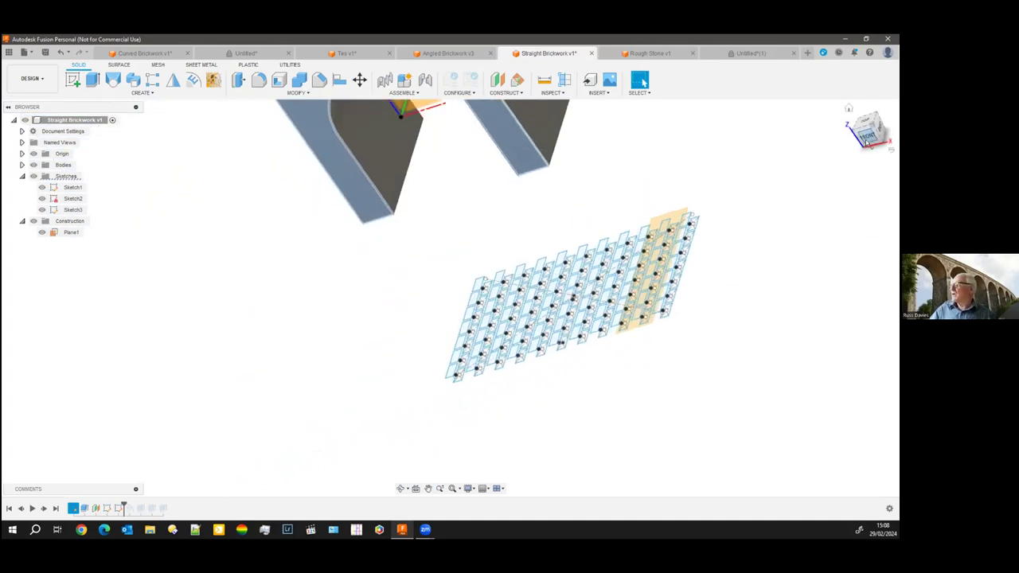
{"action": "left_click", "coordinate": [868, 148]}
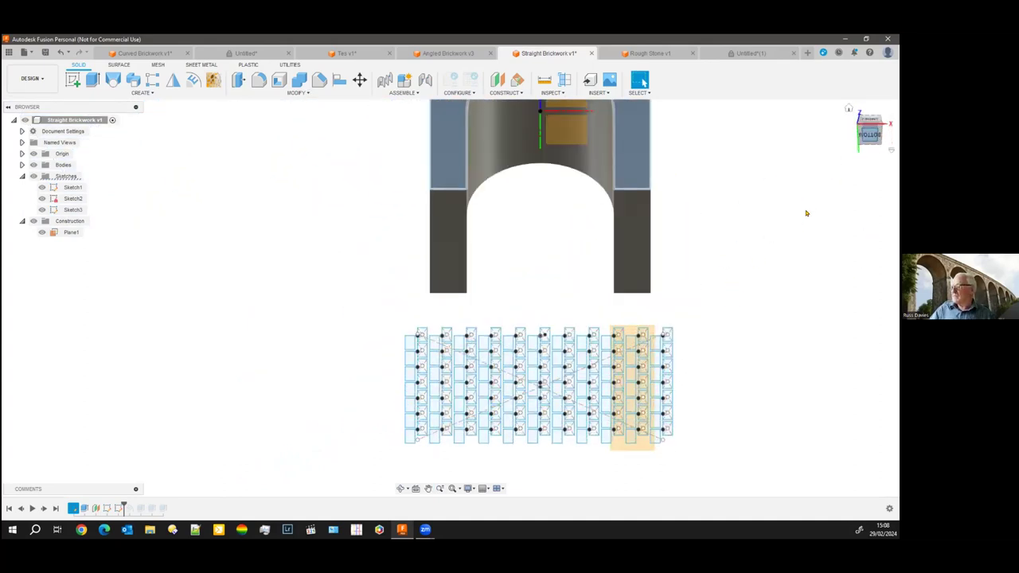
{"action": "middle_click_drag", "start_coordinate": [557, 275], "coordinate": [254, 298], "text": "shift"}
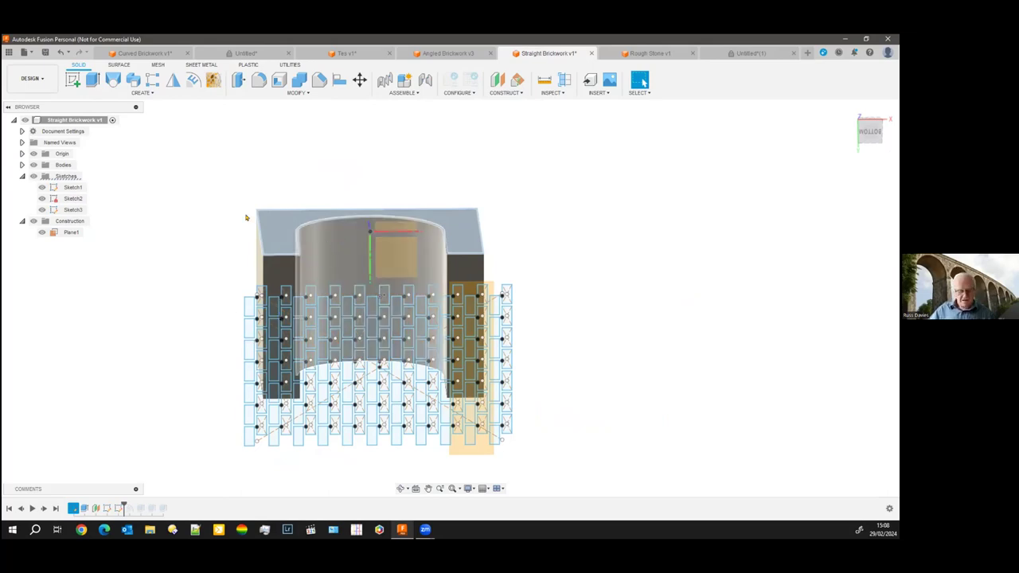
{"action": "middle_click_drag", "start_coordinate": [273, 177], "coordinate": [266, 188], "text": "shift"}
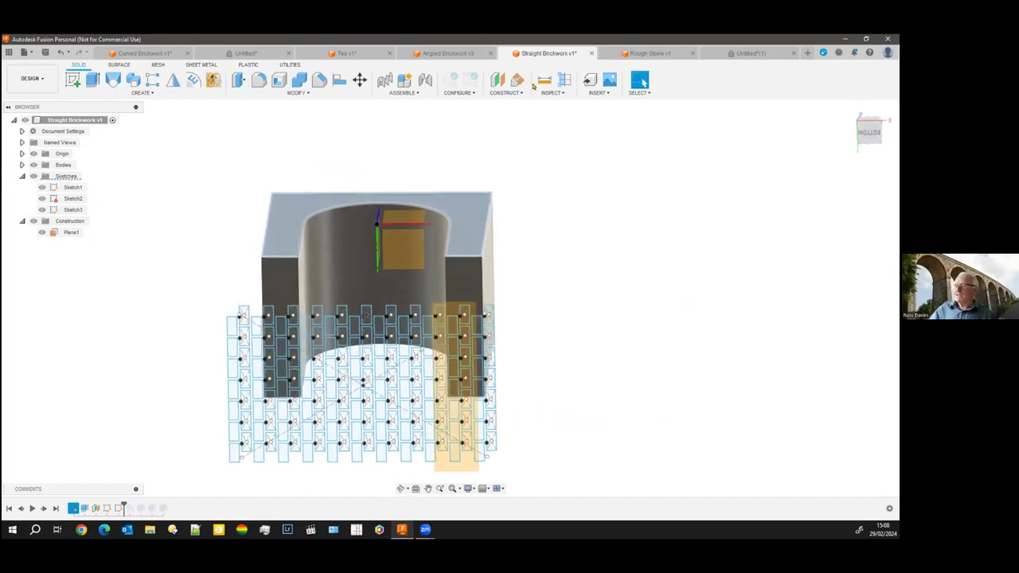
{"action": "left_click", "coordinate": [545, 79]}
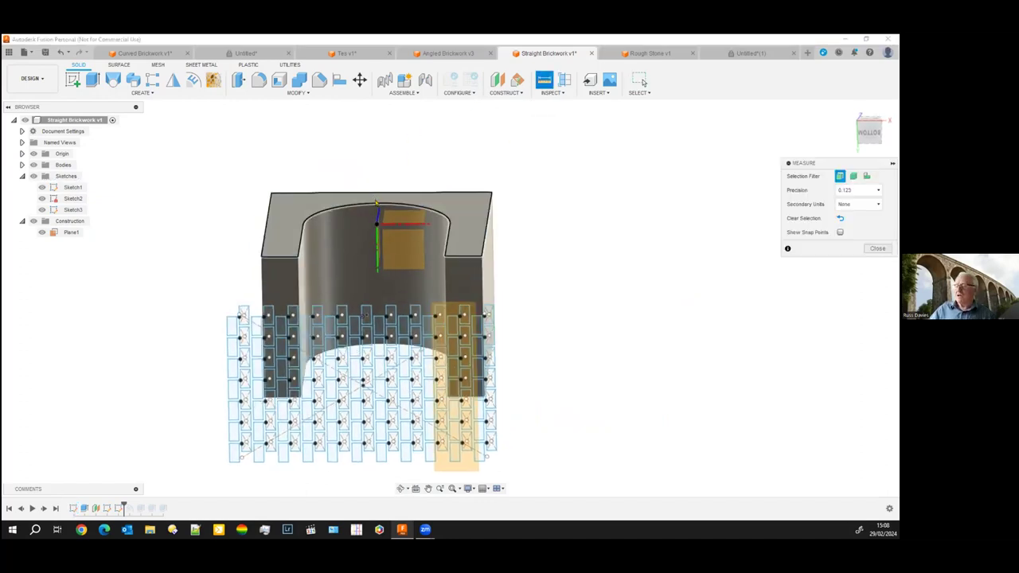
{"action": "left_click", "coordinate": [364, 204]}
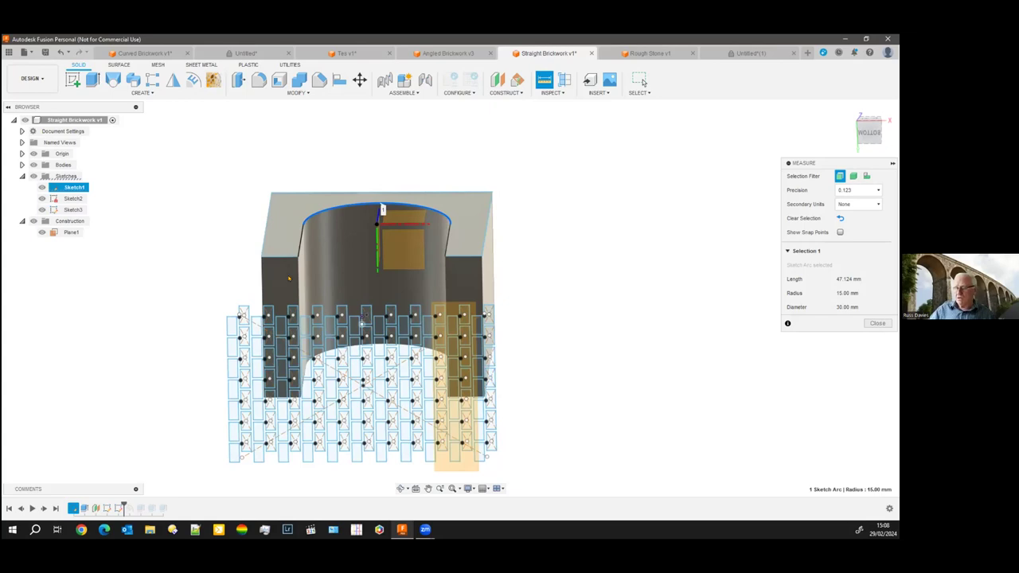
{"action": "left_click", "coordinate": [877, 323]}
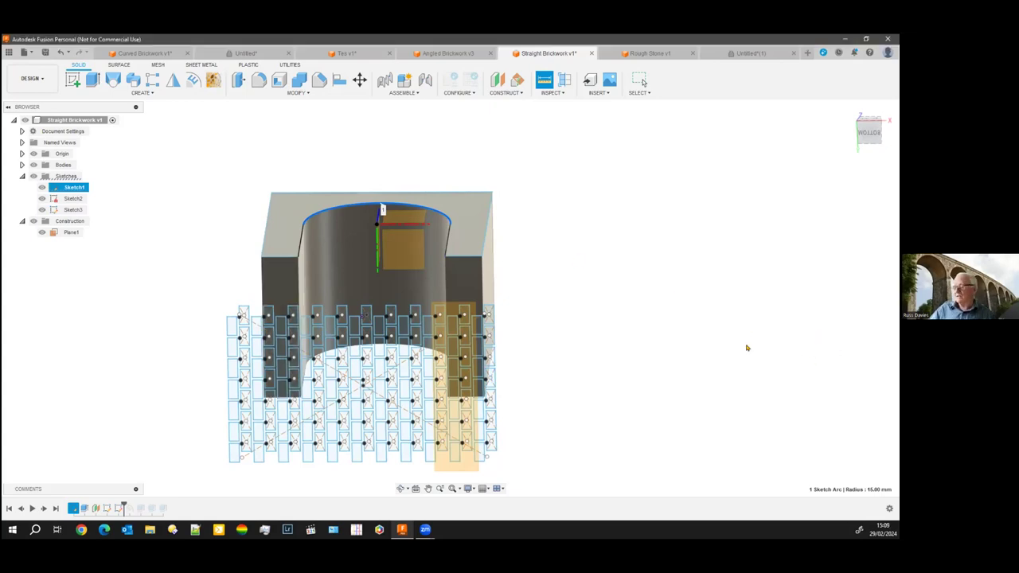
{"action": "left_click", "coordinate": [868, 130]}
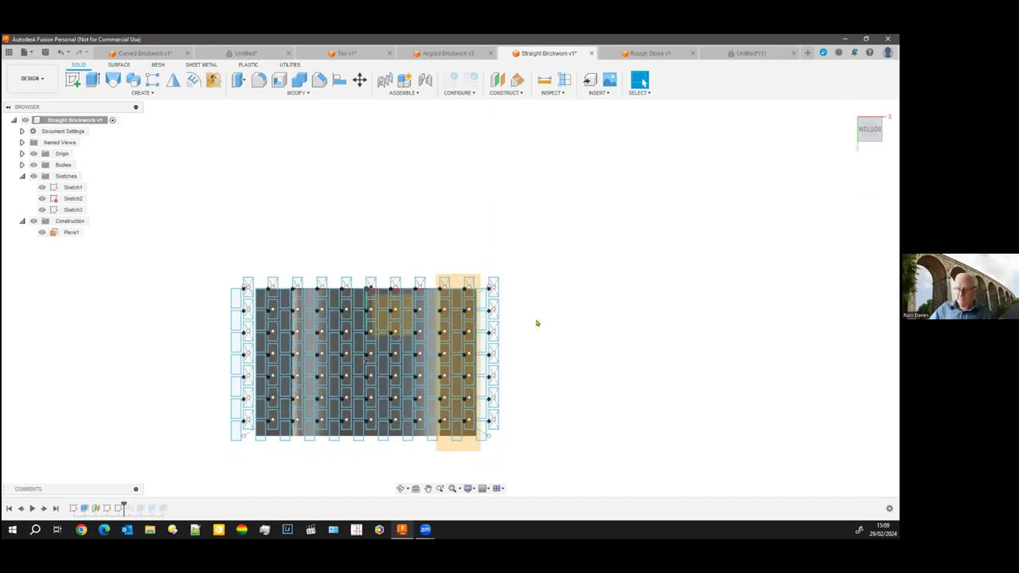
{"action": "mouse_move", "coordinate": [548, 212]}
{"action": "middle_mouse_down", "text": "shift"}
{"action": "mouse_move", "coordinate": [546, 200]}
{"action": "mouse_move", "coordinate": [555, 295]}
{"action": "mouse_move", "coordinate": [544, 209]}
{"action": "mouse_move", "coordinate": [537, 238]}
{"action": "mouse_move", "coordinate": [555, 221]}
{"action": "mouse_move", "coordinate": [555, 305]}
{"action": "mouse_move", "coordinate": [553, 273]}
{"action": "middle_mouse_up", "text": "shift"}
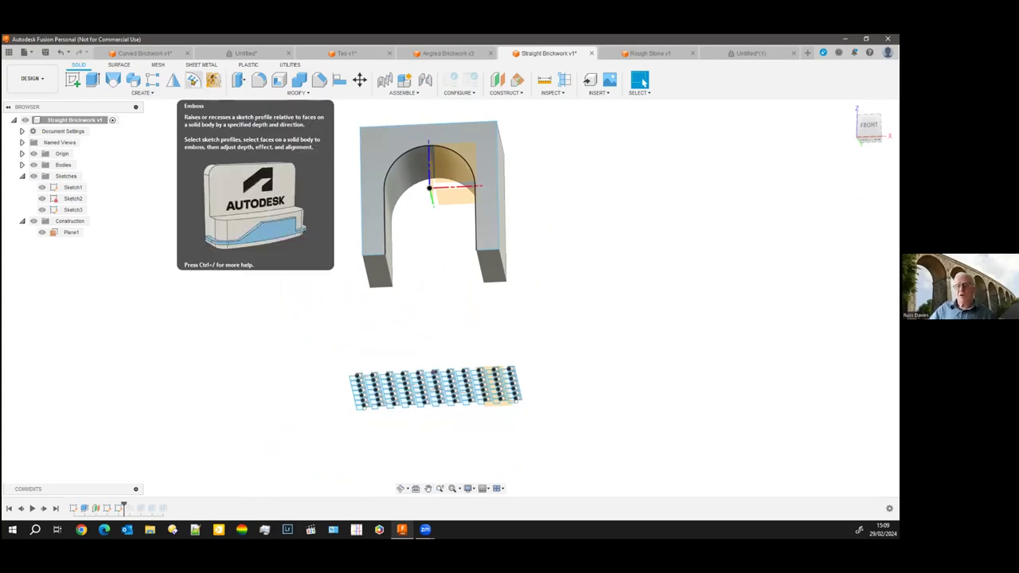
{"action": "left_click", "coordinate": [142, 92]}
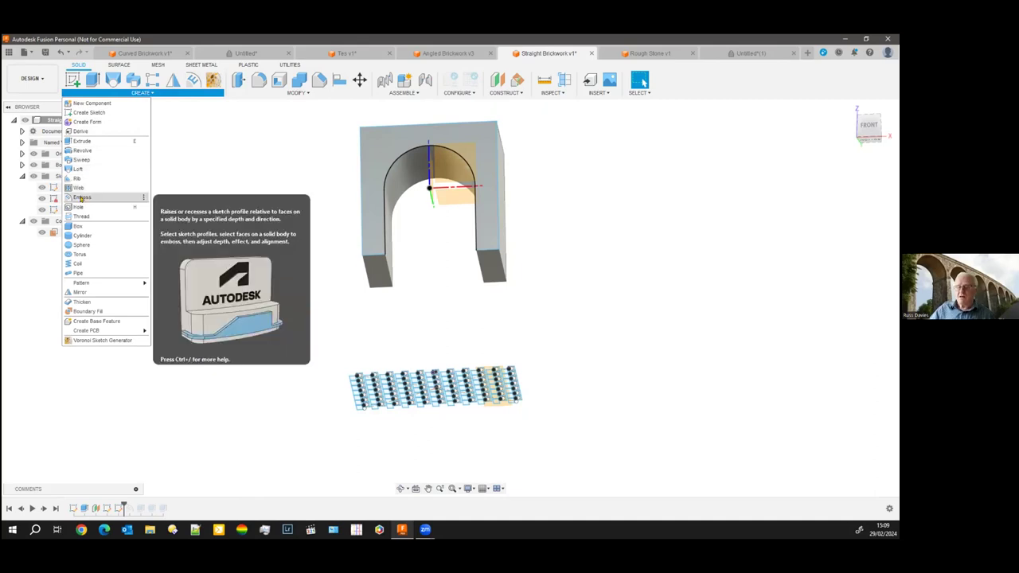
{"action": "left_click", "coordinate": [205, 171]}
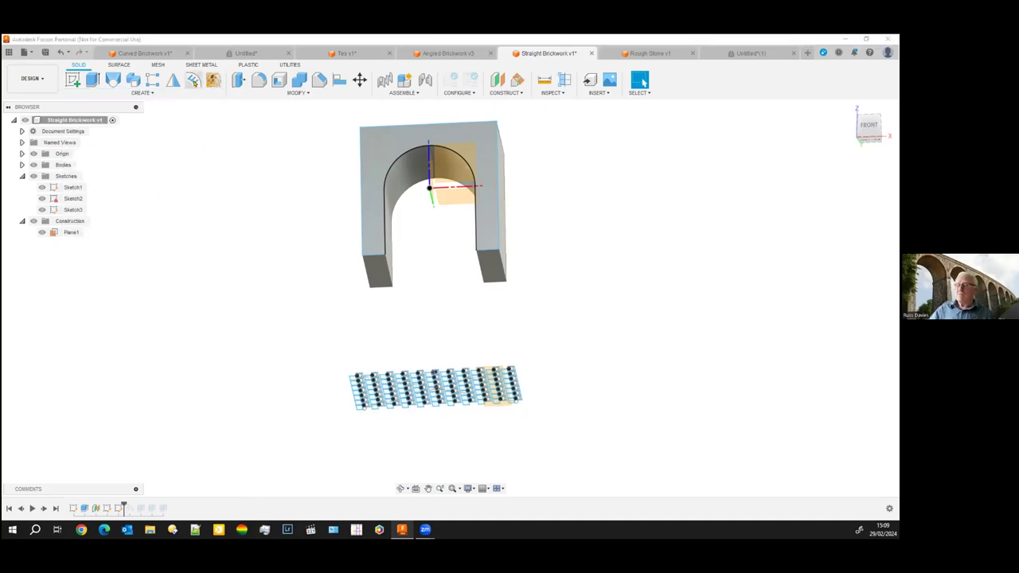
{"action": "mouse_move", "coordinate": [812, 166]}
{"action": "left_mouse_down"}
{"action": "mouse_move", "coordinate": [669, 159]}
{"action": "mouse_move", "coordinate": [593, 186]}
{"action": "left_mouse_up"}
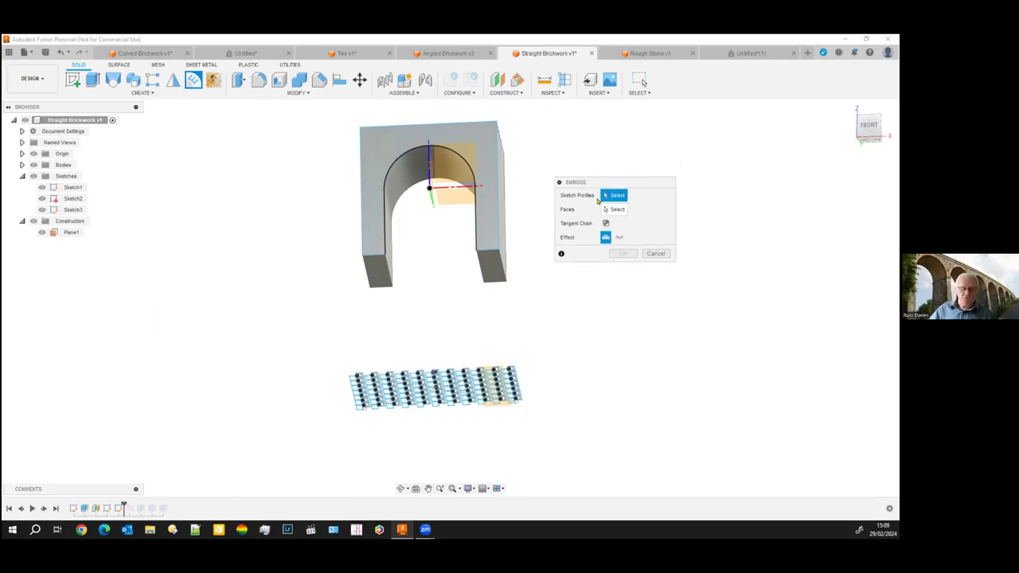
{"action": "mouse_move", "coordinate": [302, 346]}
{"action": "left_mouse_down"}
{"action": "mouse_move", "coordinate": [568, 382]}
{"action": "mouse_move", "coordinate": [586, 442]}
{"action": "left_mouse_up"}
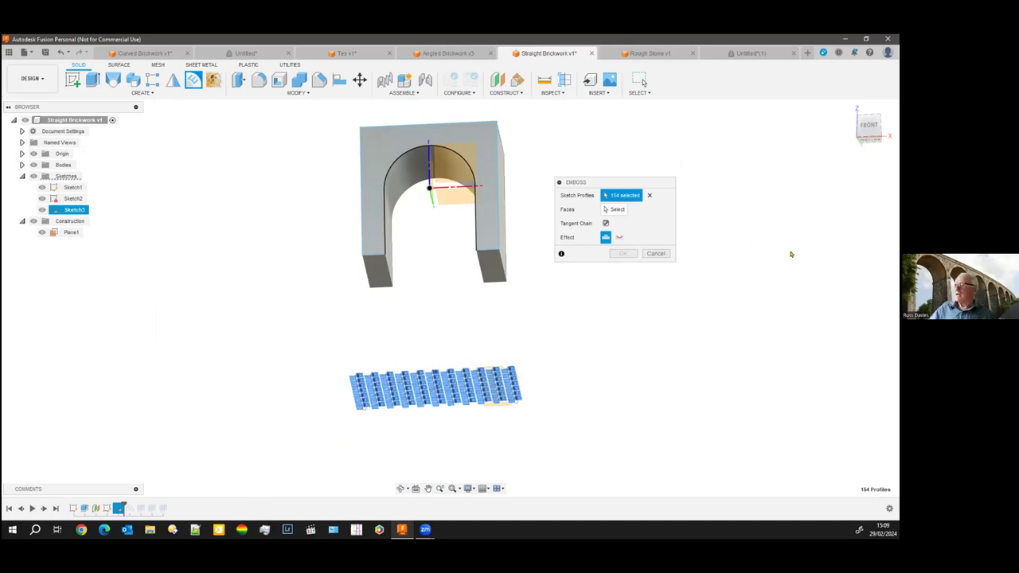
{"action": "left_click", "coordinate": [617, 210]}
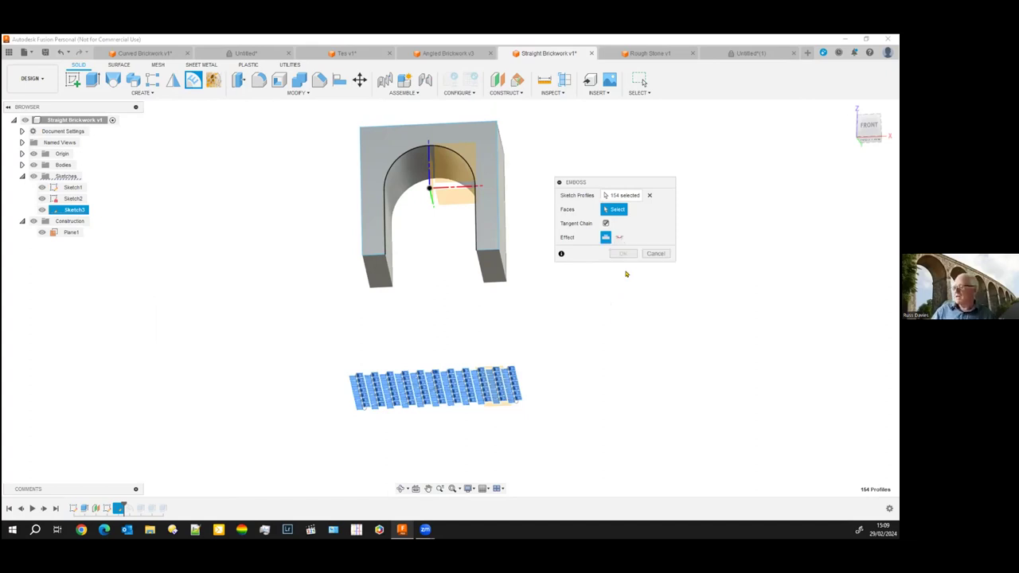
{"action": "left_click", "coordinate": [655, 255]}
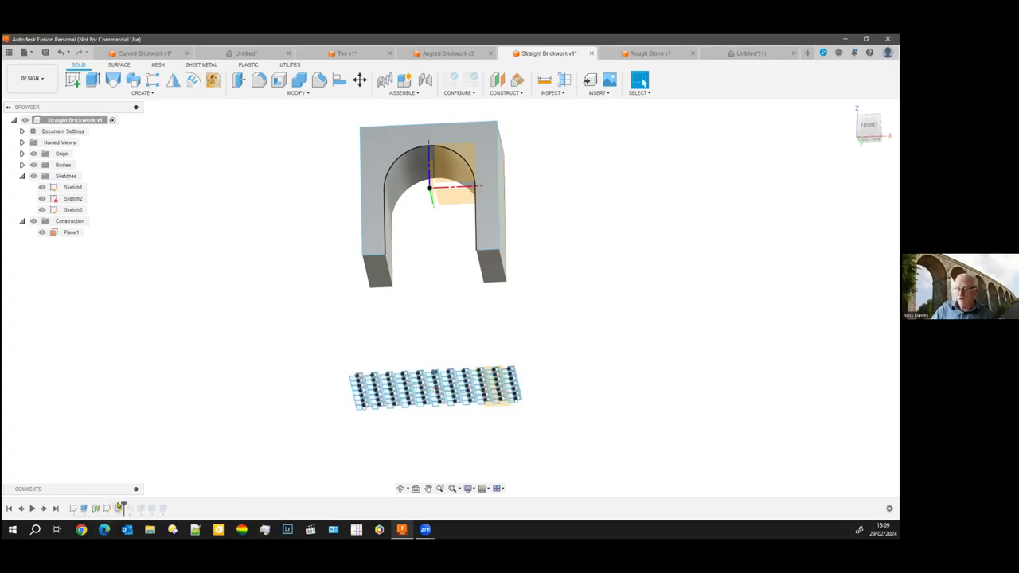
{"action": "left_click_drag", "start_coordinate": [122, 503], "coordinate": [146, 503]}
{"action": "scroll", "coordinate": [346, 345], "scroll_direction": "down", "scroll_amount": 2}
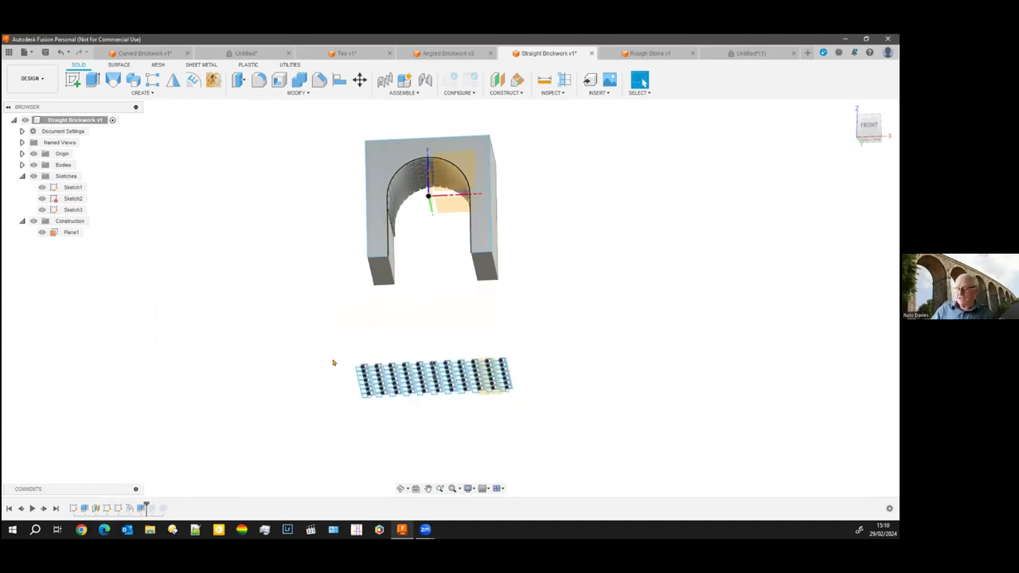
{"action": "scroll", "coordinate": [403, 311], "scroll_direction": "up", "scroll_amount": 4}
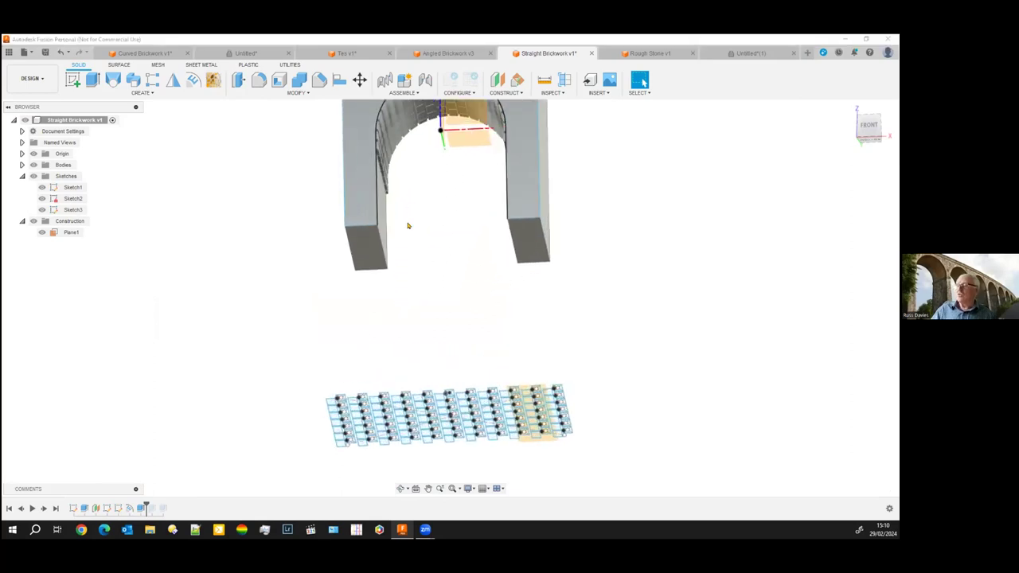
{"action": "middle_click_drag", "start_coordinate": [410, 242], "coordinate": [433, 311], "text": "shift"}
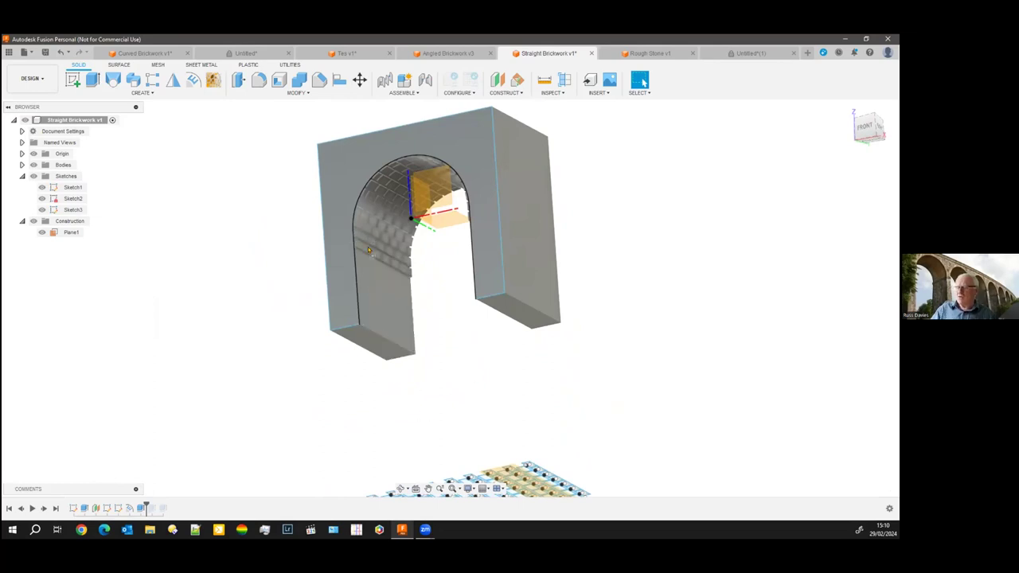
{"action": "left_click", "coordinate": [483, 187]}
{"action": "mouse_move", "coordinate": [432, 285]}
{"action": "middle_mouse_down", "text": "shift"}
{"action": "mouse_move", "coordinate": [401, 348]}
{"action": "mouse_move", "coordinate": [366, 293]}
{"action": "mouse_move", "coordinate": [642, 82]}
{"action": "mouse_move", "coordinate": [382, 375]}
{"action": "mouse_move", "coordinate": [427, 401]}
{"action": "mouse_move", "coordinate": [642, 82]}
{"action": "middle_mouse_up", "text": "shift"}
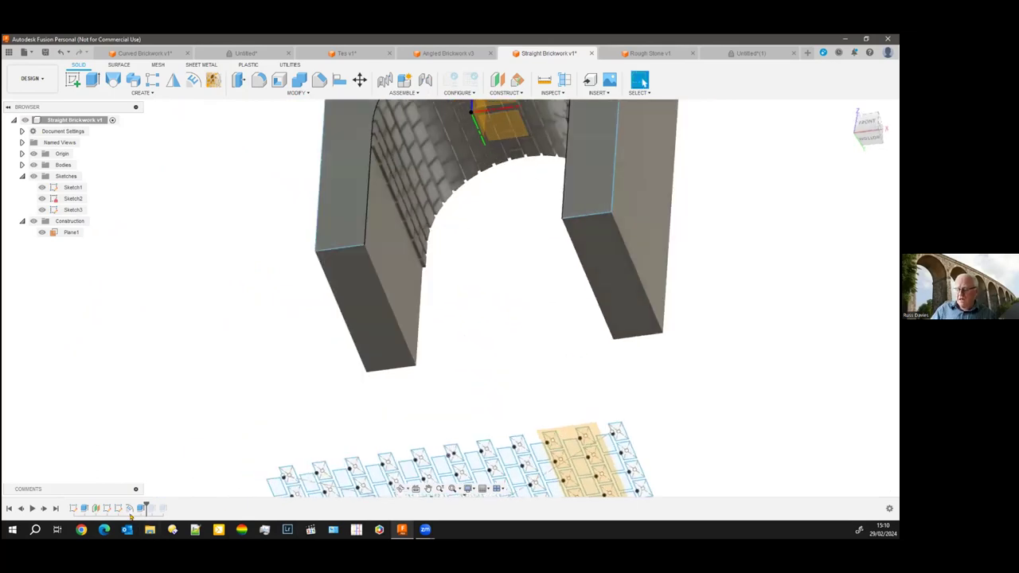
{"action": "left_click", "coordinate": [129, 509]}
{"action": "right_click", "coordinate": [129, 508]}
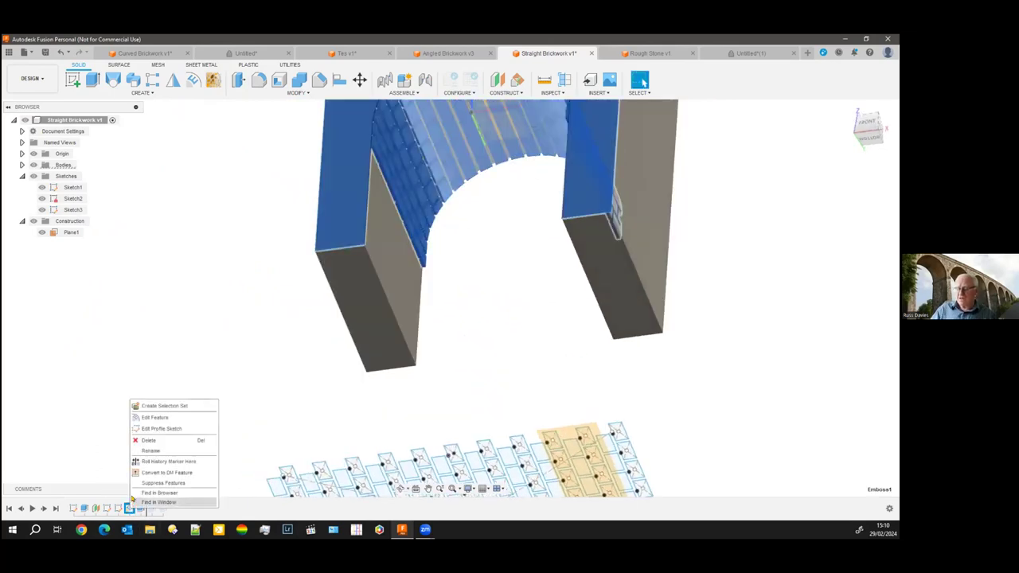
{"action": "left_click", "coordinate": [99, 419]}
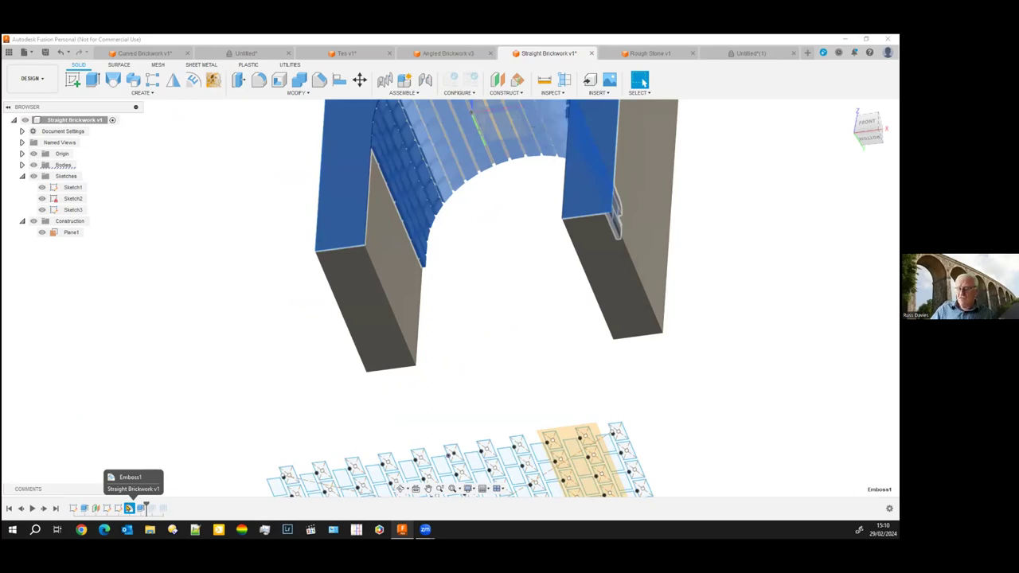
{"action": "right_click", "coordinate": [130, 507]}
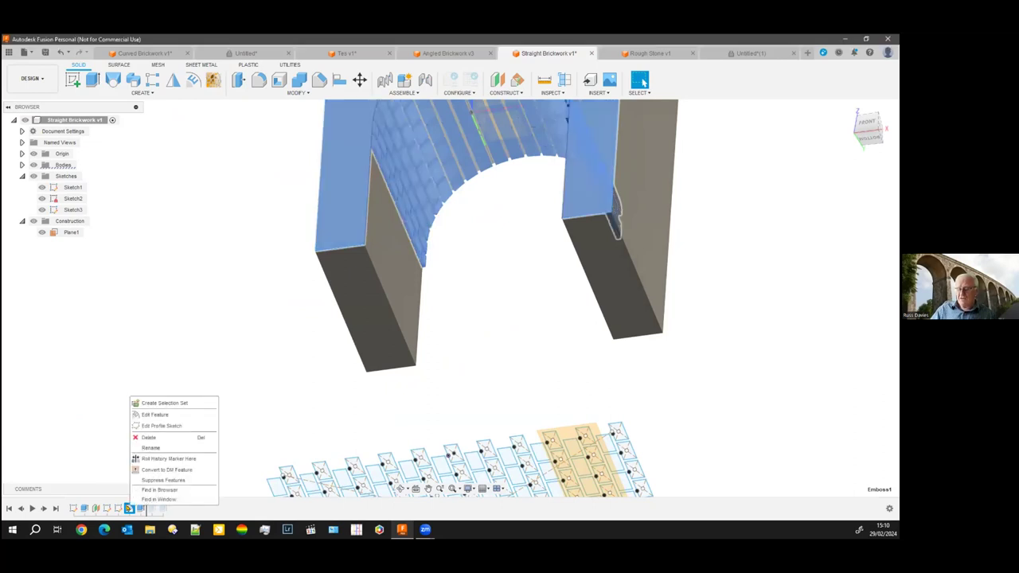
{"action": "left_click", "coordinate": [168, 419]}
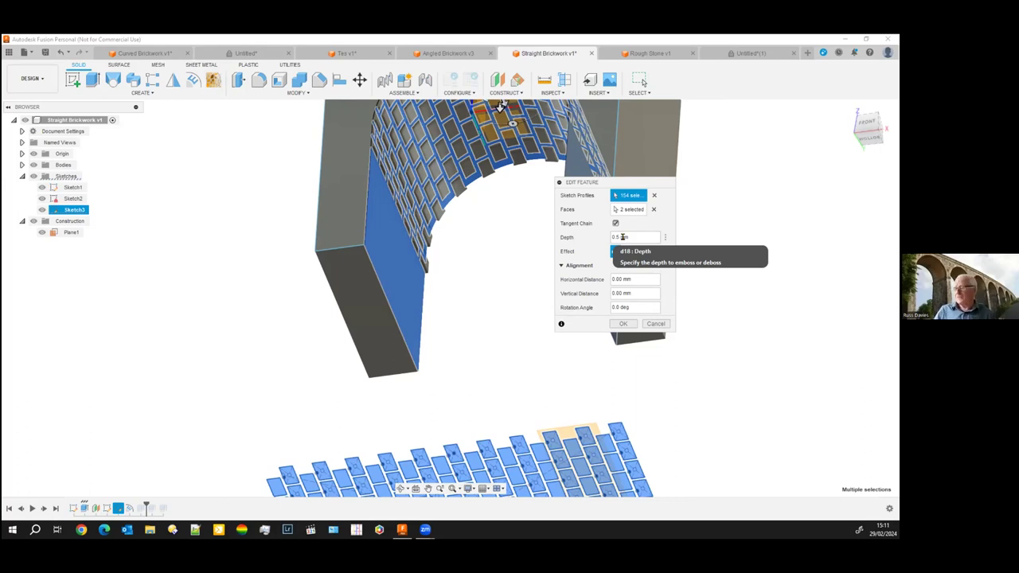
{"action": "left_click", "coordinate": [656, 324]}
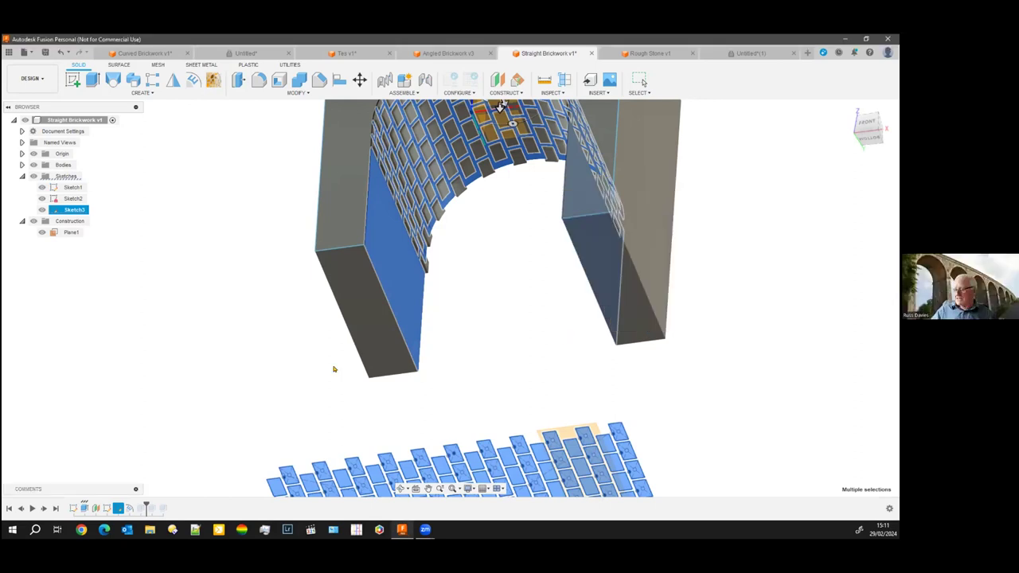
{"action": "left_click", "coordinate": [270, 443]}
{"action": "scroll", "coordinate": [273, 444], "scroll_direction": "down", "scroll_amount": 4}
{"action": "middle_click_drag", "start_coordinate": [266, 433], "coordinate": [303, 367]}
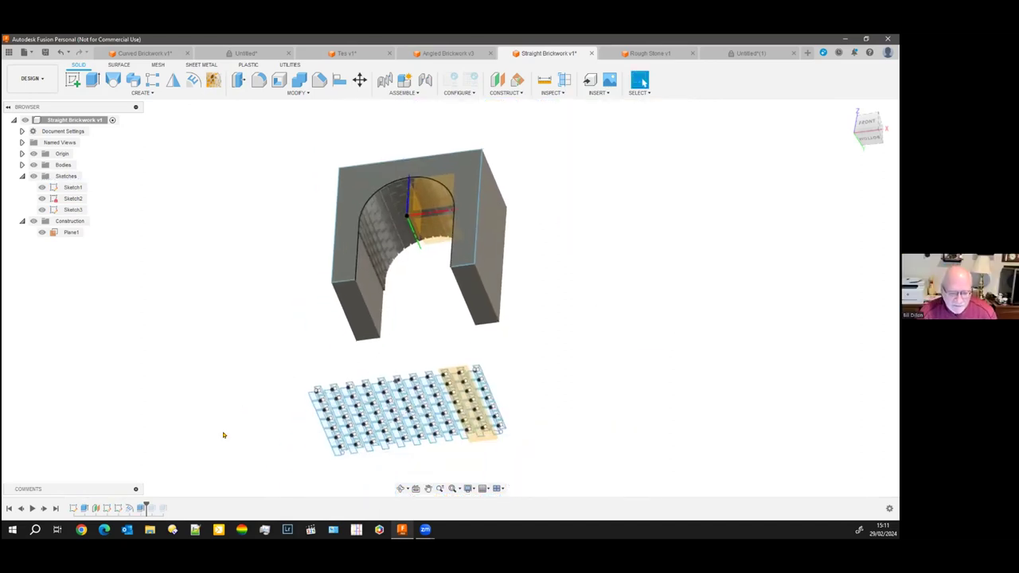
Step: Roll the history back before the emboss, then forward to include the brick-pattern Sketch3
{"action": "left_click_drag", "start_coordinate": [147, 506], "coordinate": [112, 506]}
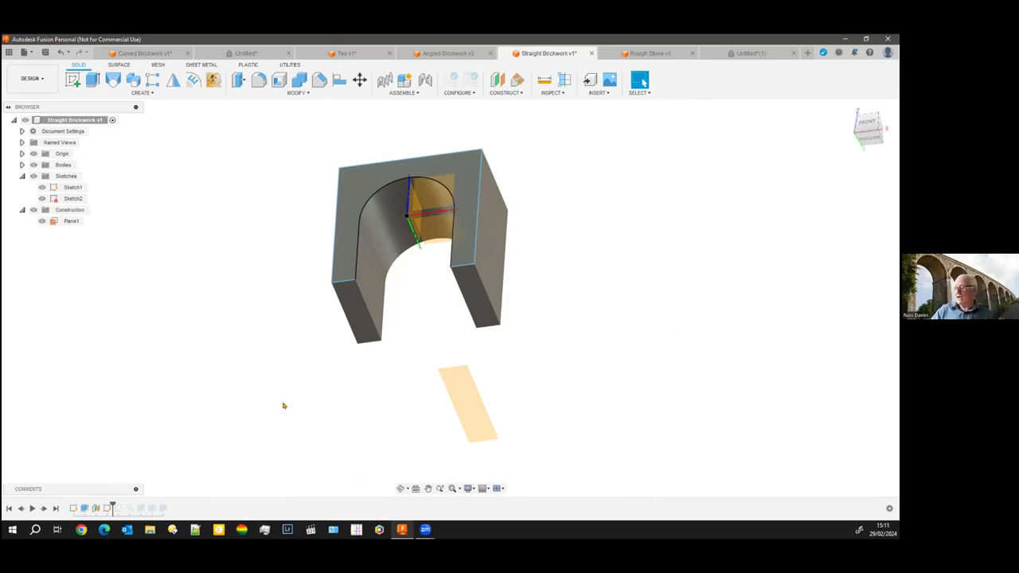
{"action": "left_click", "coordinate": [473, 401]}
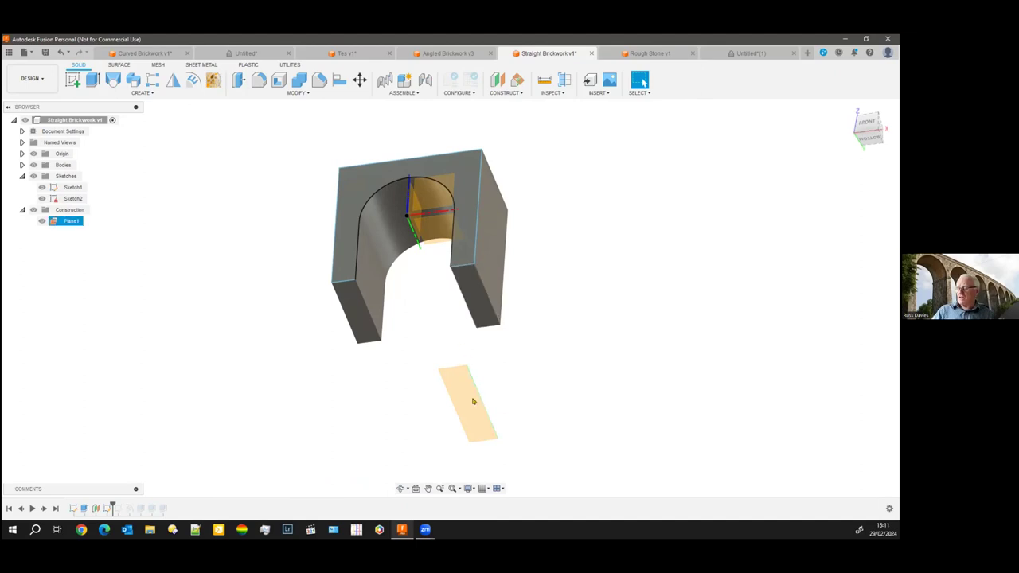
{"action": "left_click", "coordinate": [493, 339]}
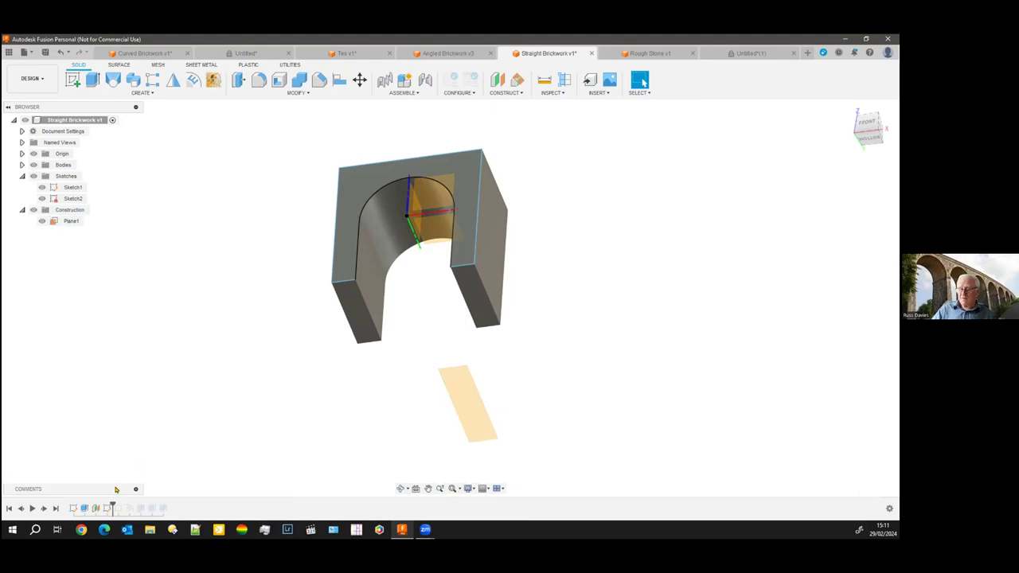
{"action": "mouse_move", "coordinate": [112, 504]}
{"action": "left_mouse_down"}
{"action": "mouse_move", "coordinate": [133, 501]}
{"action": "mouse_move", "coordinate": [124, 502]}
{"action": "left_mouse_up"}
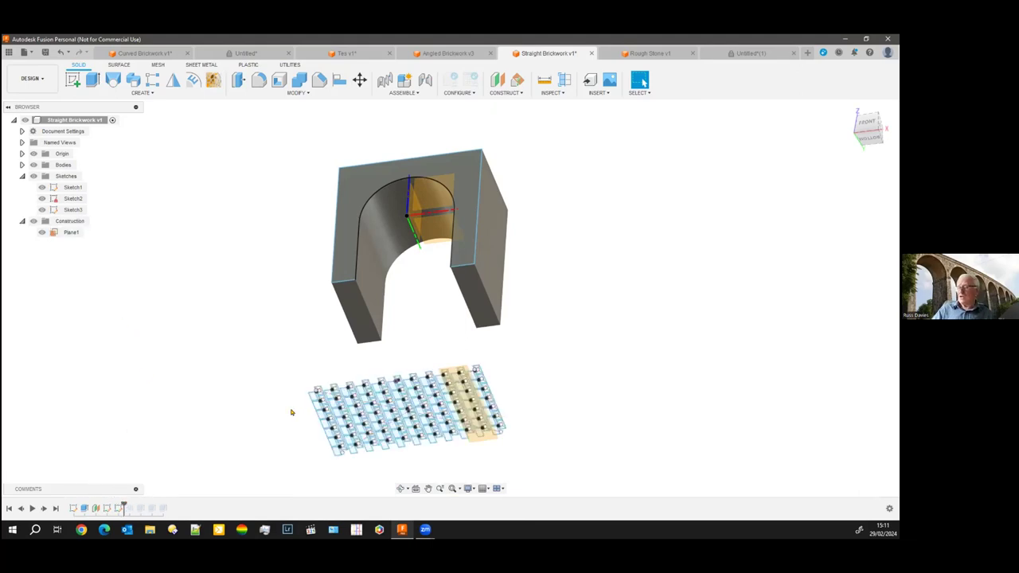
{"action": "scroll", "coordinate": [386, 452], "scroll_direction": "up", "scroll_amount": 10}
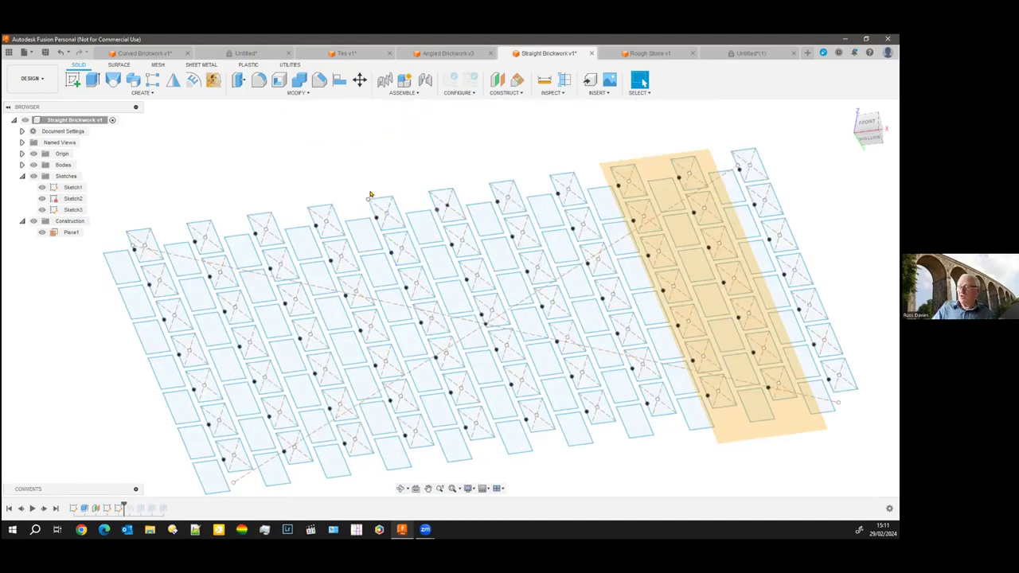
{"action": "scroll", "coordinate": [369, 209], "scroll_direction": "up", "scroll_amount": 2}
{"action": "scroll", "coordinate": [368, 210], "scroll_direction": "up", "scroll_amount": 2}
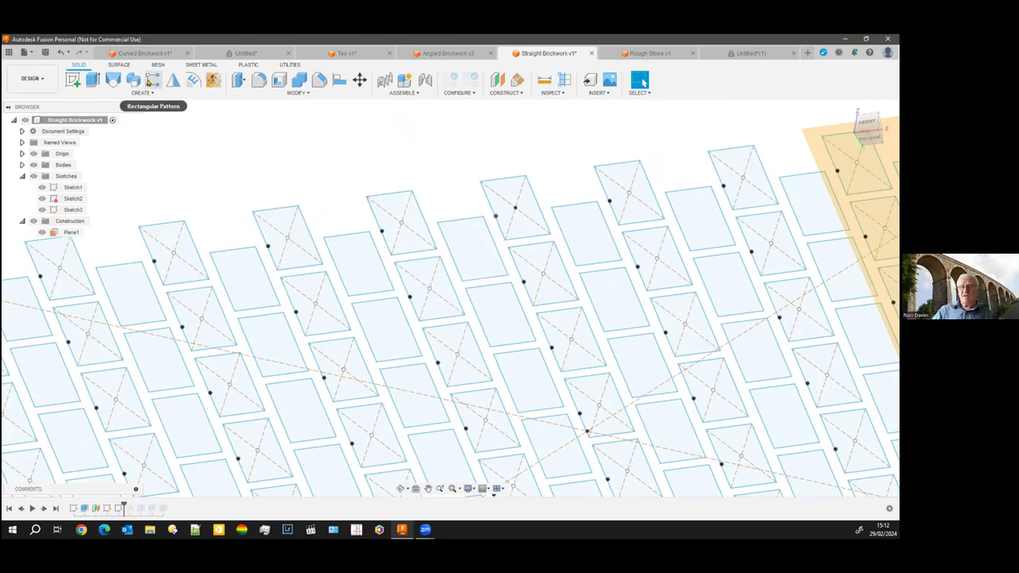
{"action": "scroll", "coordinate": [250, 144], "scroll_direction": "up", "scroll_amount": 6}
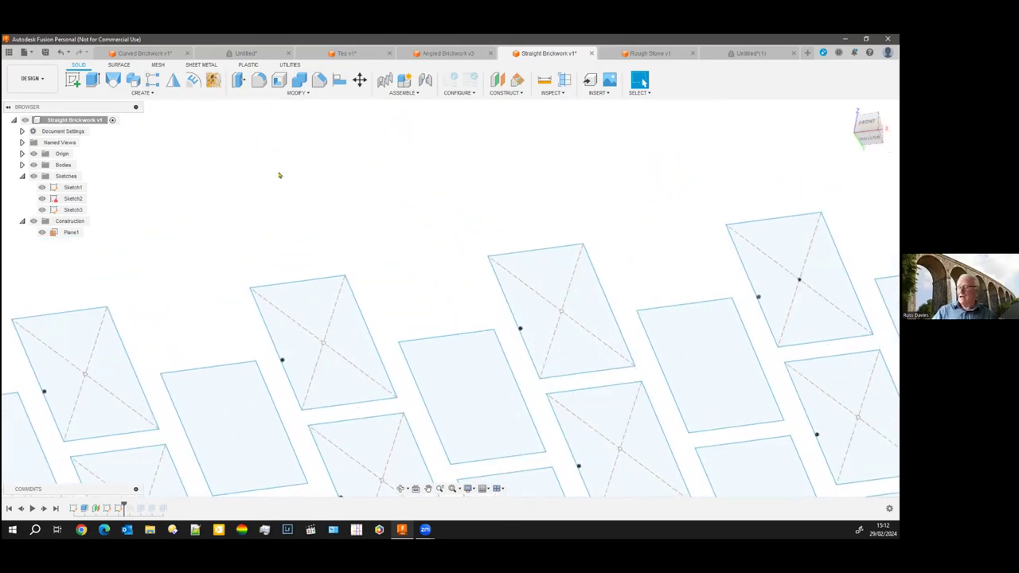
{"action": "scroll", "coordinate": [320, 209], "scroll_direction": "down", "scroll_amount": 6}
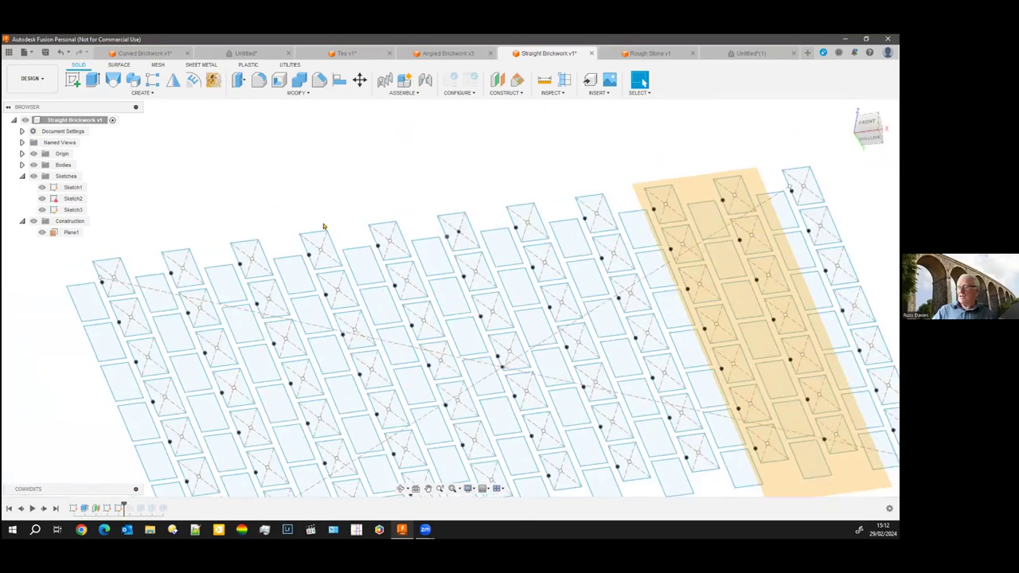
{"action": "scroll", "coordinate": [373, 356], "scroll_direction": "down", "scroll_amount": 3}
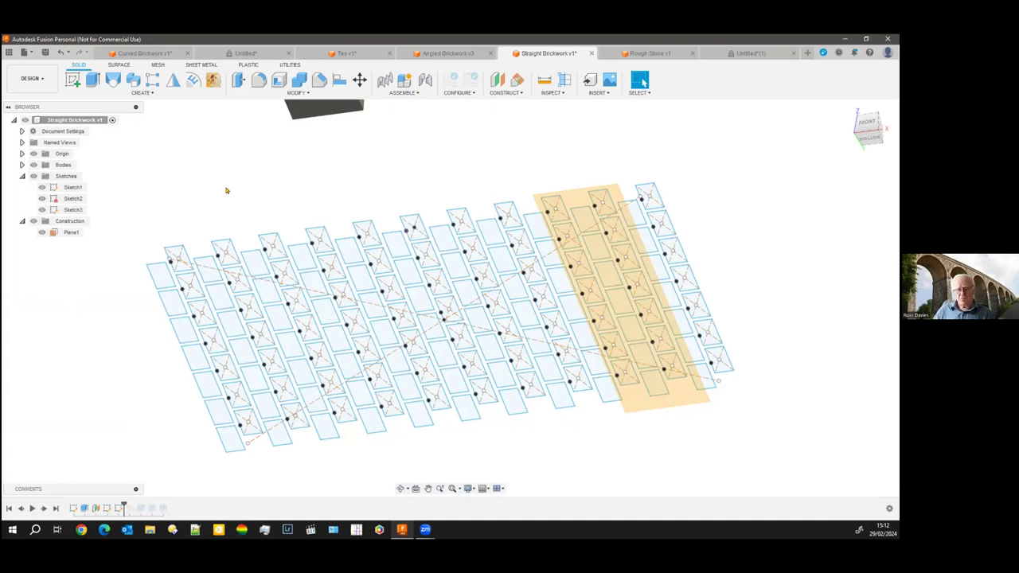
{"action": "scroll", "coordinate": [227, 191], "scroll_direction": "down", "scroll_amount": 5}
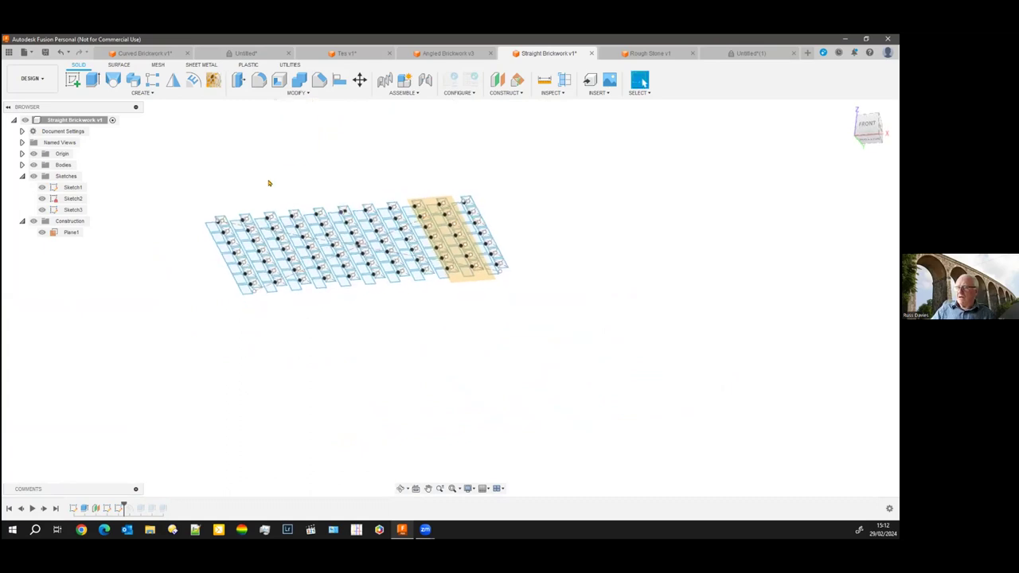
{"action": "scroll", "coordinate": [269, 182], "scroll_direction": "down", "scroll_amount": 3}
{"action": "middle_click_drag", "start_coordinate": [297, 161], "coordinate": [341, 383]}
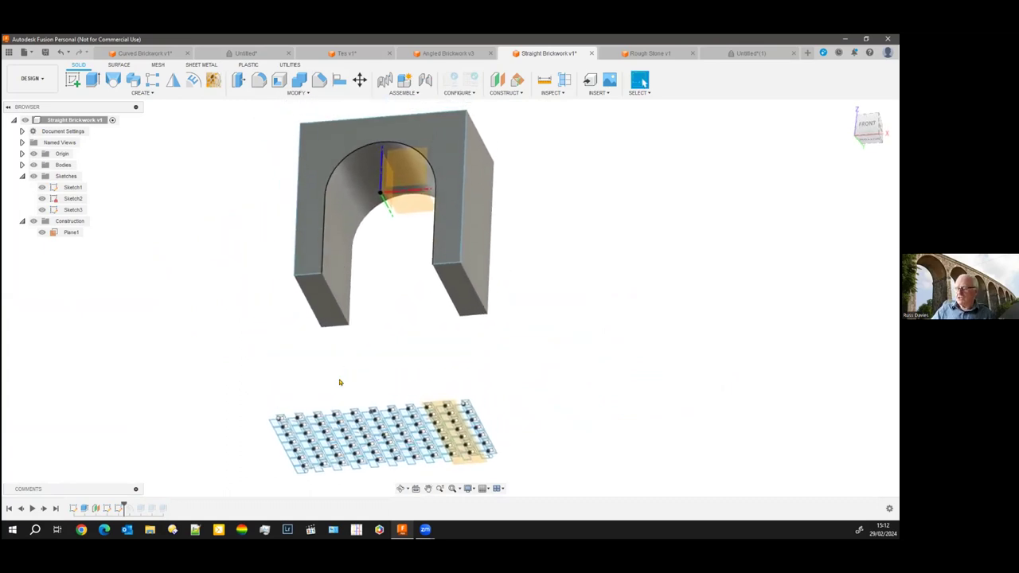
{"action": "mouse_move", "coordinate": [249, 430]}
{"action": "left_mouse_down"}
{"action": "mouse_move", "coordinate": [423, 483]}
{"action": "mouse_move", "coordinate": [538, 489]}
{"action": "left_mouse_up"}
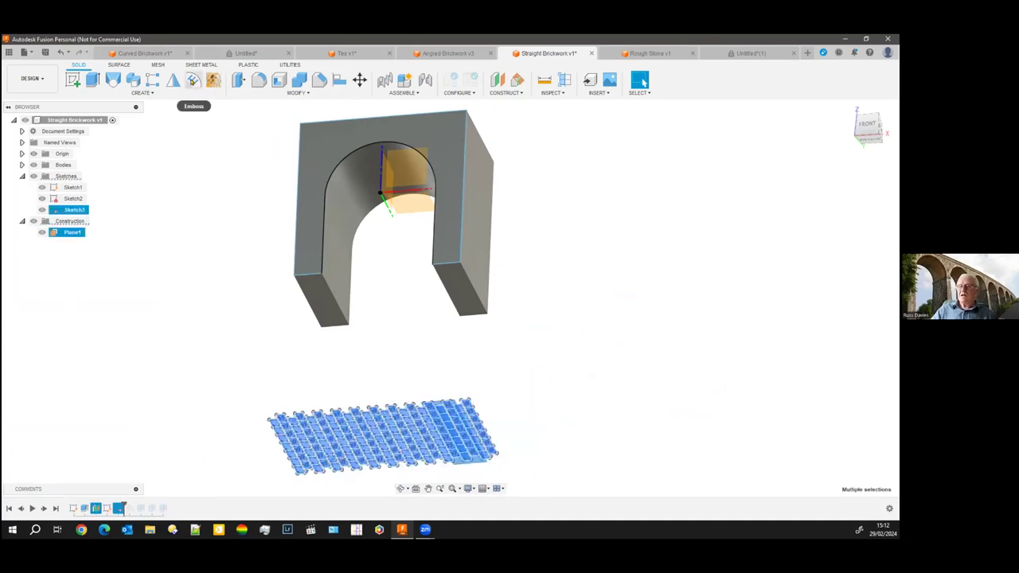
{"action": "left_click", "coordinate": [193, 80]}
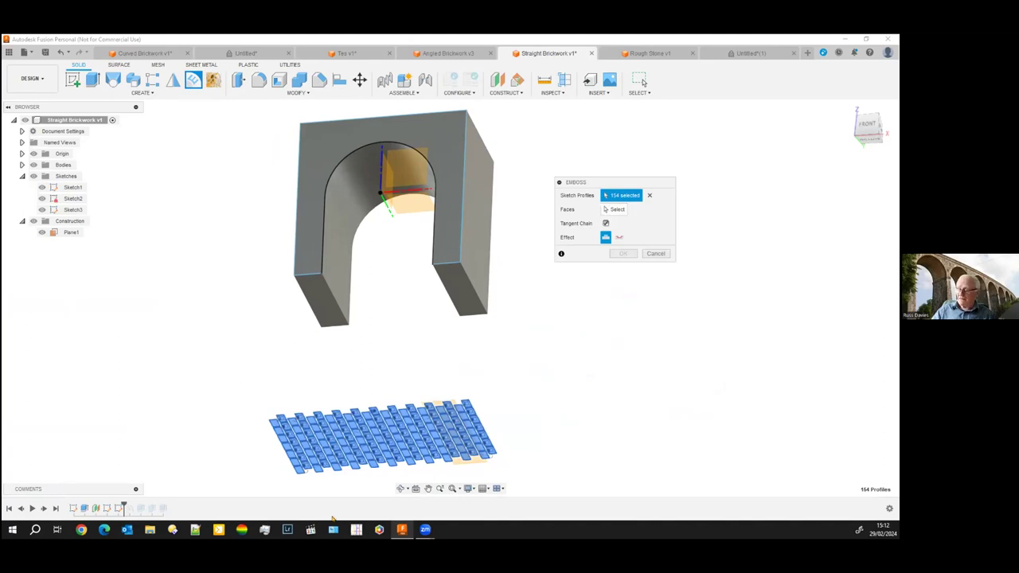
{"action": "left_click", "coordinate": [612, 210]}
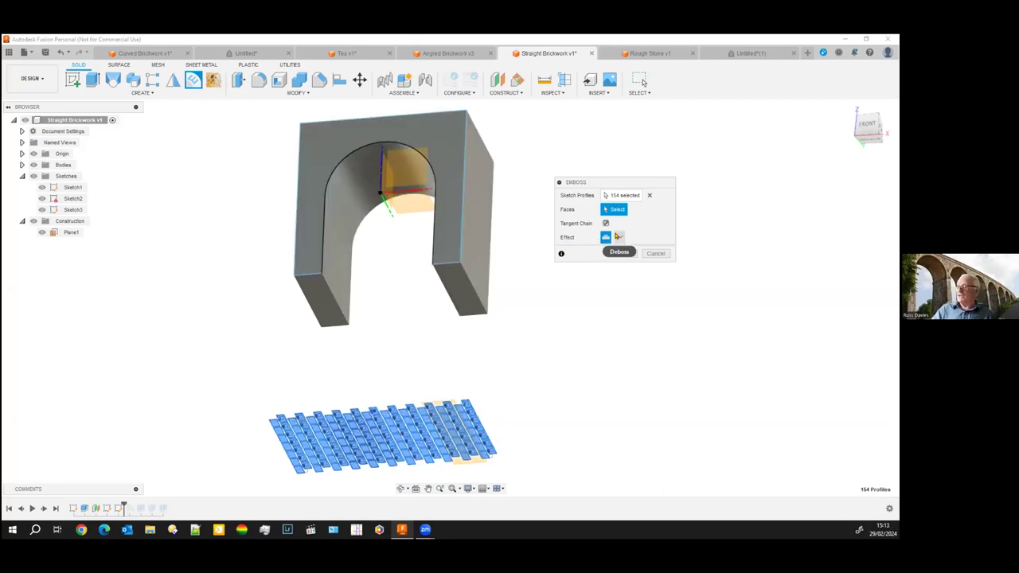
{"action": "left_click", "coordinate": [655, 254]}
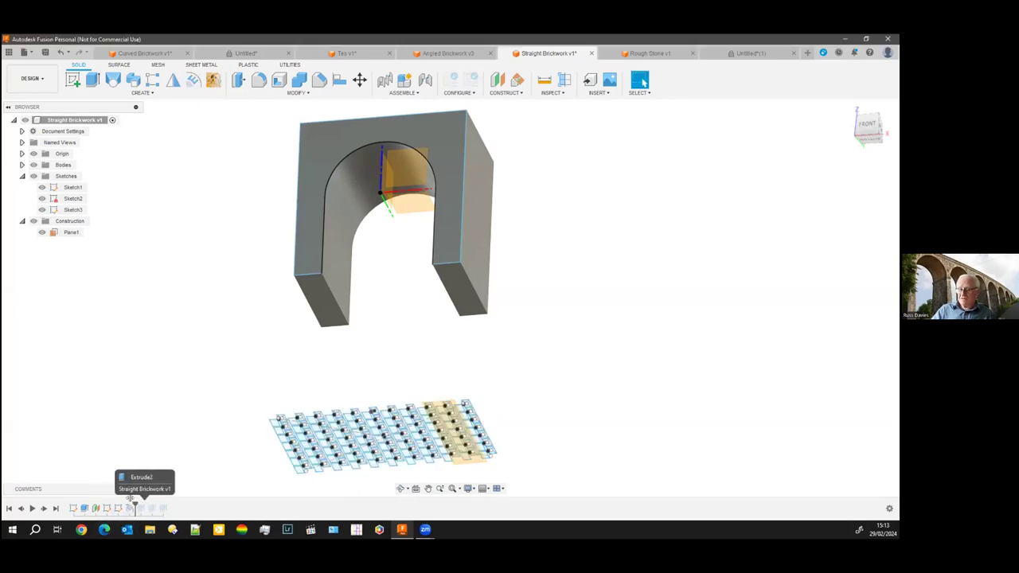
Step: Zoom and orbit close to the arch's inner wall and select a lower-left brick face
{"action": "scroll", "coordinate": [387, 205], "scroll_direction": "up", "scroll_amount": 10}
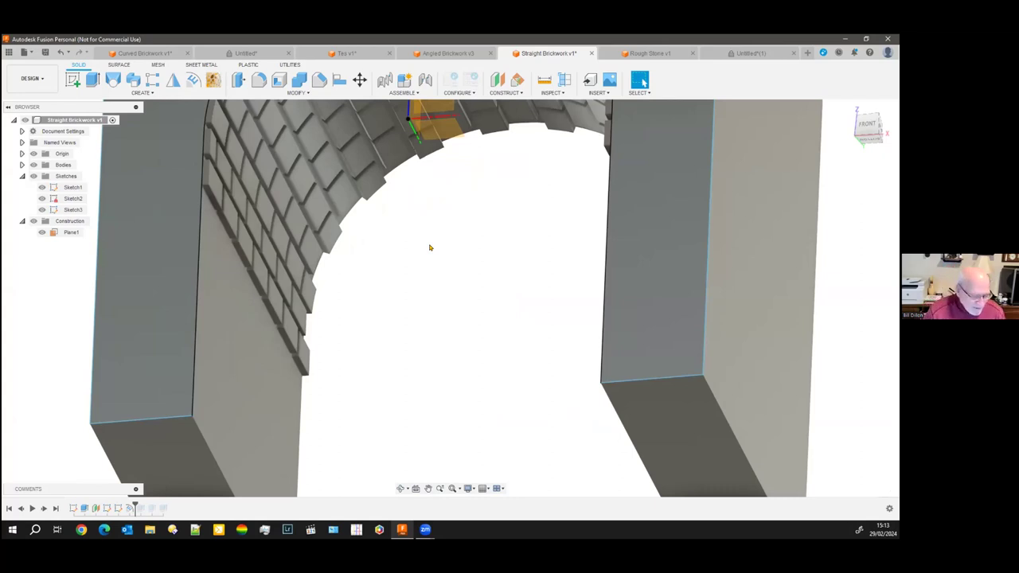
{"action": "middle_click_drag", "start_coordinate": [429, 255], "coordinate": [438, 344]}
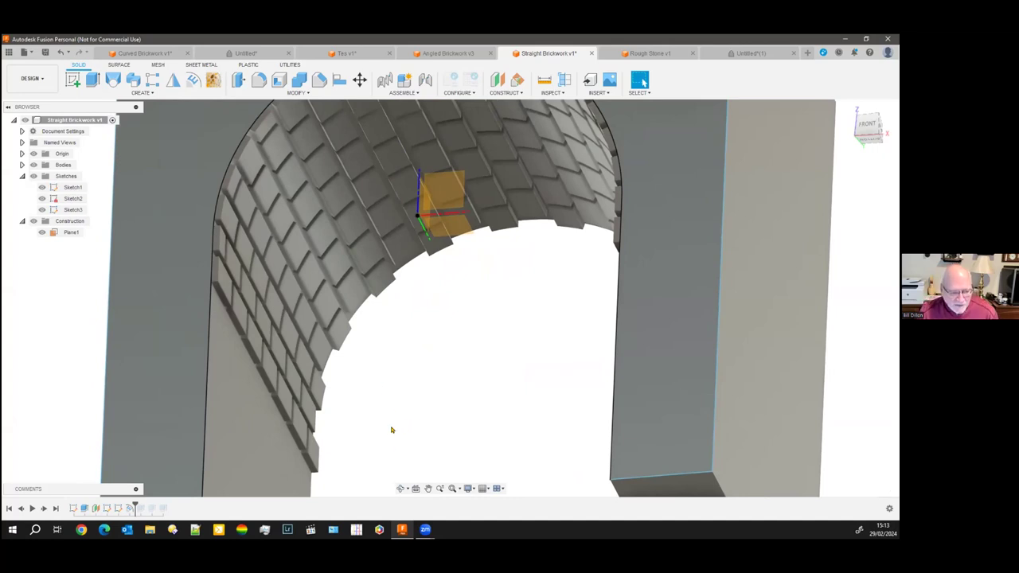
{"action": "mouse_move", "coordinate": [386, 437]}
{"action": "middle_mouse_down", "text": "shift"}
{"action": "mouse_move", "coordinate": [369, 430]}
{"action": "mouse_move", "coordinate": [361, 439]}
{"action": "mouse_move", "coordinate": [376, 443]}
{"action": "middle_mouse_up", "text": "shift"}
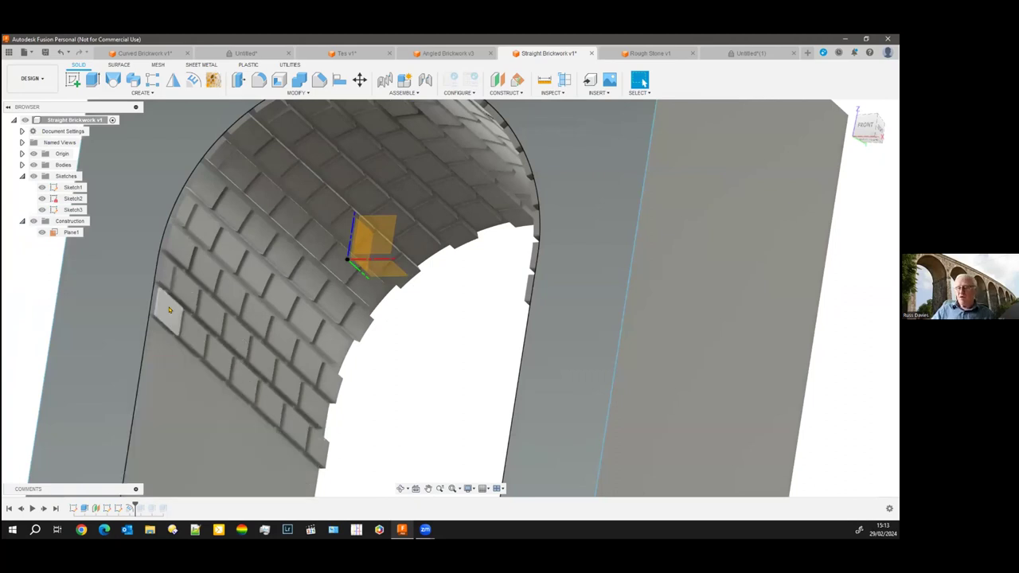
{"action": "left_click", "coordinate": [168, 313]}
Step: Extrude six brick faces on the arch's lower left inner wall by -0.50 mm
{"action": "left_click", "coordinate": [193, 335], "text": "shift"}
{"action": "left_click", "coordinate": [219, 356], "text": "shift"}
{"action": "left_click", "coordinate": [244, 383], "text": "shift"}
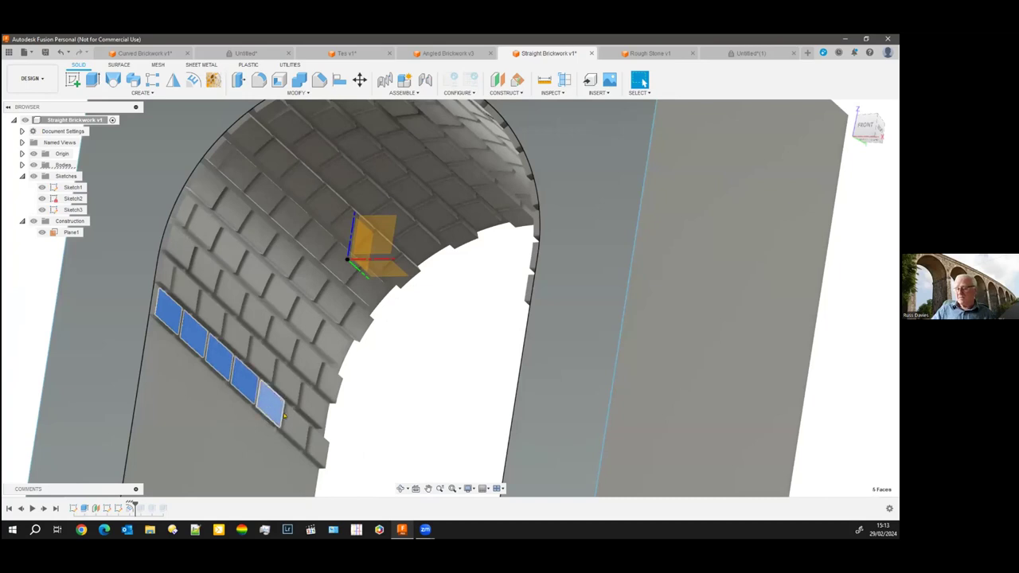
{"action": "left_click", "coordinate": [316, 446]}
{"action": "left_click", "coordinate": [290, 434], "text": "shift"}
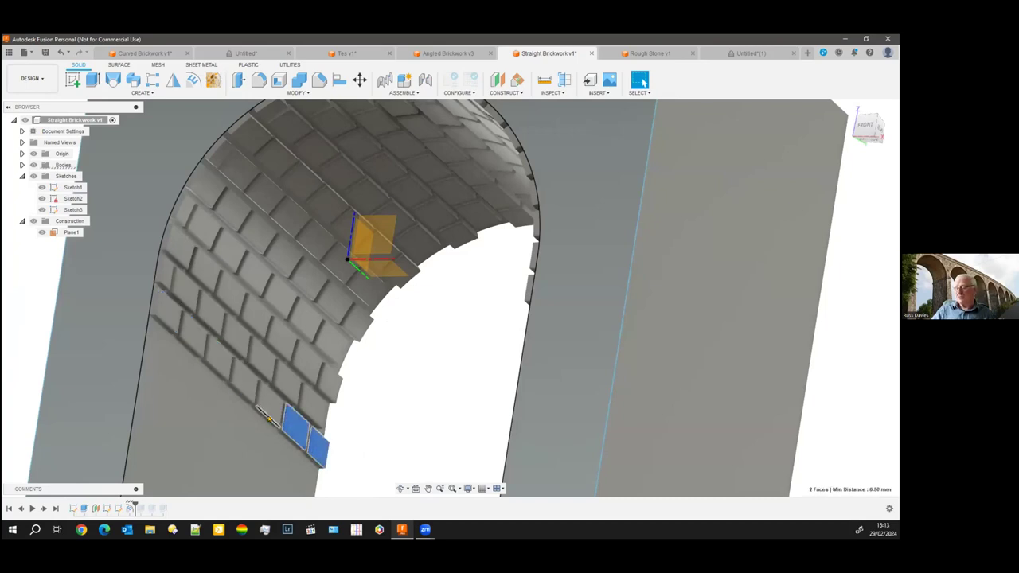
{"action": "left_click", "coordinate": [267, 408], "text": "shift"}
{"action": "left_click", "coordinate": [241, 381], "text": "shift"}
{"action": "left_click", "coordinate": [215, 360], "text": "shift"}
{"action": "left_click", "coordinate": [193, 335], "text": "shift"}
{"action": "left_click", "coordinate": [93, 80]}
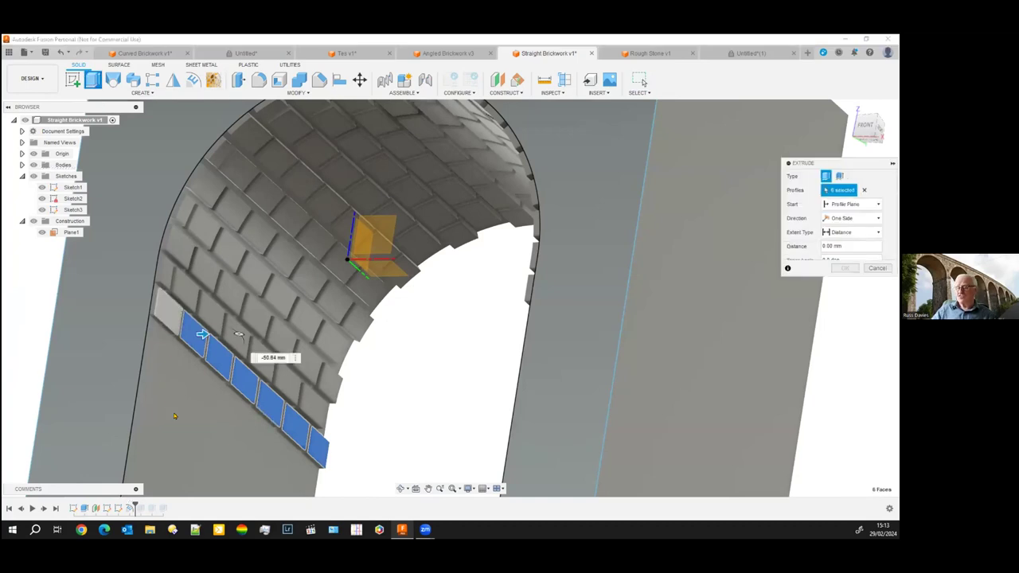
{"action": "left_click", "coordinate": [841, 267]}
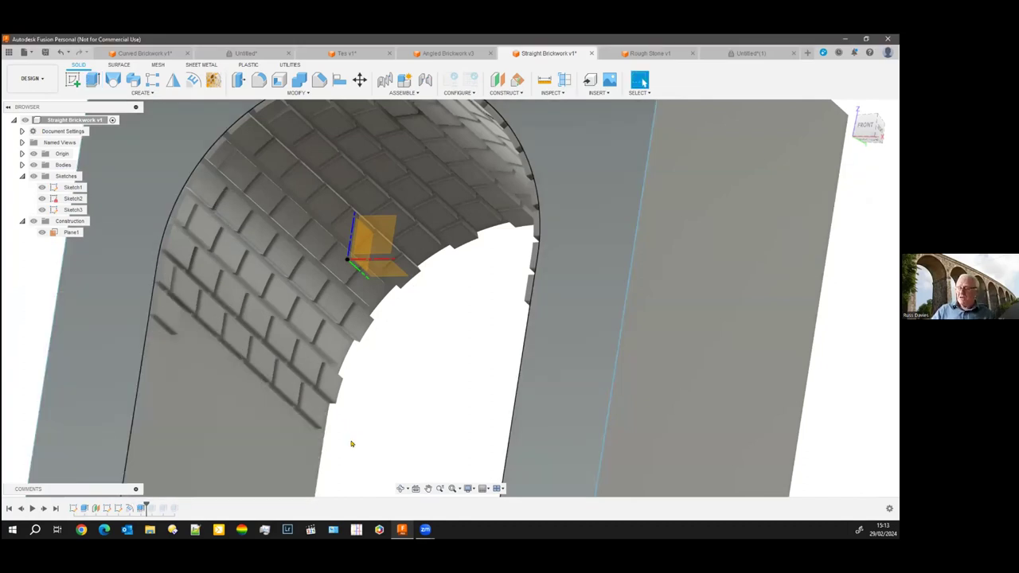
{"action": "middle_click_drag", "start_coordinate": [361, 439], "coordinate": [295, 427], "text": "shift"}
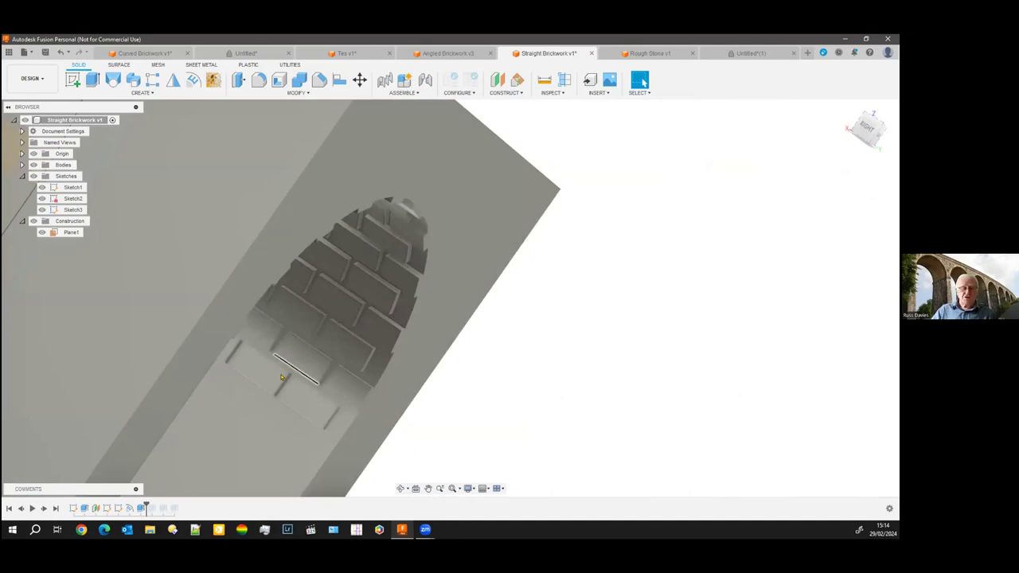
Step: Pull back to view the whole arch from above and open the Emboss feature's context menu
{"action": "middle_click_drag", "start_coordinate": [199, 433], "coordinate": [289, 257]}
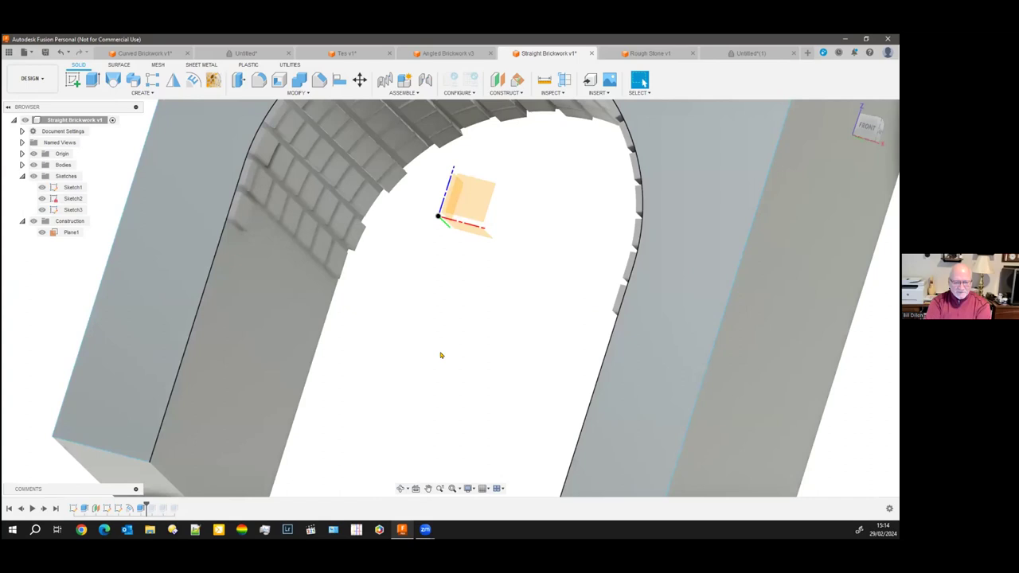
{"action": "scroll", "coordinate": [439, 355], "scroll_direction": "down", "scroll_amount": 3}
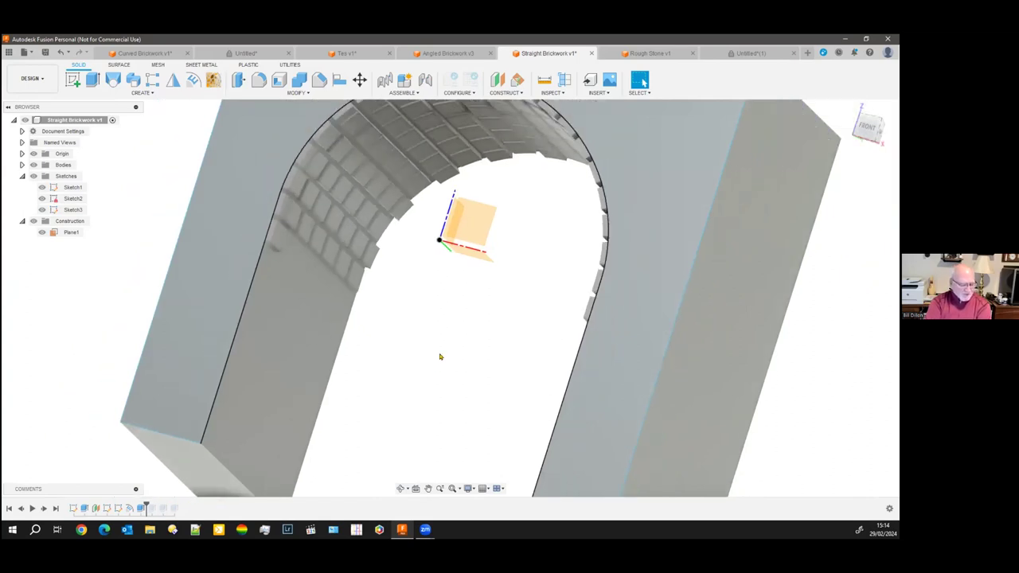
{"action": "middle_click_drag", "start_coordinate": [423, 355], "coordinate": [428, 342], "text": "shift"}
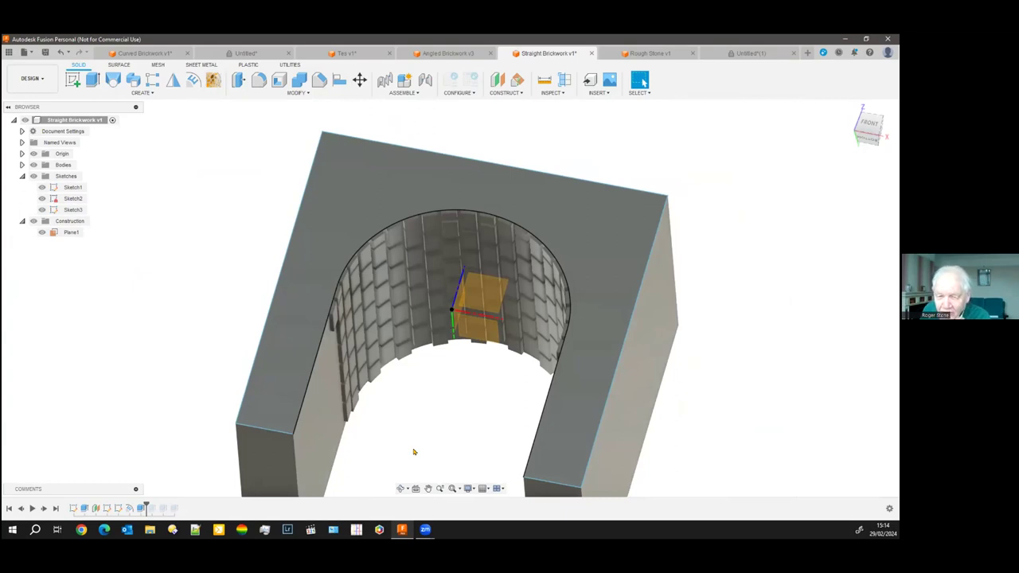
{"action": "scroll", "coordinate": [414, 452], "scroll_direction": "down", "scroll_amount": 3}
{"action": "middle_click_drag", "start_coordinate": [414, 450], "coordinate": [418, 327]}
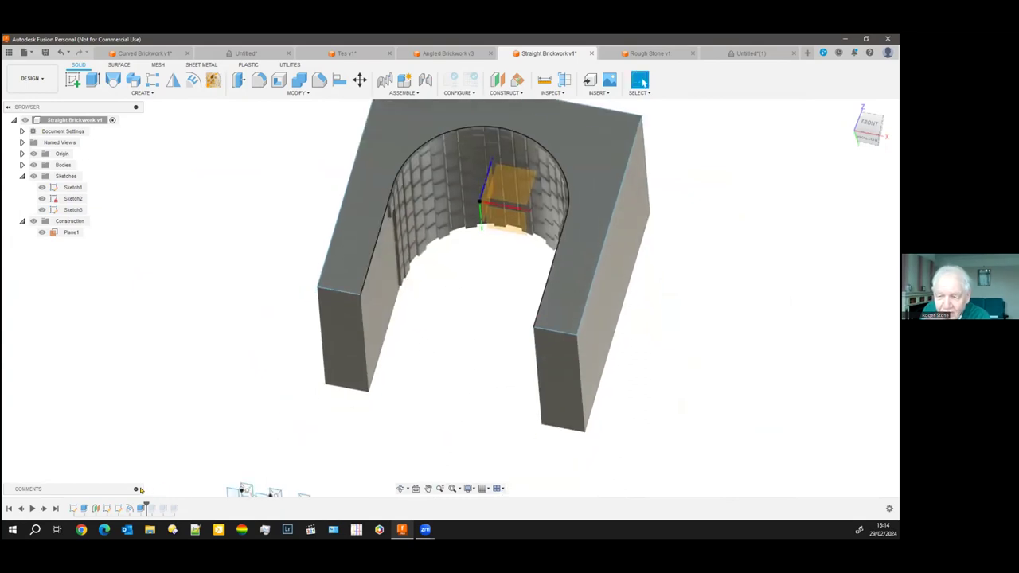
{"action": "right_click", "coordinate": [130, 508]}
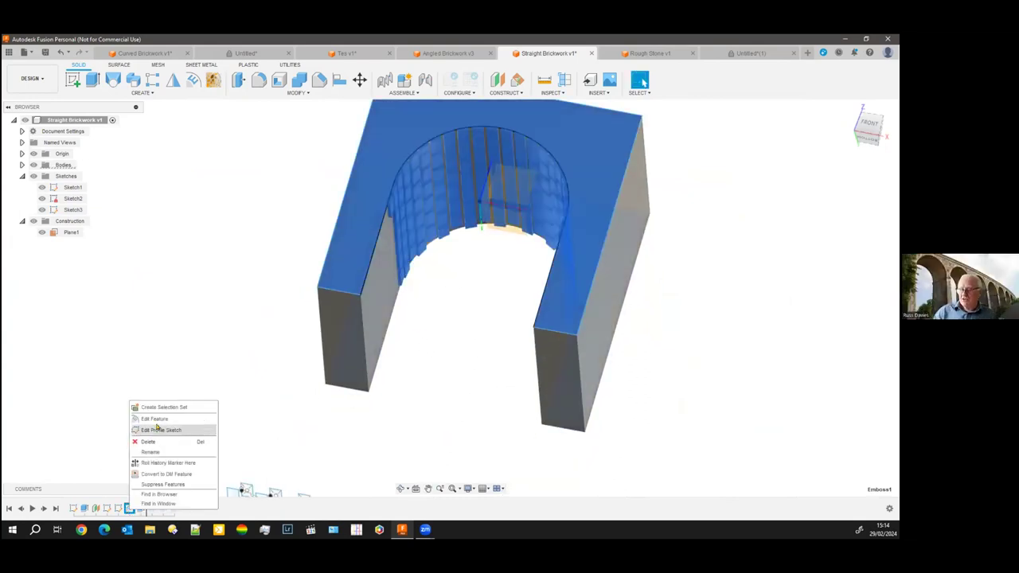
{"action": "left_click", "coordinate": [162, 418]}
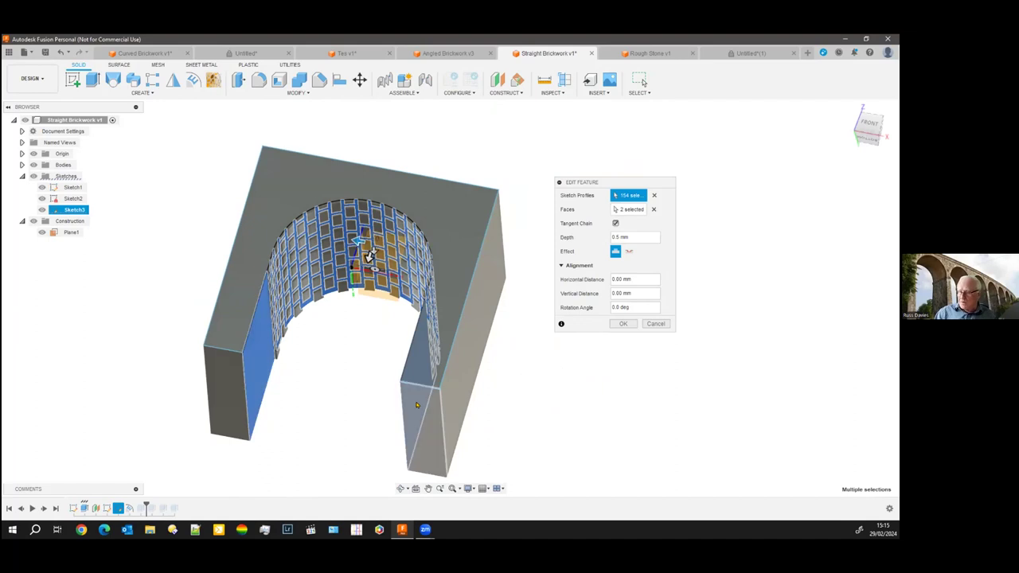
{"action": "left_click", "coordinate": [255, 366]}
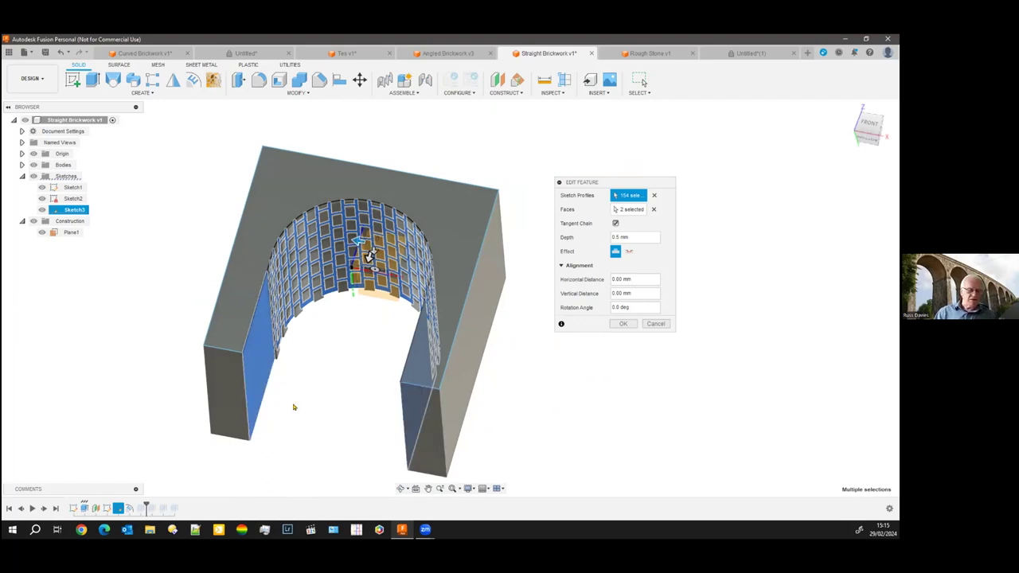
{"action": "left_click", "coordinate": [654, 324]}
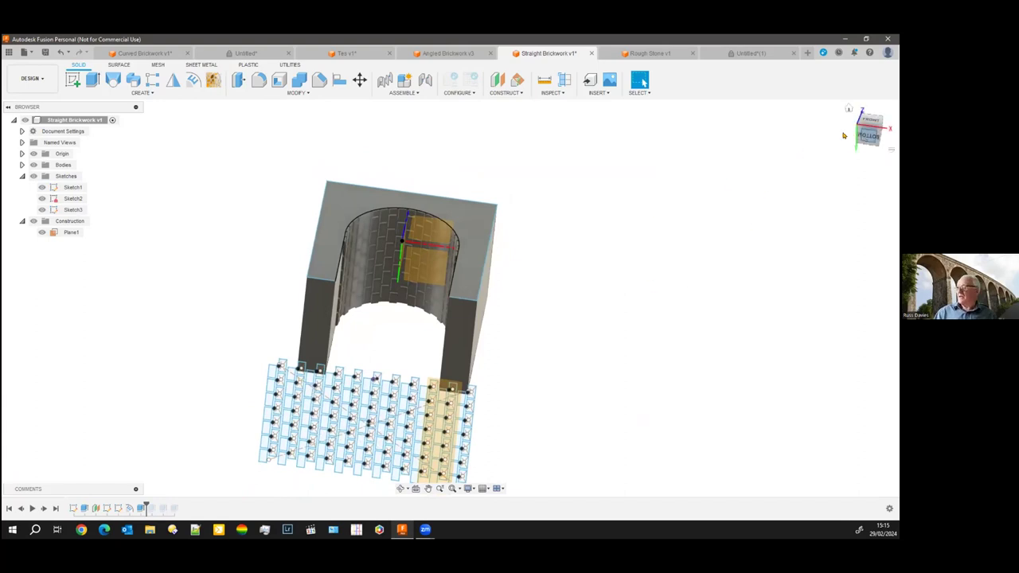
Step: Look at the model from the Bottom and zoom in on the 154-profile brick sketch grid
{"action": "left_click", "coordinate": [867, 135]}
{"action": "scroll", "coordinate": [407, 339], "scroll_direction": "down", "scroll_amount": 2}
{"action": "scroll", "coordinate": [378, 385], "scroll_direction": "up", "scroll_amount": 5}
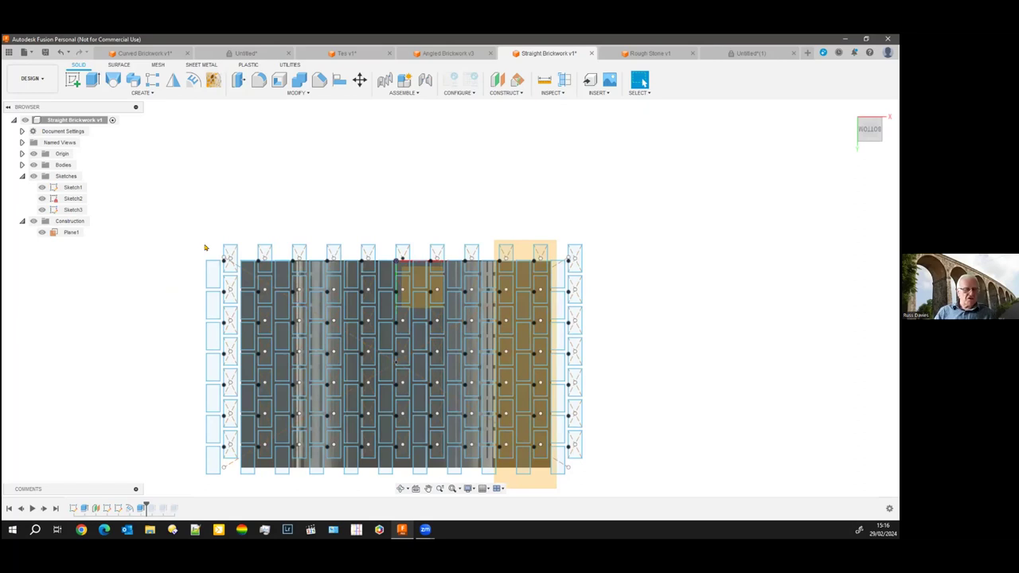
{"action": "scroll", "coordinate": [162, 375], "scroll_direction": "down", "scroll_amount": 3}
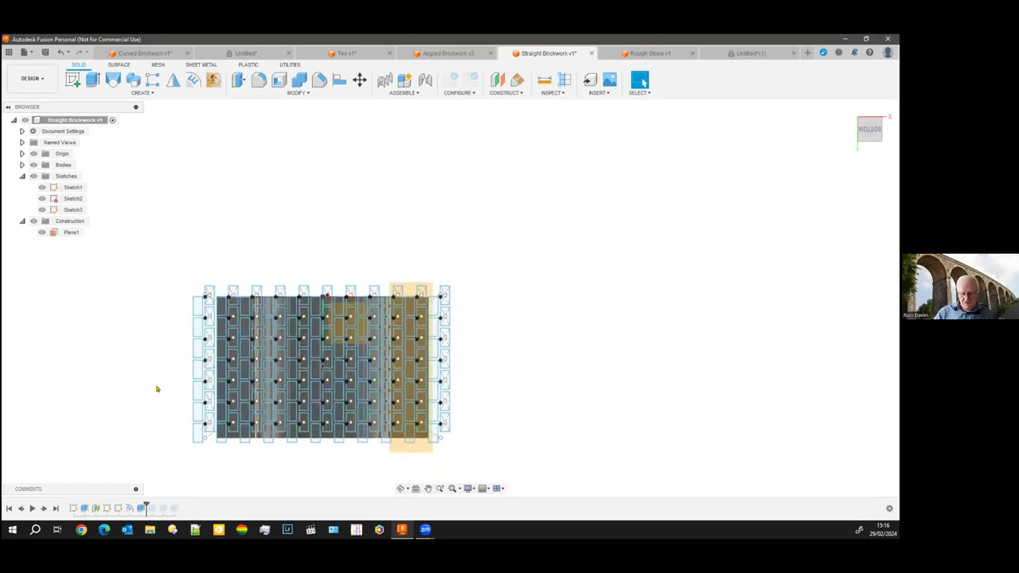
Step: Orbit the Straight Brickwork arch into 3-D, then switch to the Curved Brickwork v1 document
{"action": "middle_click_drag", "start_coordinate": [119, 350], "coordinate": [109, 377], "text": "shift"}
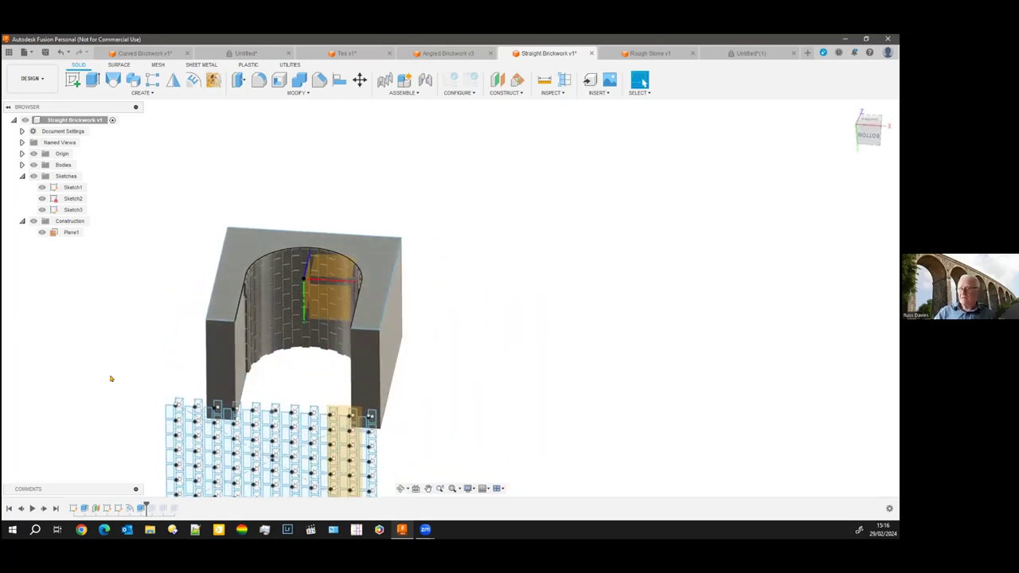
{"action": "middle_click_drag", "start_coordinate": [387, 202], "coordinate": [406, 149], "text": "shift"}
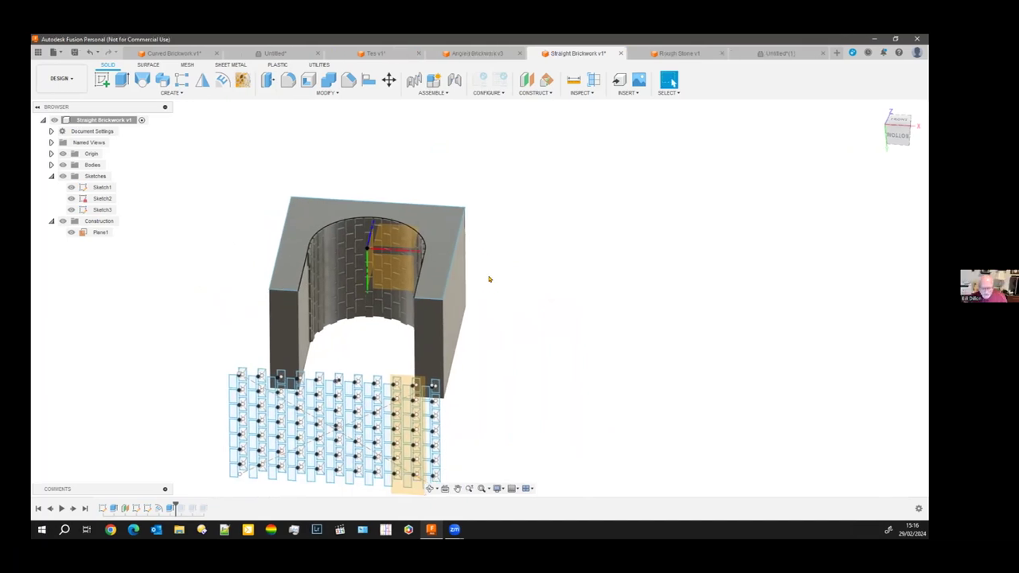
{"action": "middle_click_drag", "start_coordinate": [489, 279], "coordinate": [443, 339], "text": "shift"}
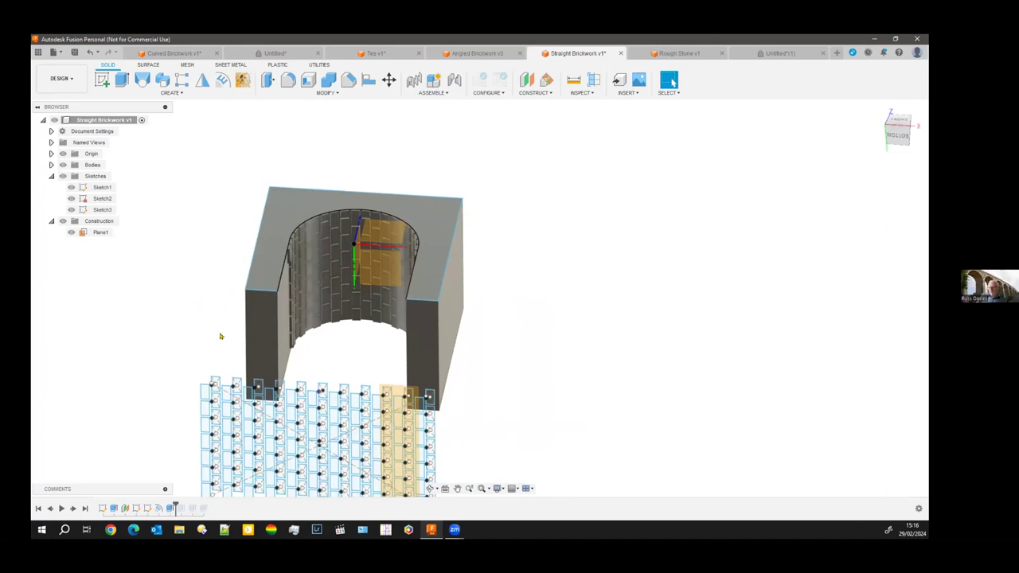
{"action": "mouse_move", "coordinate": [174, 307]}
{"action": "middle_mouse_down", "text": "shift"}
{"action": "mouse_move", "coordinate": [223, 253]}
{"action": "mouse_move", "coordinate": [191, 307]}
{"action": "middle_mouse_up", "text": "shift"}
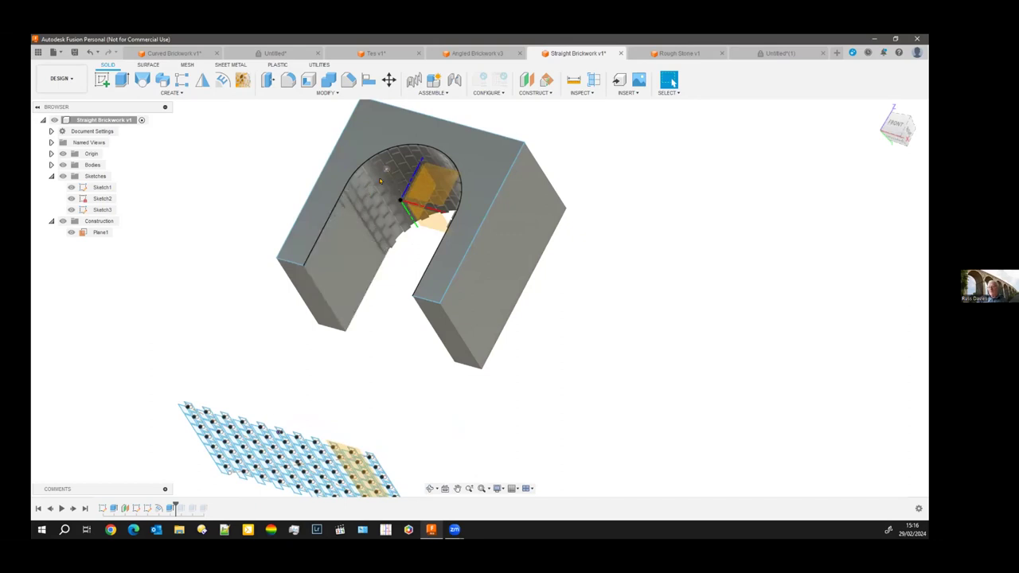
{"action": "middle_click_drag", "start_coordinate": [353, 342], "coordinate": [377, 323]}
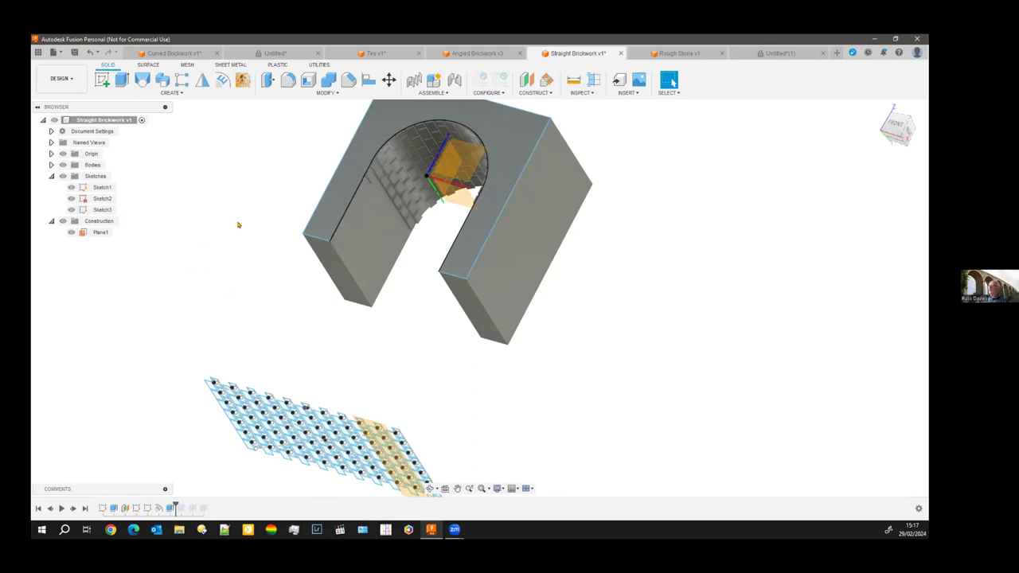
{"action": "middle_click_drag", "start_coordinate": [220, 176], "coordinate": [230, 208]}
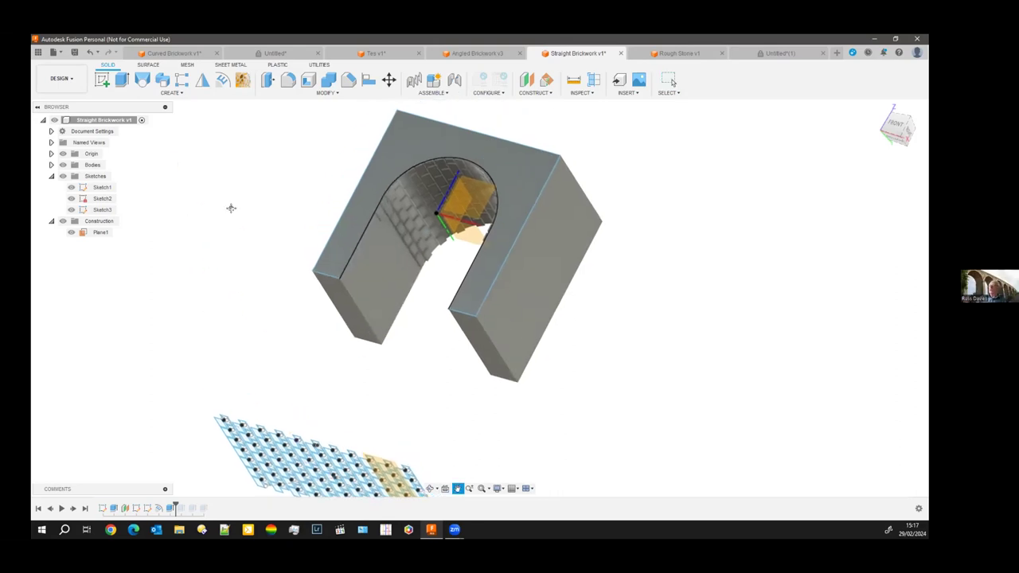
{"action": "left_click", "coordinate": [161, 54]}
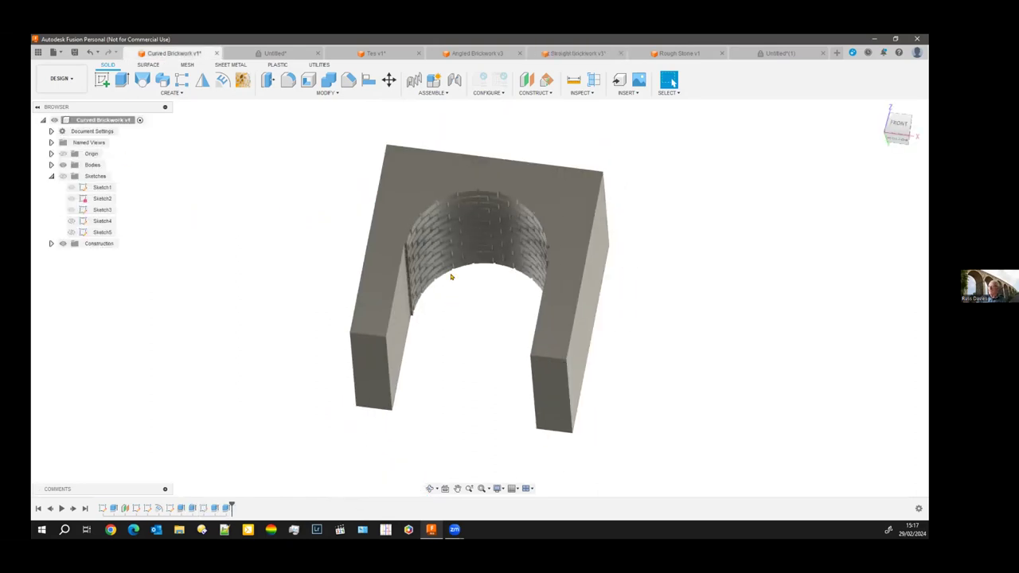
Step: Turn on visibility of the Curved Brickwork sketches from the Sketches folder
{"action": "scroll", "coordinate": [451, 274], "scroll_direction": "up", "scroll_amount": 5}
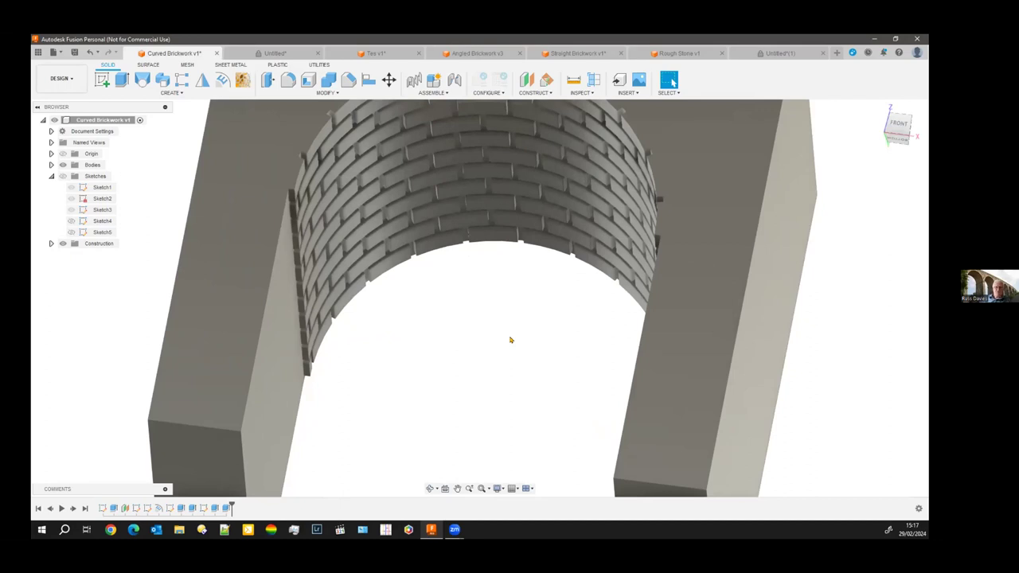
{"action": "scroll", "coordinate": [492, 353], "scroll_direction": "down", "scroll_amount": 4}
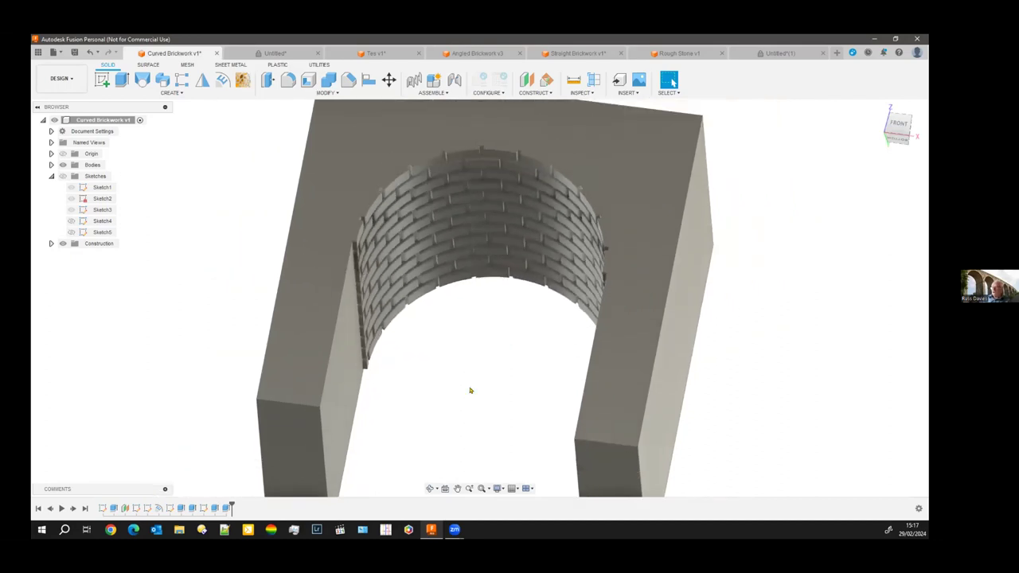
{"action": "scroll", "coordinate": [454, 375], "scroll_direction": "down", "scroll_amount": 5}
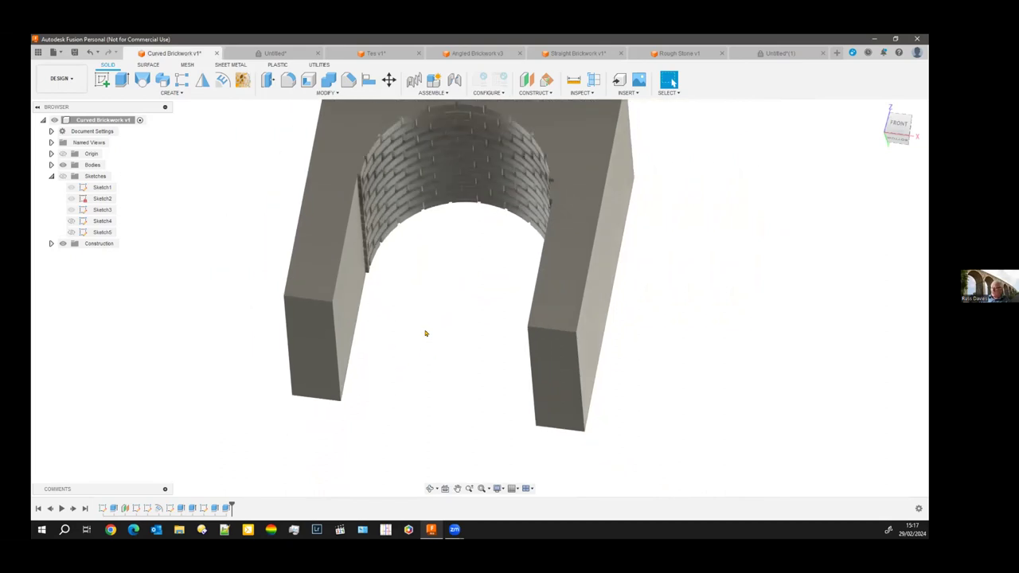
{"action": "left_click", "coordinate": [63, 176]}
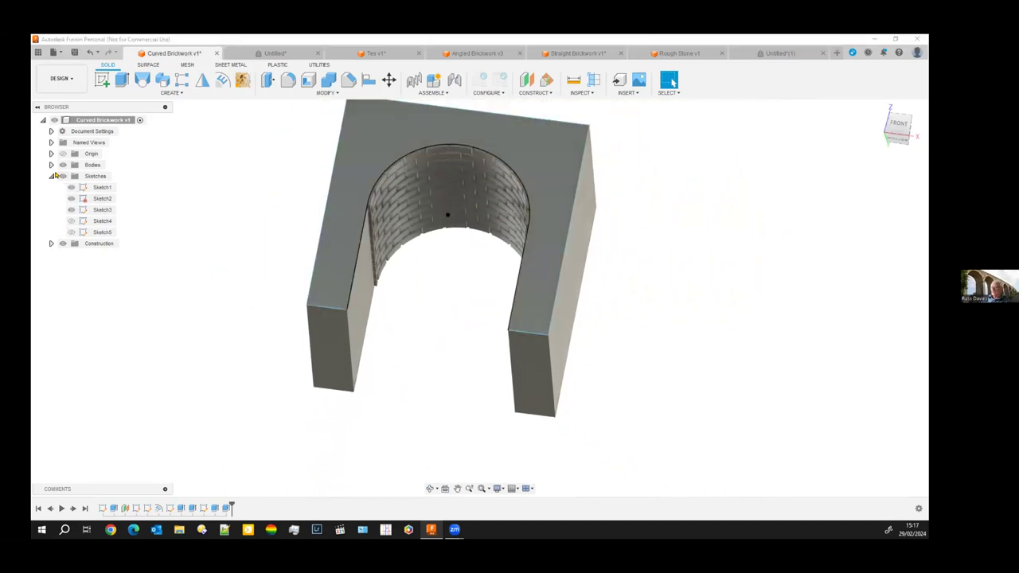
{"action": "left_click", "coordinate": [72, 231]}
Step: Zoom and pan to inspect the flat brick grid beneath the arch, and start a new sketch
{"action": "scroll", "coordinate": [223, 398], "scroll_direction": "down", "scroll_amount": 2}
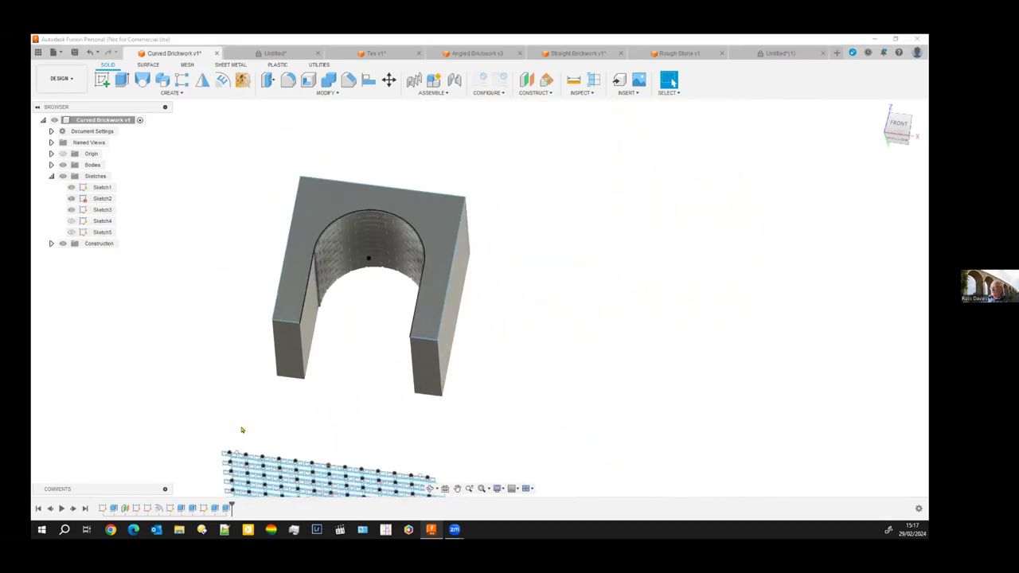
{"action": "scroll", "coordinate": [292, 420], "scroll_direction": "down", "scroll_amount": 1}
{"action": "scroll", "coordinate": [353, 451], "scroll_direction": "up", "scroll_amount": 5}
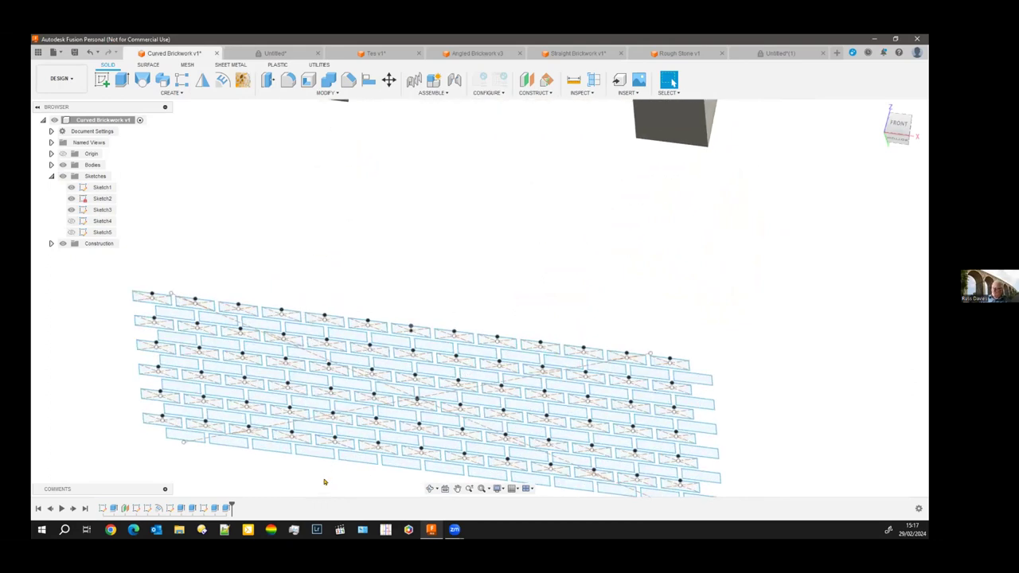
{"action": "scroll", "coordinate": [384, 316], "scroll_direction": "down", "scroll_amount": 4}
{"action": "mouse_move", "coordinate": [385, 316]}
{"action": "middle_mouse_down"}
{"action": "mouse_move", "coordinate": [384, 369]}
{"action": "mouse_move", "coordinate": [346, 324]}
{"action": "mouse_move", "coordinate": [326, 339]}
{"action": "mouse_move", "coordinate": [398, 221]}
{"action": "mouse_move", "coordinate": [402, 352]}
{"action": "mouse_move", "coordinate": [405, 307]}
{"action": "middle_mouse_up"}
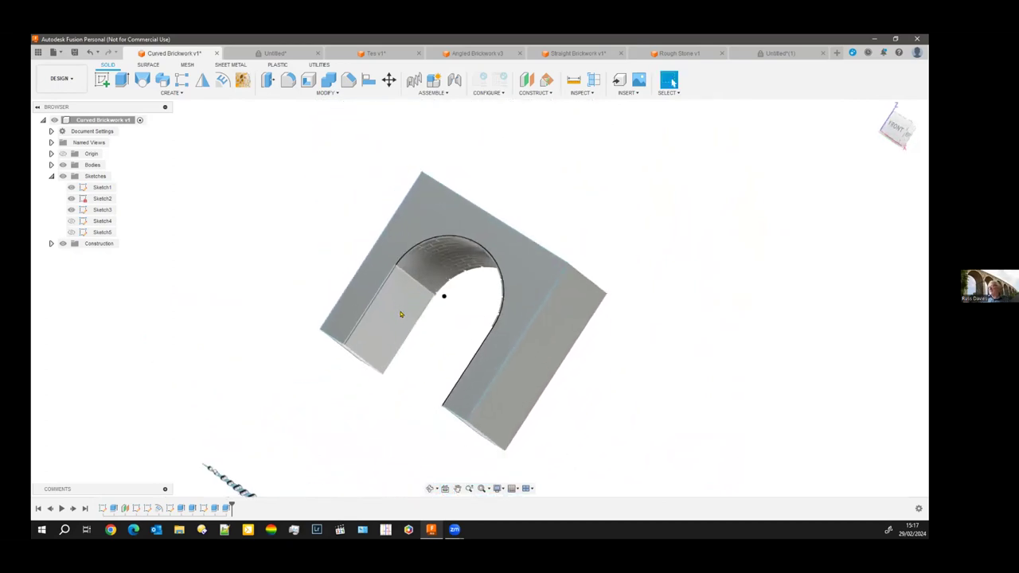
{"action": "scroll", "coordinate": [405, 302], "scroll_direction": "up", "scroll_amount": 5}
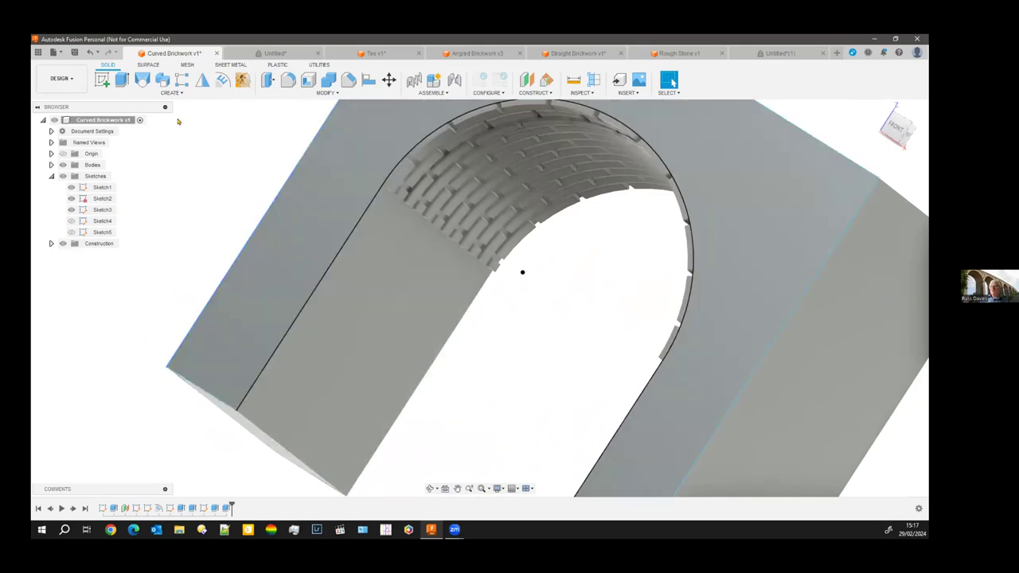
{"action": "left_click", "coordinate": [102, 79]}
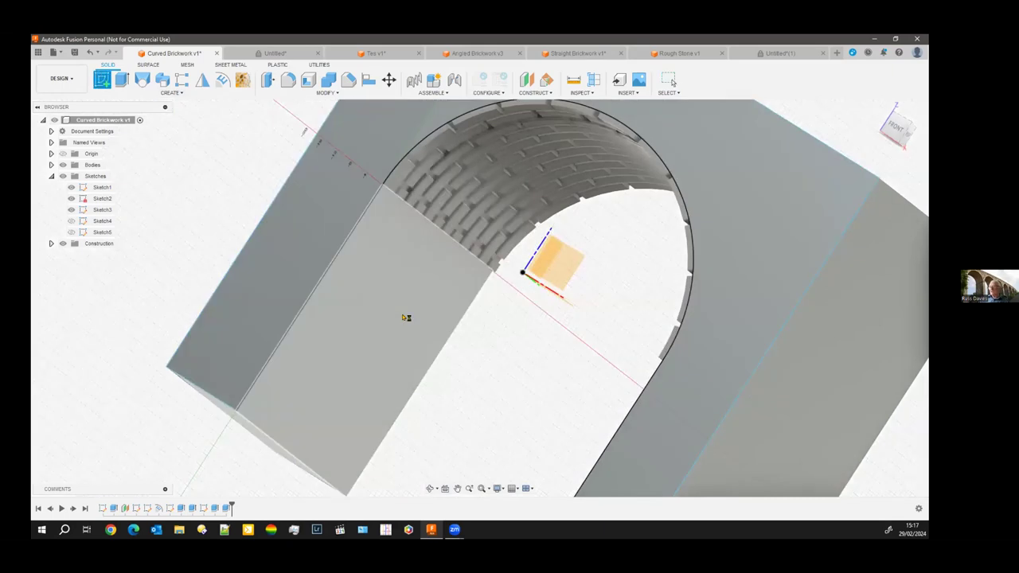
Step: Draw a rectangle across the arch leg's flat inner face as Sketch6 and finish the sketch
{"action": "left_click", "coordinate": [405, 318]}
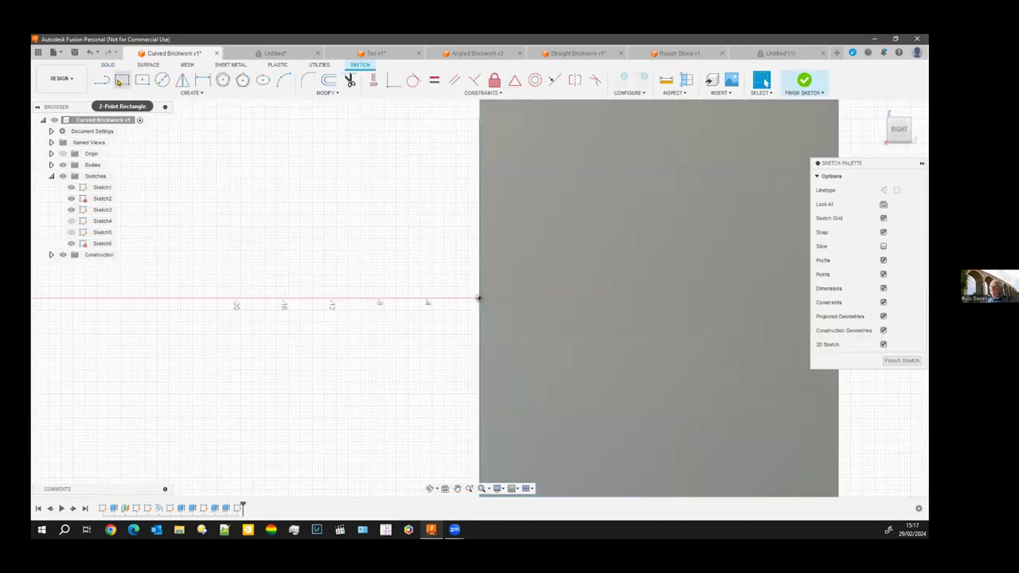
{"action": "left_click", "coordinate": [121, 80]}
{"action": "middle_click_drag", "start_coordinate": [416, 266], "coordinate": [262, 248]}
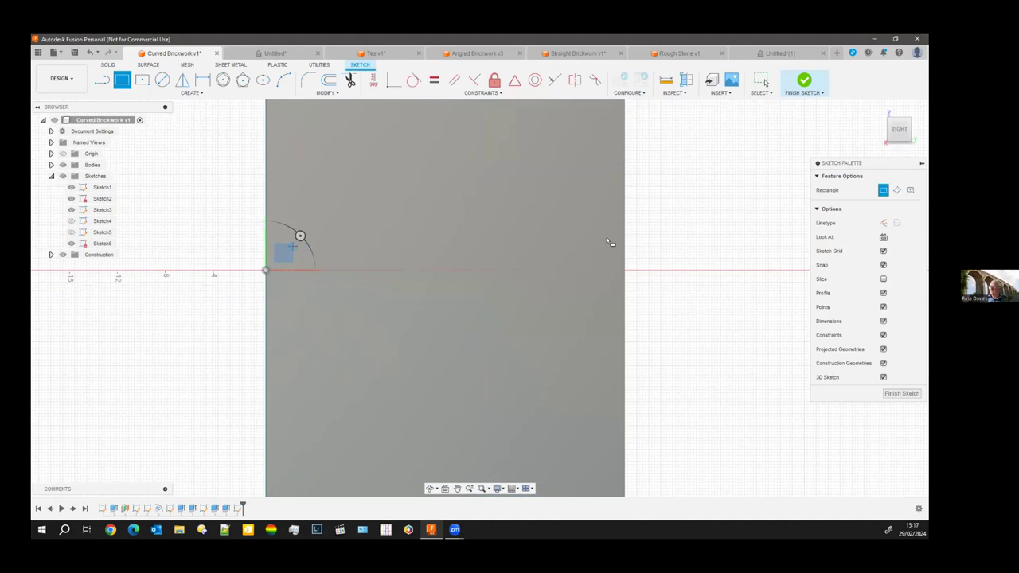
{"action": "left_click", "coordinate": [622, 250]}
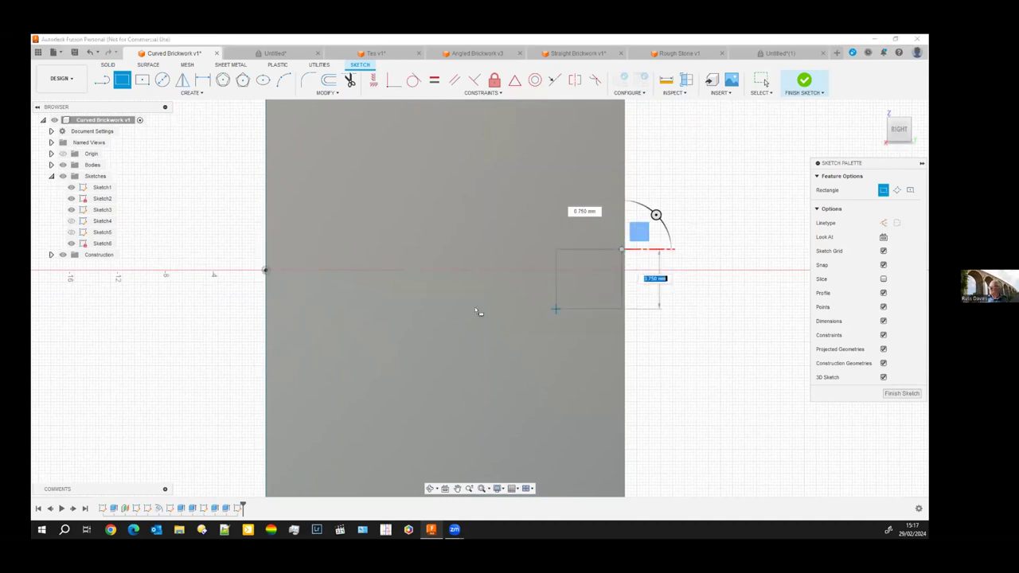
{"action": "left_click", "coordinate": [264, 270]}
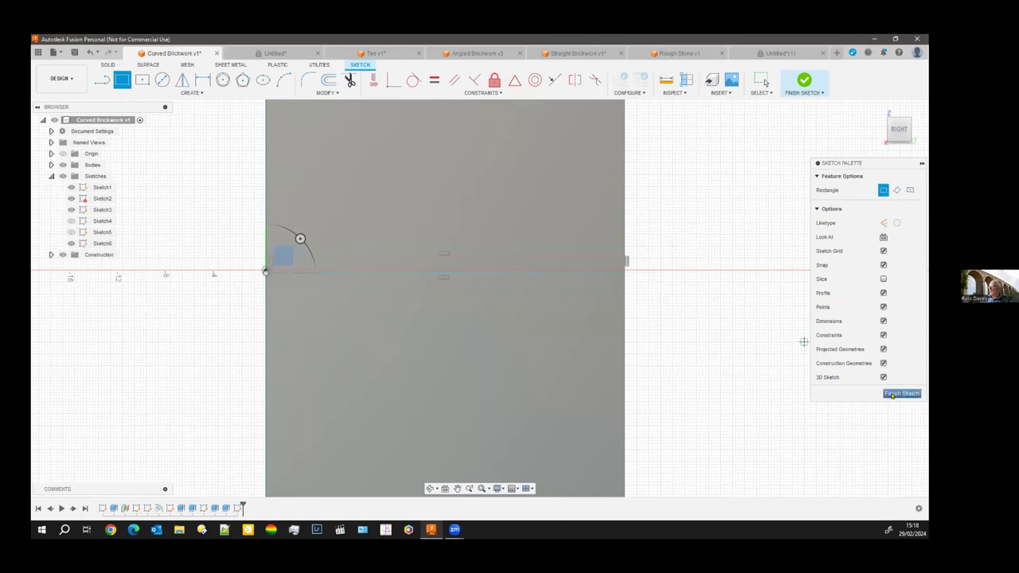
{"action": "left_click", "coordinate": [901, 393]}
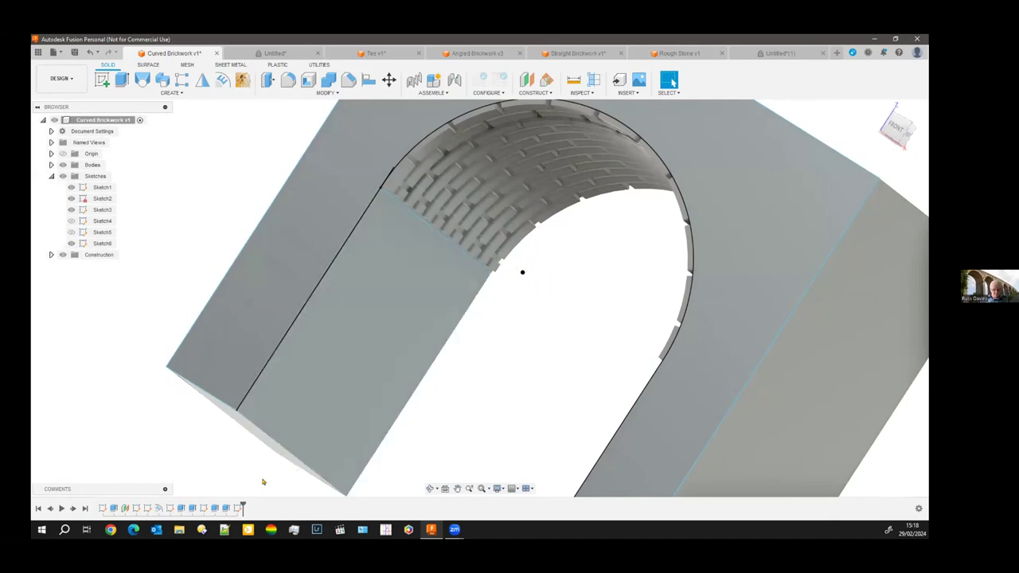
Step: Select one brick face on the arch's curved underside (radius 14.50 mm)
{"action": "scroll", "coordinate": [260, 481], "scroll_direction": "down", "scroll_amount": 3}
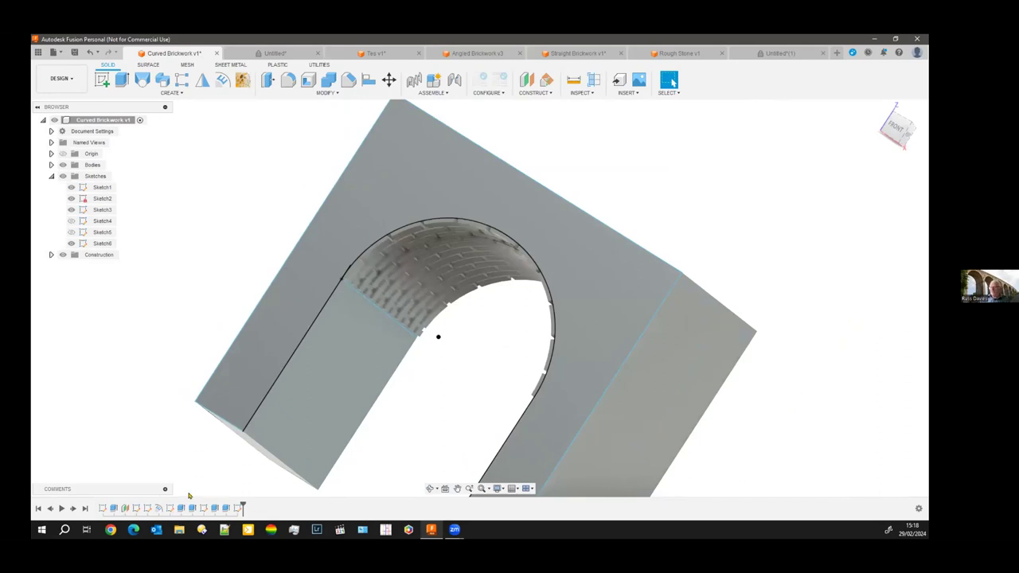
{"action": "scroll", "coordinate": [345, 389], "scroll_direction": "up", "scroll_amount": 1}
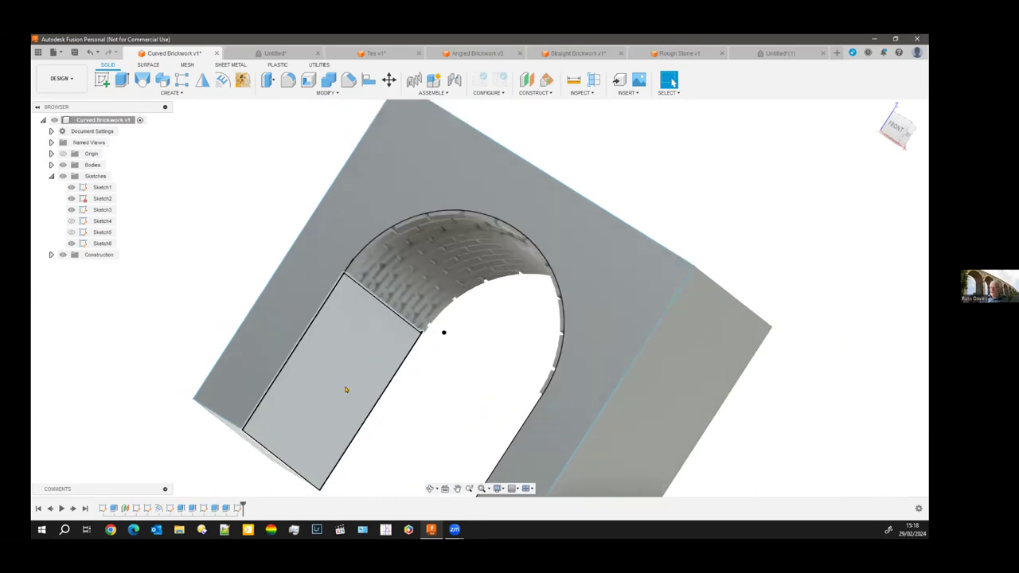
{"action": "scroll", "coordinate": [345, 389], "scroll_direction": "up", "scroll_amount": 2}
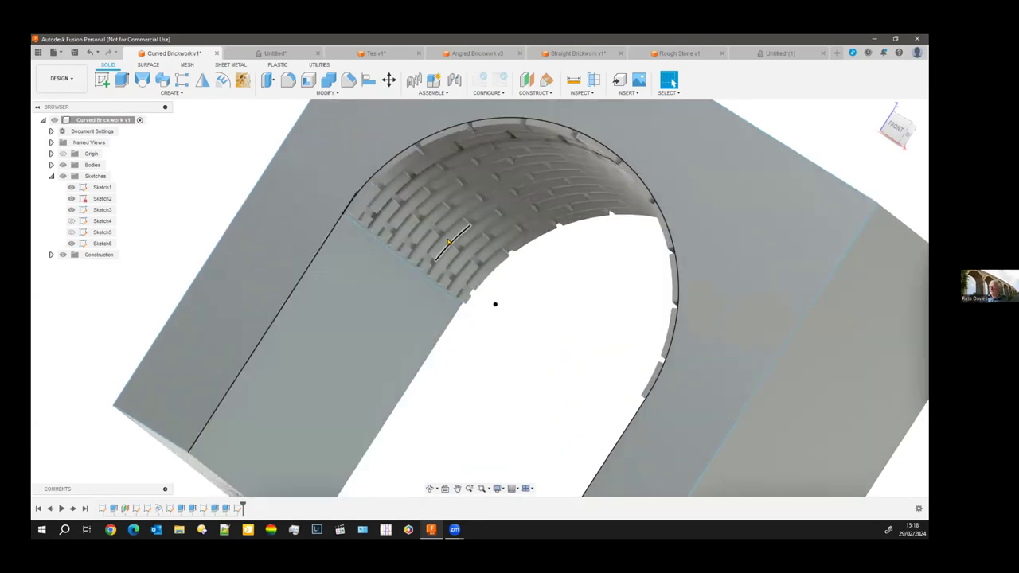
{"action": "left_click", "coordinate": [450, 239]}
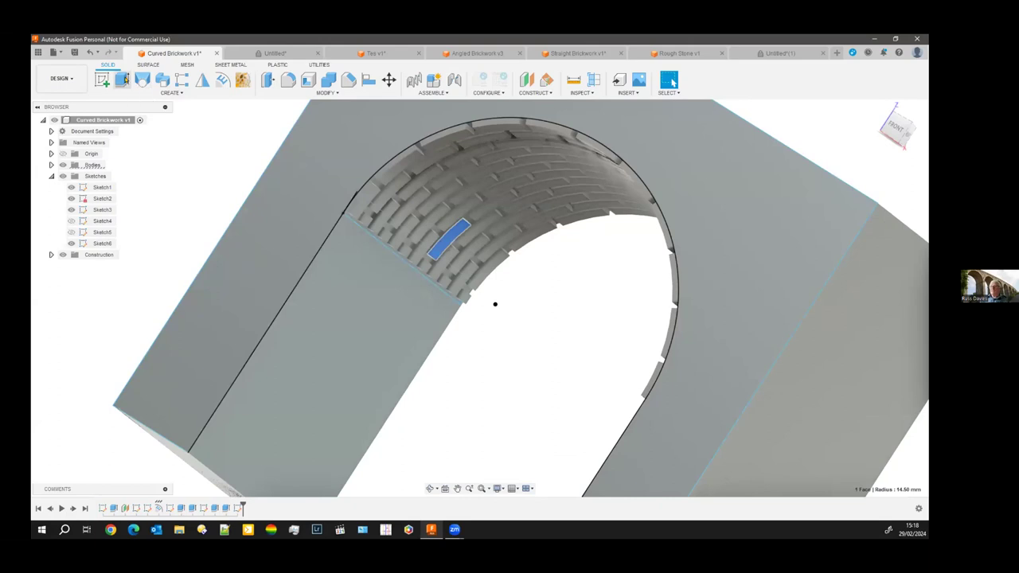
Step: Extrude the selected brick face 15.875 mm as a Join, then orbit to check it
{"action": "left_click", "coordinate": [122, 80]}
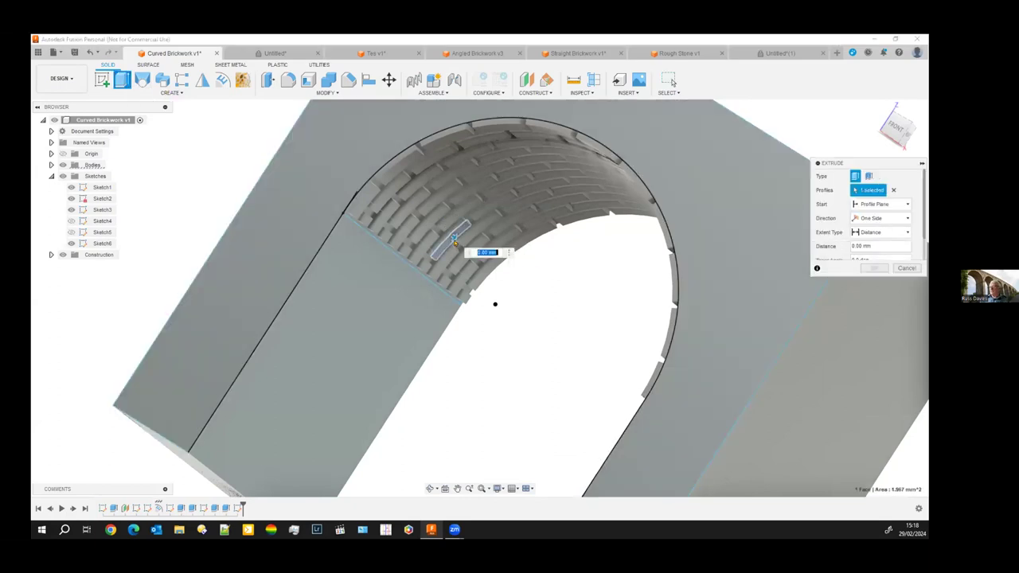
{"action": "left_click_drag", "start_coordinate": [455, 241], "coordinate": [739, 272]}
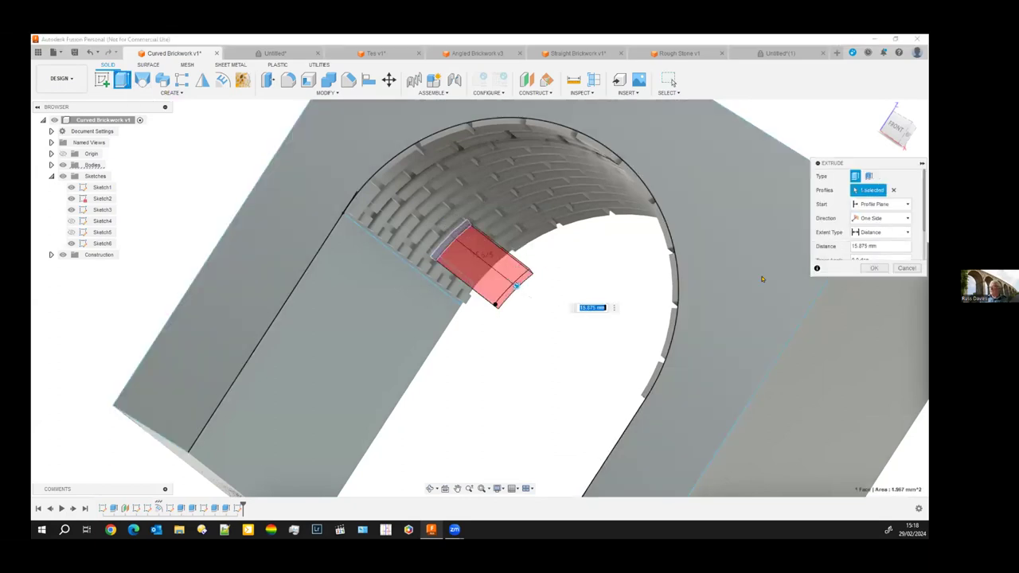
{"action": "left_click_drag", "start_coordinate": [887, 263], "coordinate": [884, 331]}
{"action": "left_click", "coordinate": [900, 279]}
{"action": "left_click", "coordinate": [879, 303]}
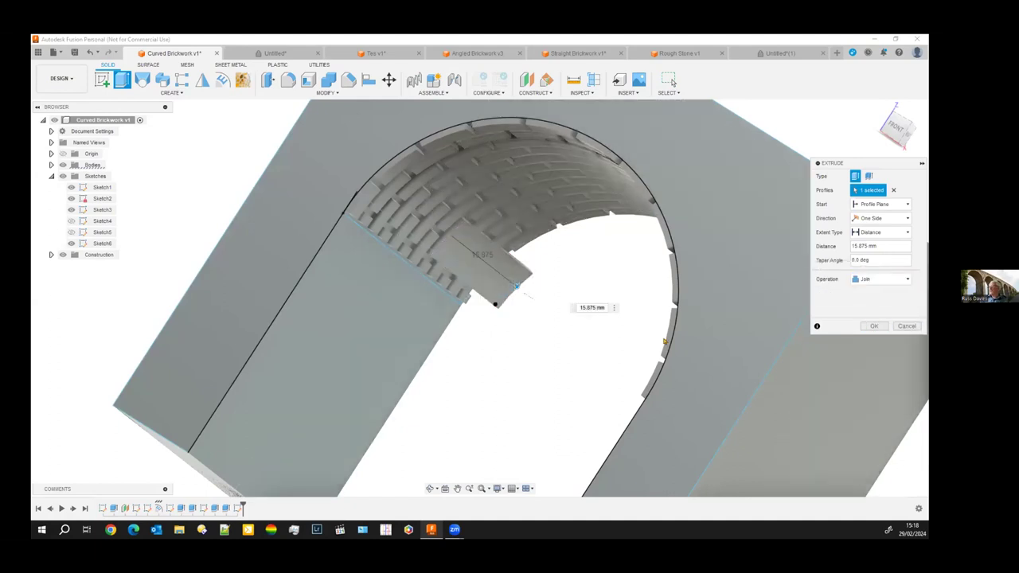
{"action": "left_click", "coordinate": [874, 325]}
{"action": "middle_click_drag", "start_coordinate": [444, 414], "coordinate": [496, 373], "text": "shift"}
{"action": "scroll", "coordinate": [489, 387], "scroll_direction": "down", "scroll_amount": 6}
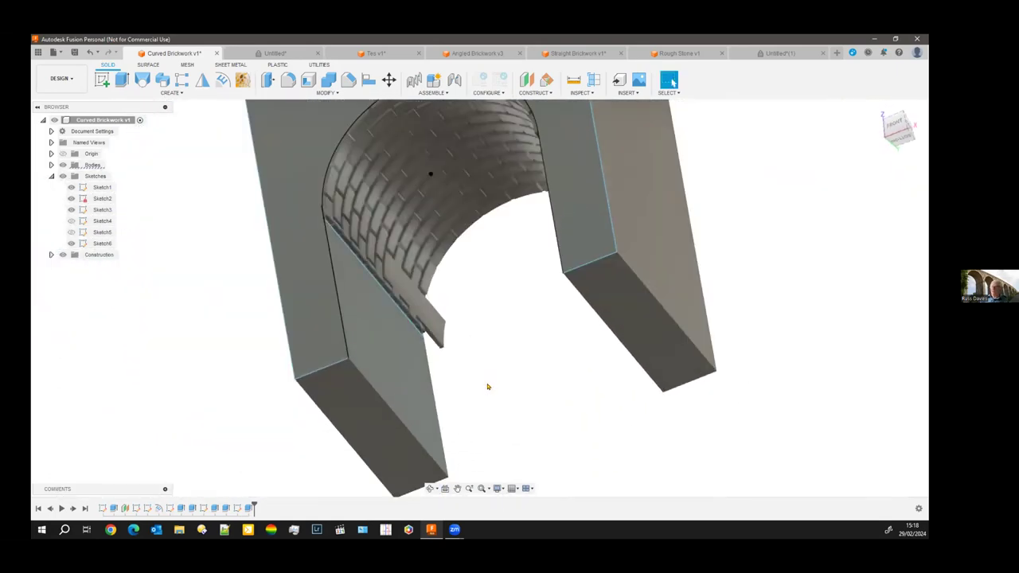
Step: Inspect the arch and its brick sketch grid, then switch to the Angled Brickwork v3 design
{"action": "middle_click_drag", "start_coordinate": [469, 408], "coordinate": [447, 436]}
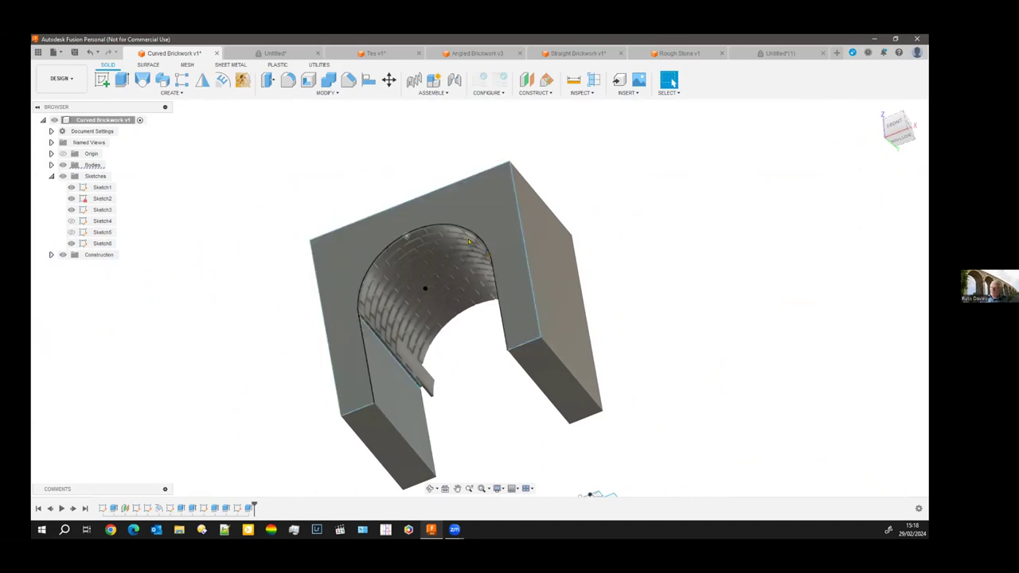
{"action": "scroll", "coordinate": [450, 473], "scroll_direction": "up", "scroll_amount": 1}
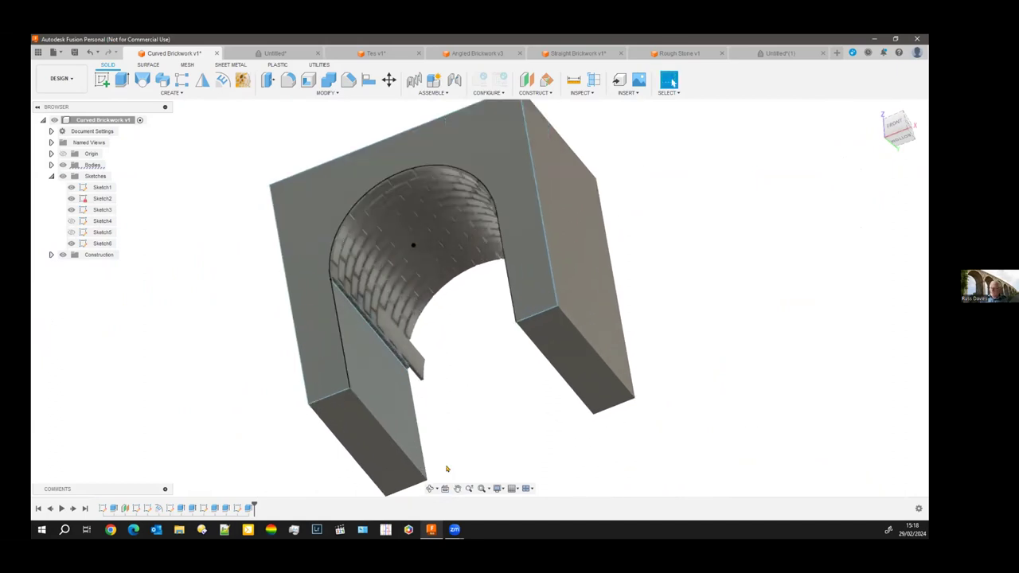
{"action": "scroll", "coordinate": [453, 459], "scroll_direction": "down", "scroll_amount": 3}
{"action": "middle_click_drag", "start_coordinate": [453, 459], "coordinate": [398, 366]}
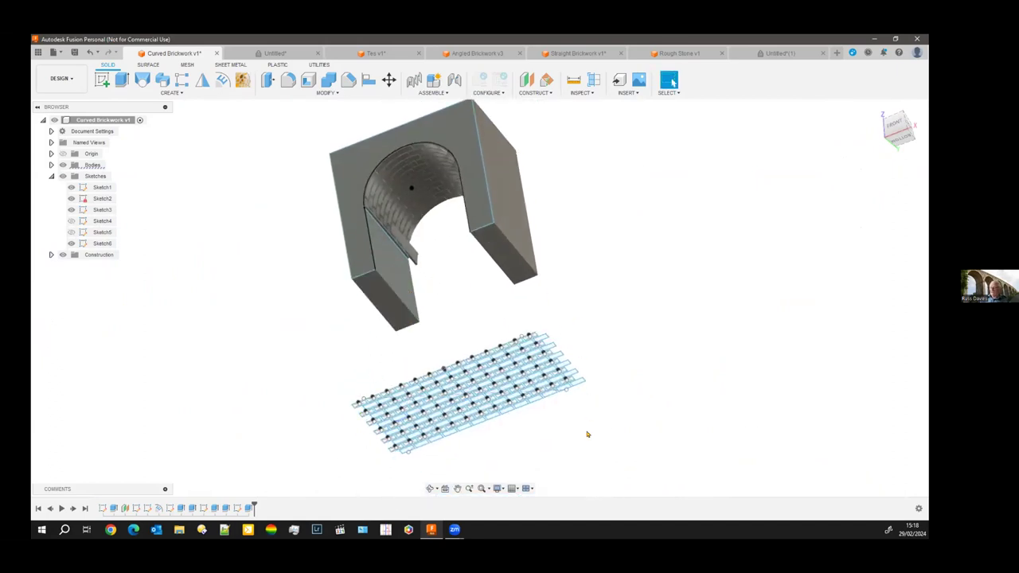
{"action": "middle_click_drag", "start_coordinate": [456, 465], "coordinate": [375, 431], "text": "shift"}
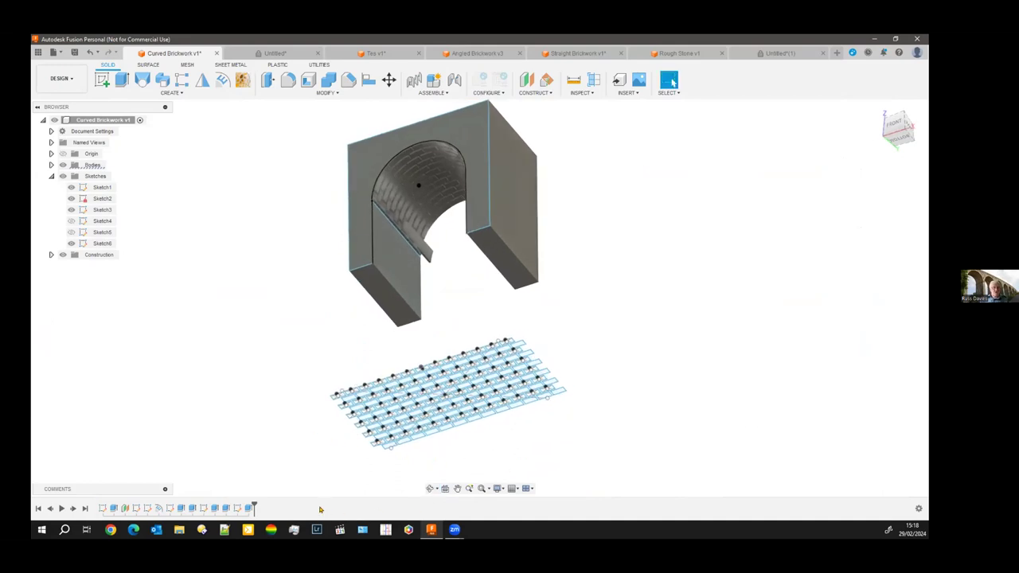
{"action": "middle_click_drag", "start_coordinate": [319, 509], "coordinate": [303, 331], "text": "shift"}
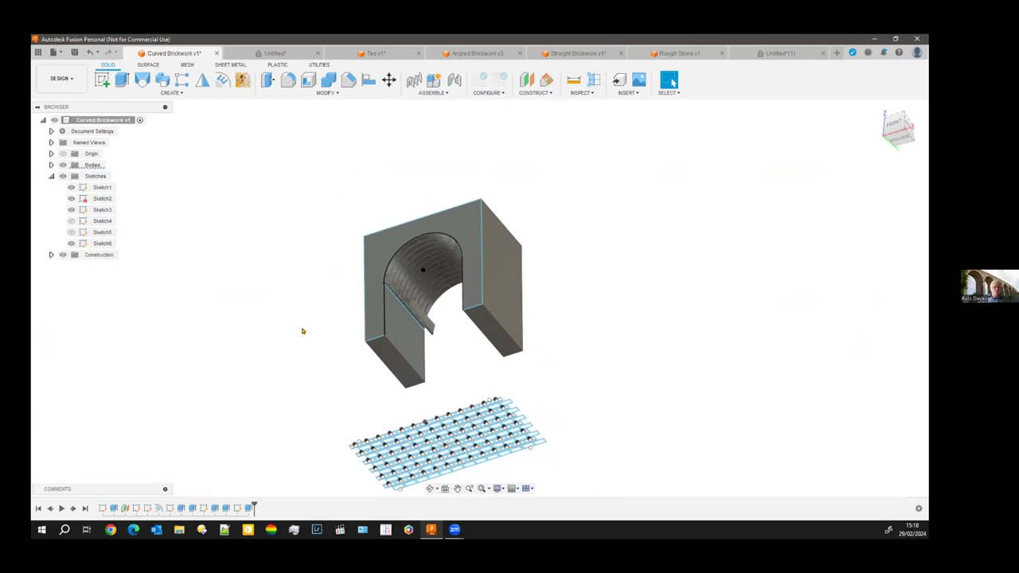
{"action": "middle_click_drag", "start_coordinate": [303, 331], "coordinate": [296, 329], "text": "shift"}
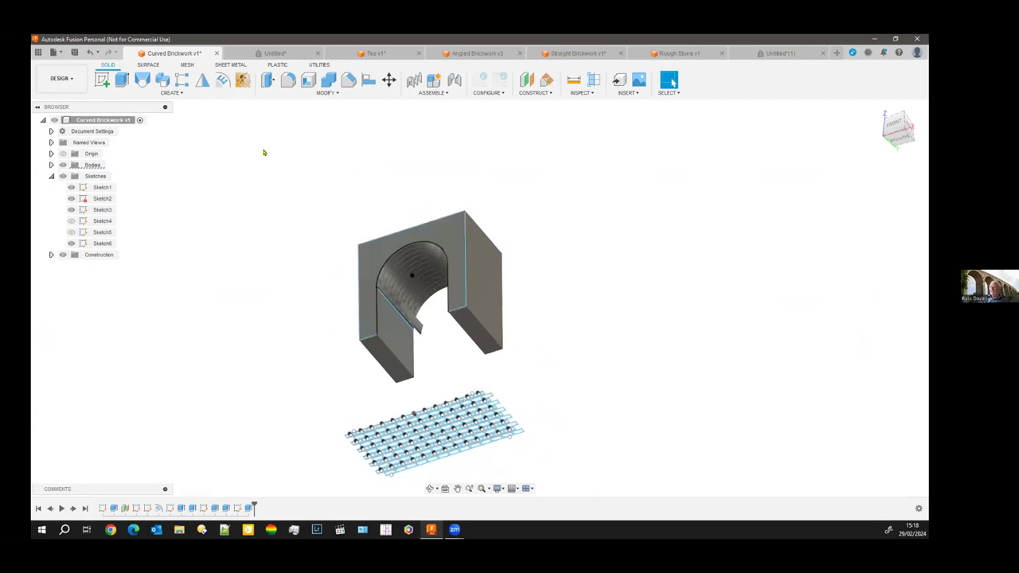
{"action": "left_click", "coordinate": [476, 53]}
{"action": "scroll", "coordinate": [422, 323], "scroll_direction": "up", "scroll_amount": 5}
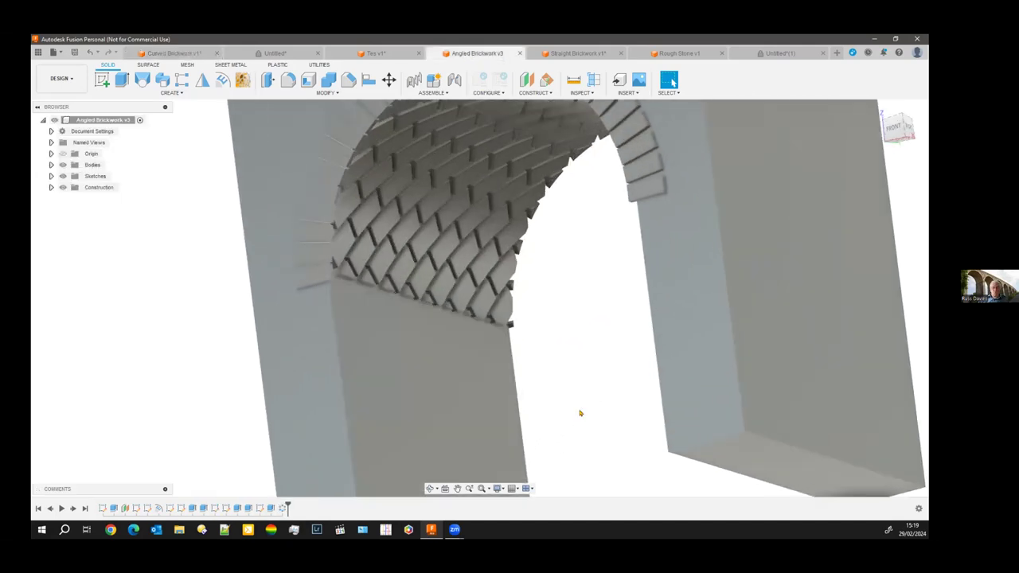
Step: Expand the Sketches folder and make Sketch5, Sketch4, Sketch3 and Sketch2 visible
{"action": "scroll", "coordinate": [580, 413], "scroll_direction": "down", "scroll_amount": 5}
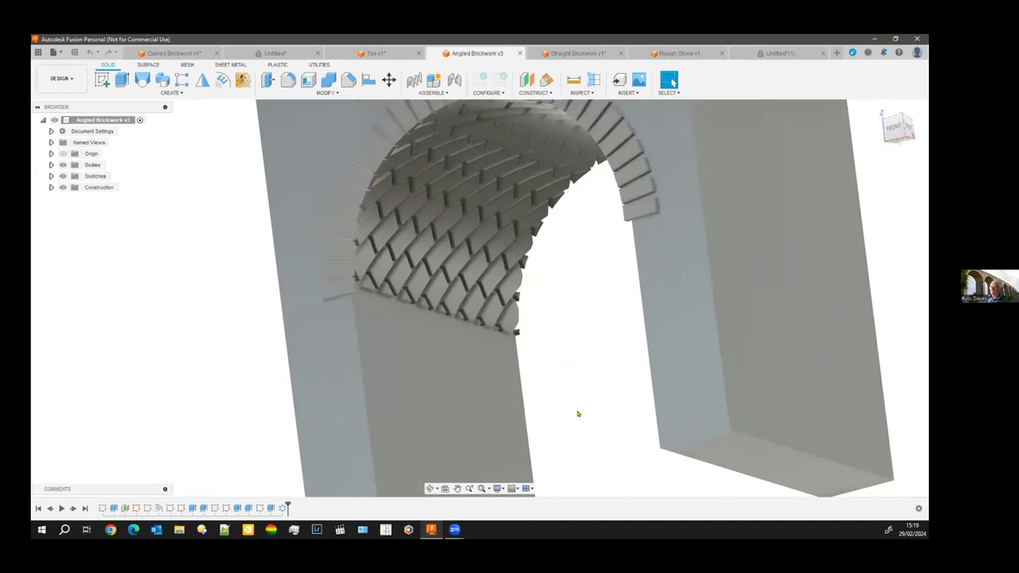
{"action": "middle_click_drag", "start_coordinate": [565, 414], "coordinate": [382, 298]}
{"action": "scroll", "coordinate": [461, 338], "scroll_direction": "down", "scroll_amount": 5}
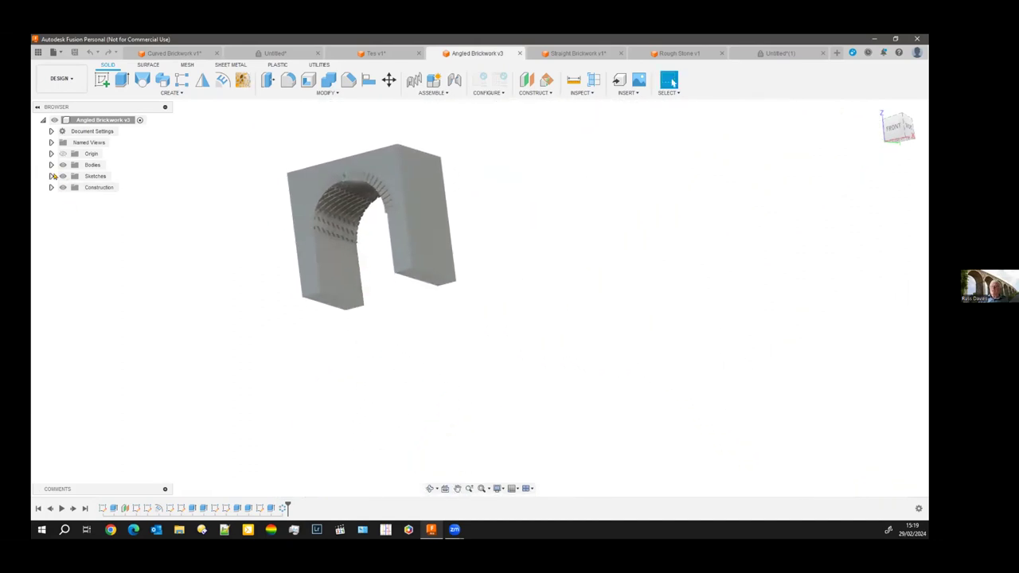
{"action": "left_click", "coordinate": [51, 176]}
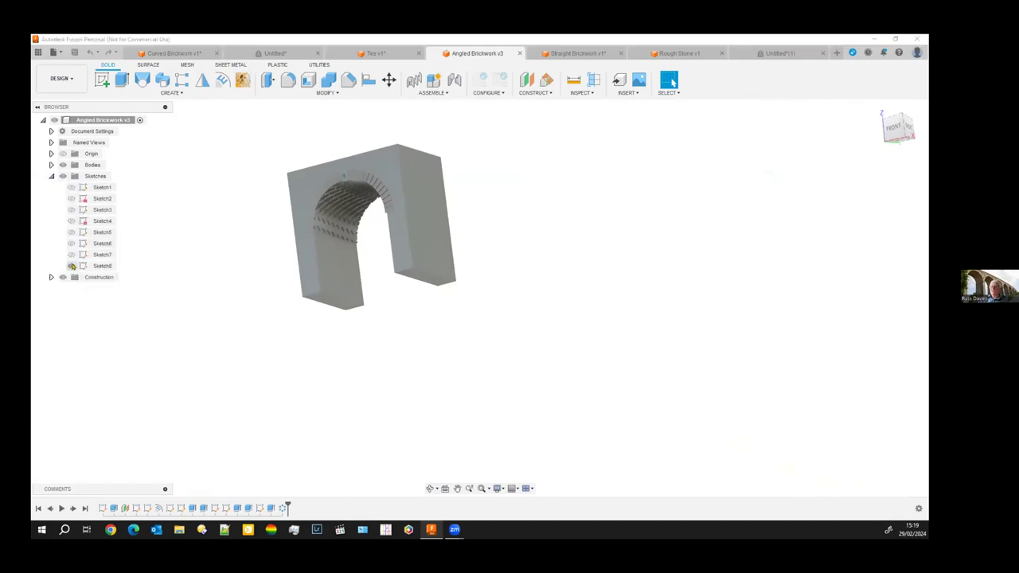
{"action": "left_click", "coordinate": [70, 233]}
{"action": "left_click", "coordinate": [71, 220]}
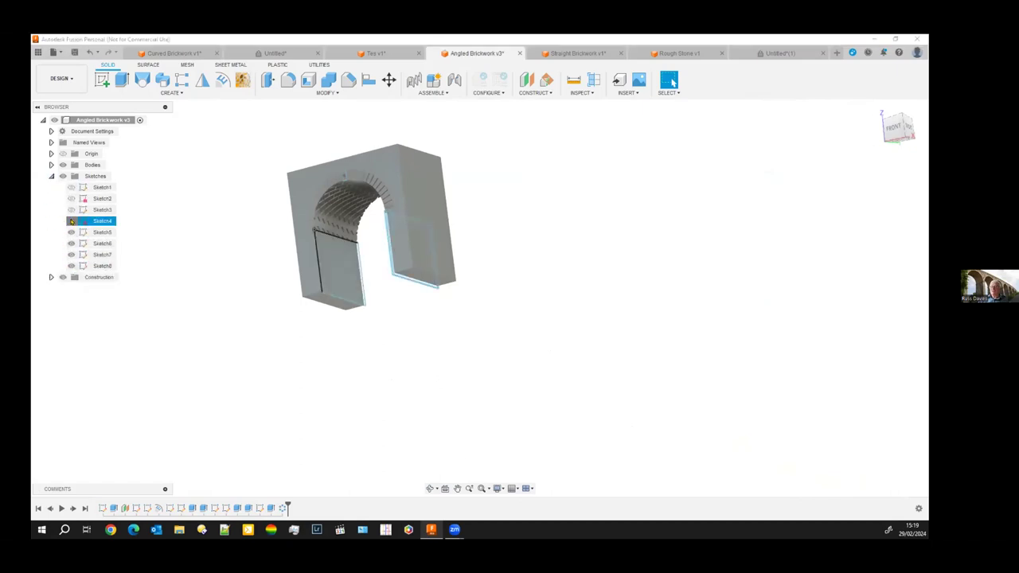
{"action": "left_click", "coordinate": [70, 209]}
{"action": "left_click", "coordinate": [71, 198]}
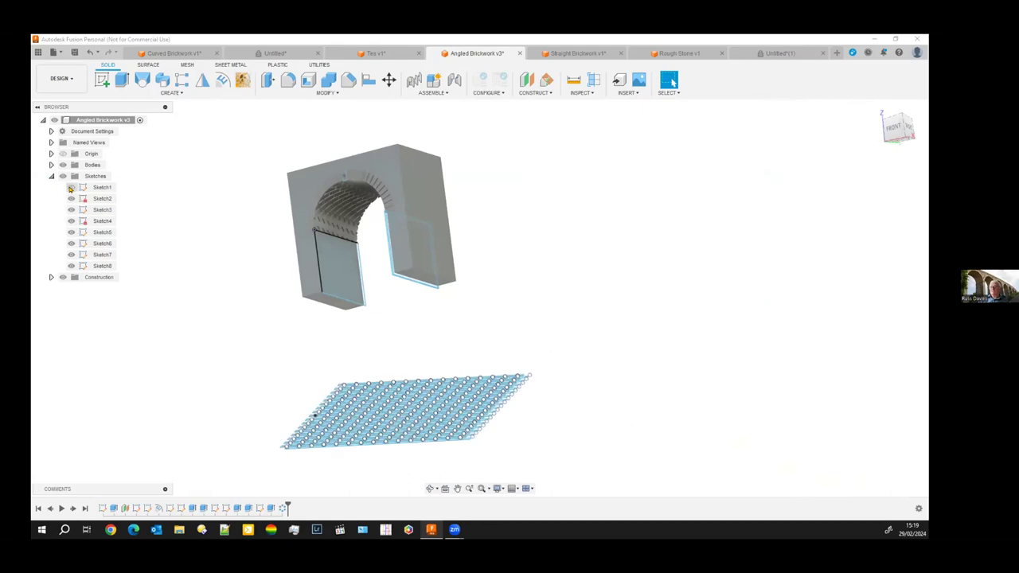
Step: View the diagonal brick grid beneath the arch from the front and from below
{"action": "left_click", "coordinate": [900, 132]}
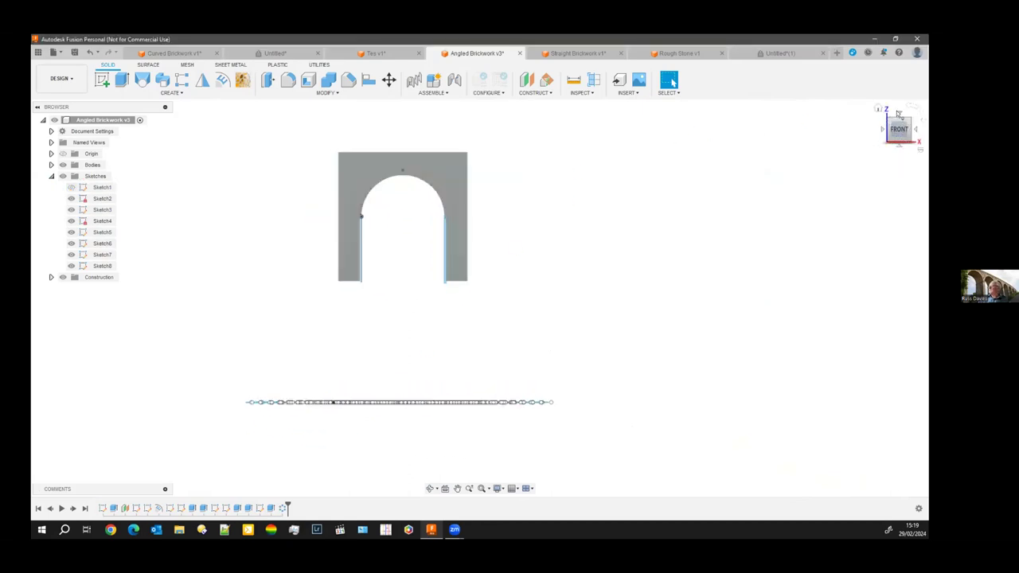
{"action": "left_click_drag", "start_coordinate": [899, 148], "coordinate": [650, 398]}
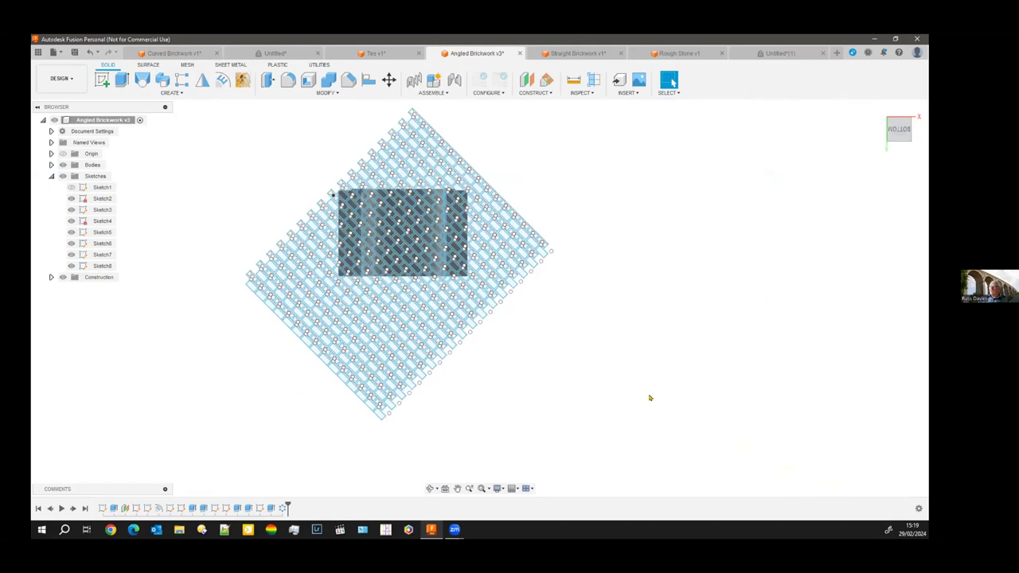
{"action": "middle_click_drag", "start_coordinate": [489, 403], "coordinate": [458, 438]}
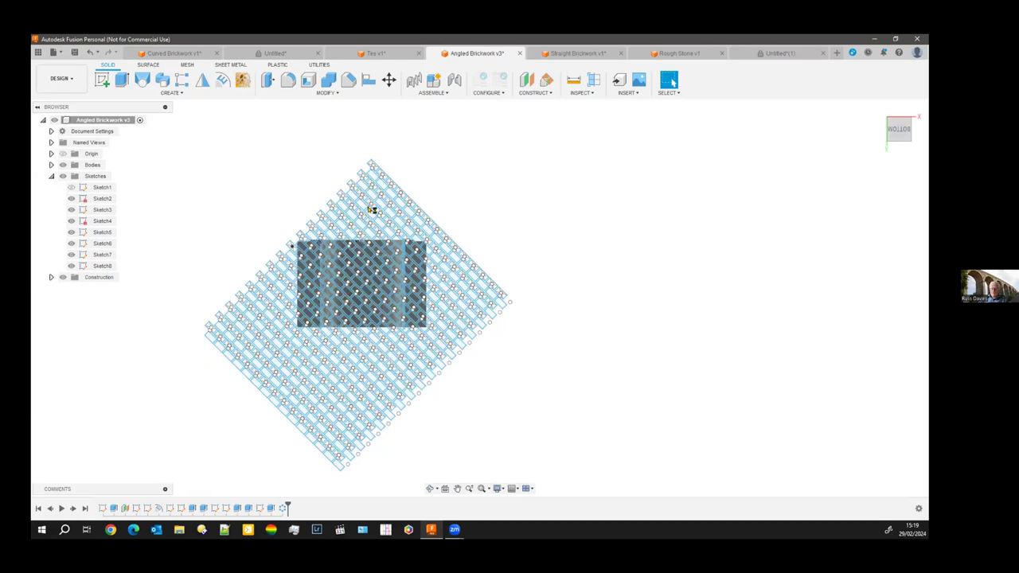
{"action": "middle_click_drag", "start_coordinate": [514, 384], "coordinate": [534, 444], "text": "shift"}
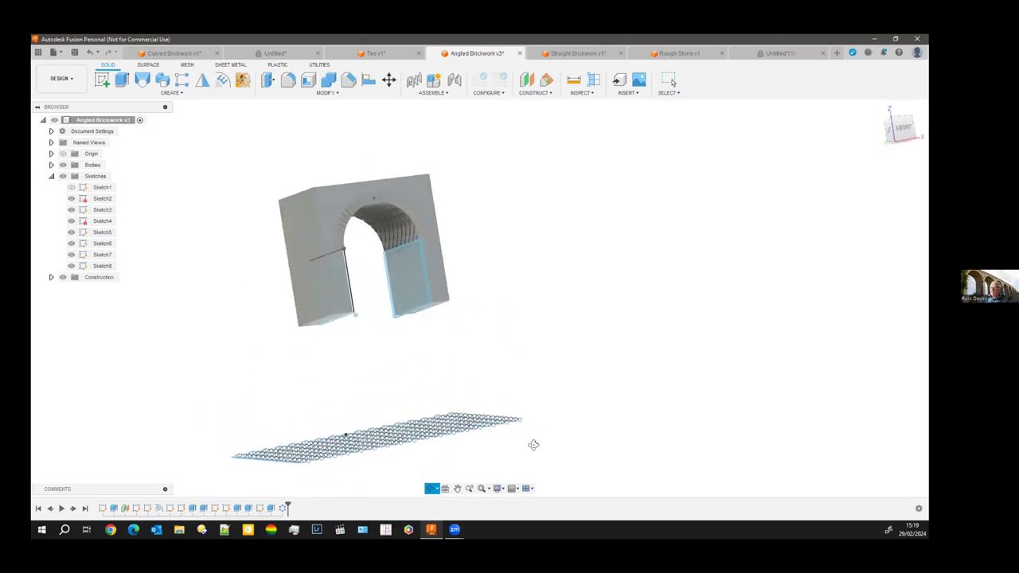
{"action": "scroll", "coordinate": [382, 302], "scroll_direction": "down", "scroll_amount": 2}
{"action": "scroll", "coordinate": [363, 292], "scroll_direction": "up", "scroll_amount": 5}
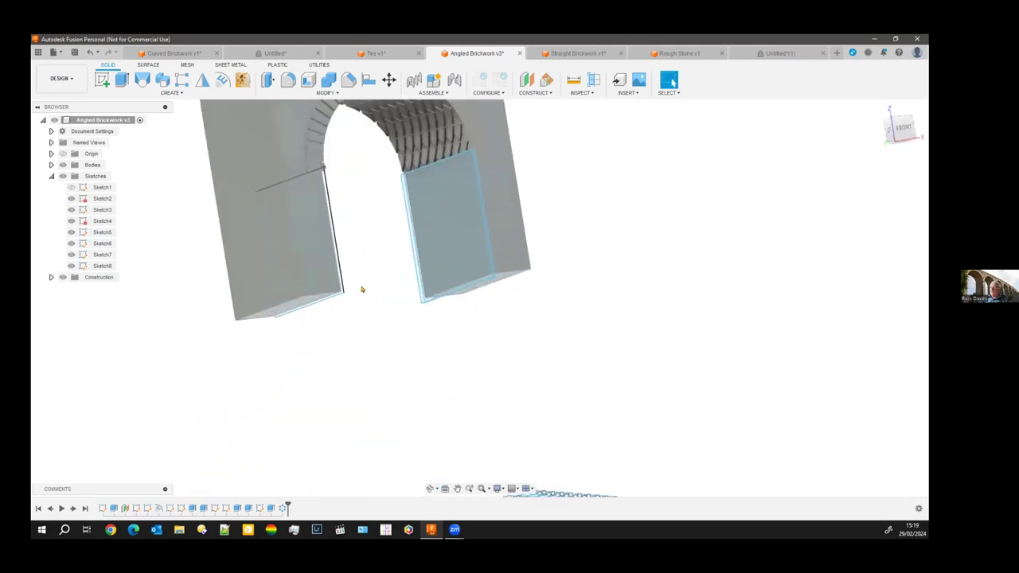
{"action": "scroll", "coordinate": [343, 268], "scroll_direction": "up", "scroll_amount": 1}
{"action": "scroll", "coordinate": [363, 374], "scroll_direction": "down", "scroll_amount": 3}
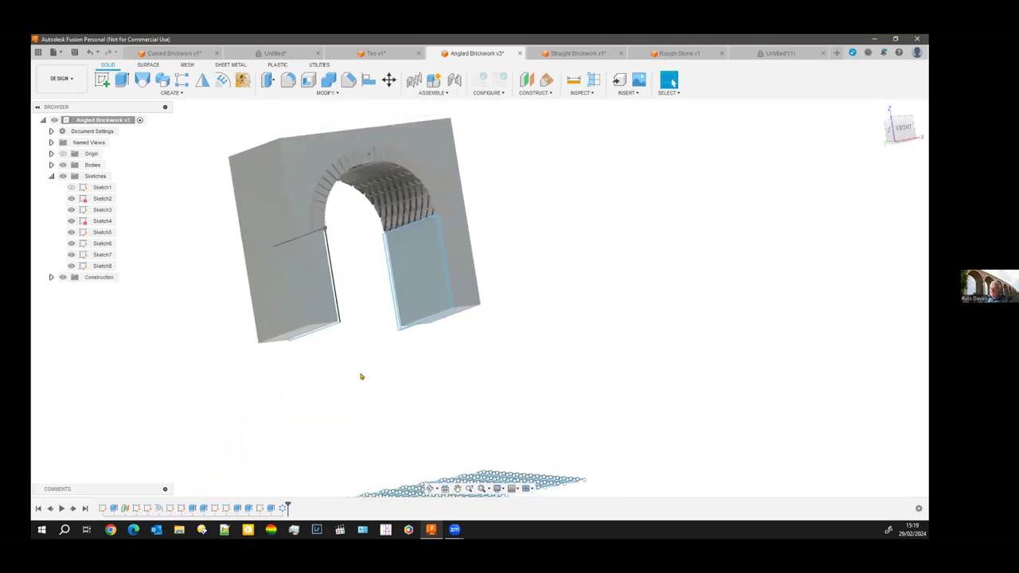
{"action": "scroll", "coordinate": [361, 376], "scroll_direction": "down", "scroll_amount": 2}
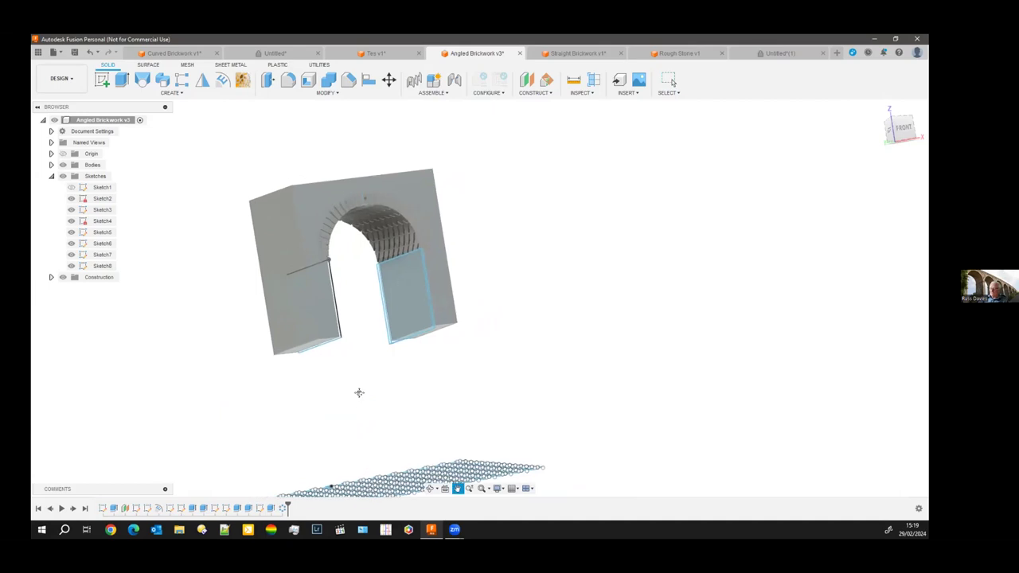
{"action": "left_click", "coordinate": [384, 301]}
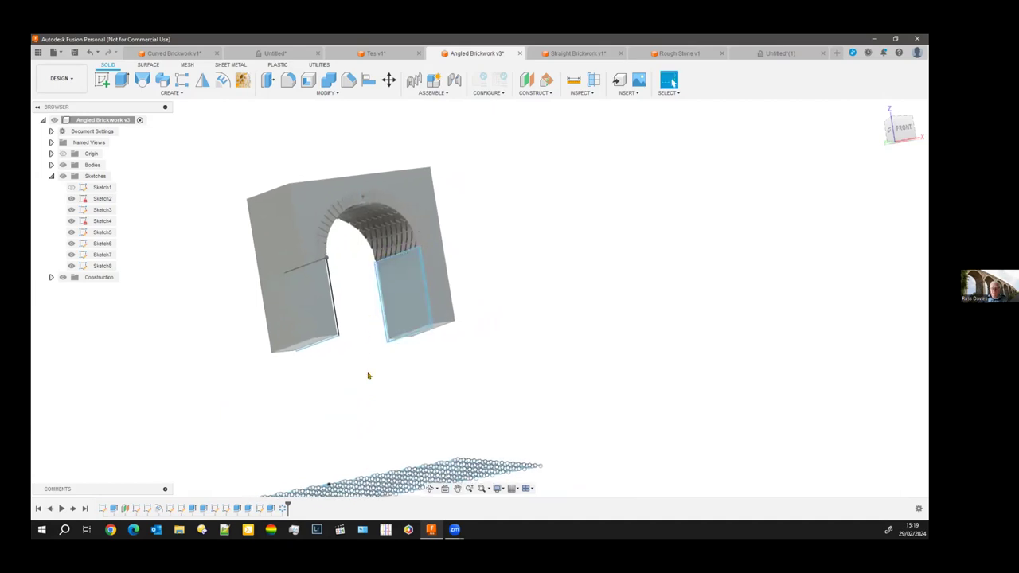
{"action": "middle_click_drag", "start_coordinate": [365, 359], "coordinate": [357, 414]}
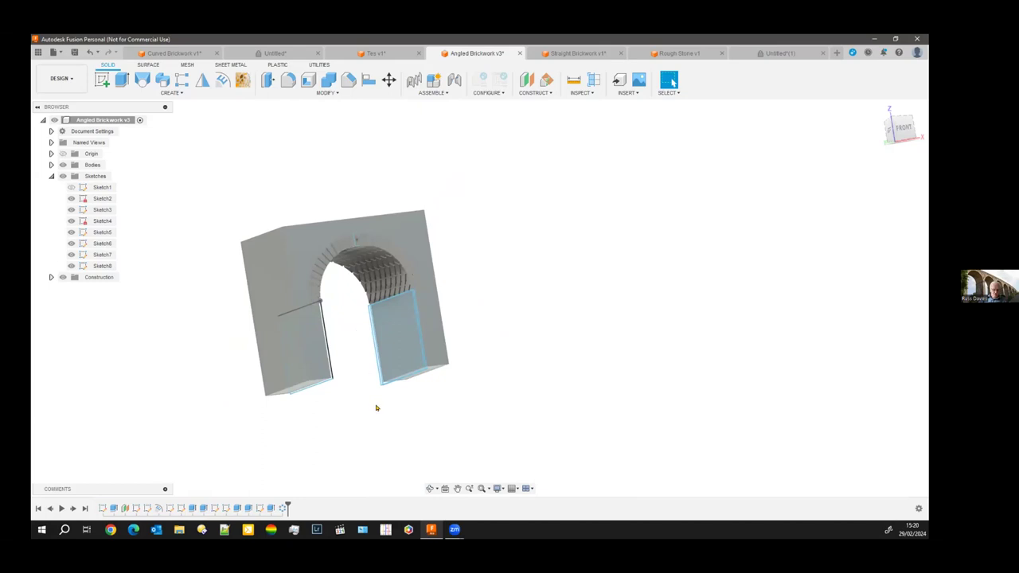
{"action": "middle_click_drag", "start_coordinate": [379, 421], "coordinate": [348, 427], "text": "shift"}
{"action": "scroll", "coordinate": [343, 324], "scroll_direction": "up", "scroll_amount": 5}
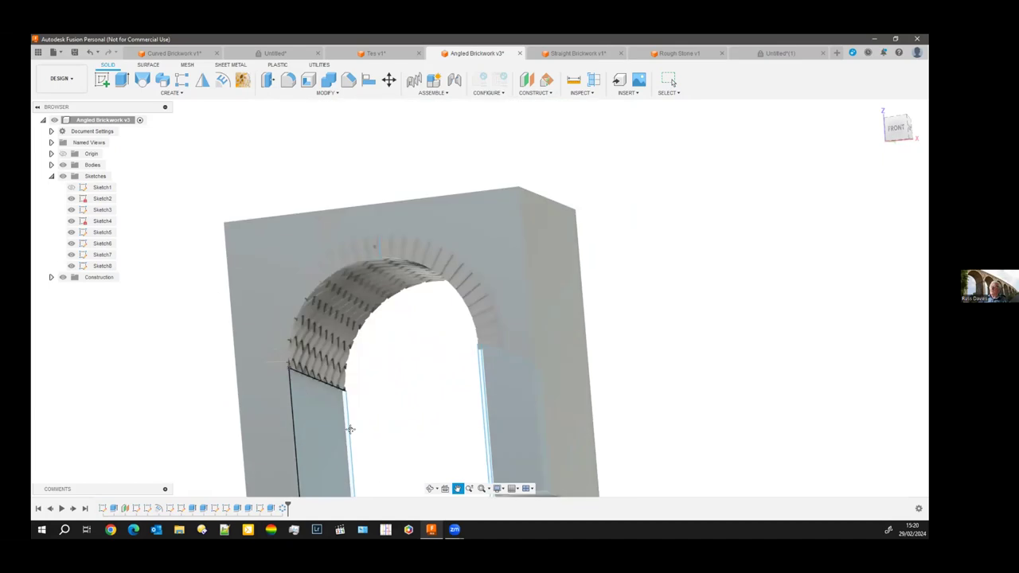
{"action": "scroll", "coordinate": [377, 336], "scroll_direction": "up", "scroll_amount": 3}
{"action": "mouse_move", "coordinate": [378, 336]}
{"action": "middle_mouse_down", "text": "shift"}
{"action": "mouse_move", "coordinate": [359, 405]}
{"action": "mouse_move", "coordinate": [337, 405]}
{"action": "mouse_move", "coordinate": [264, 451]}
{"action": "mouse_move", "coordinate": [334, 443]}
{"action": "middle_mouse_up", "text": "shift"}
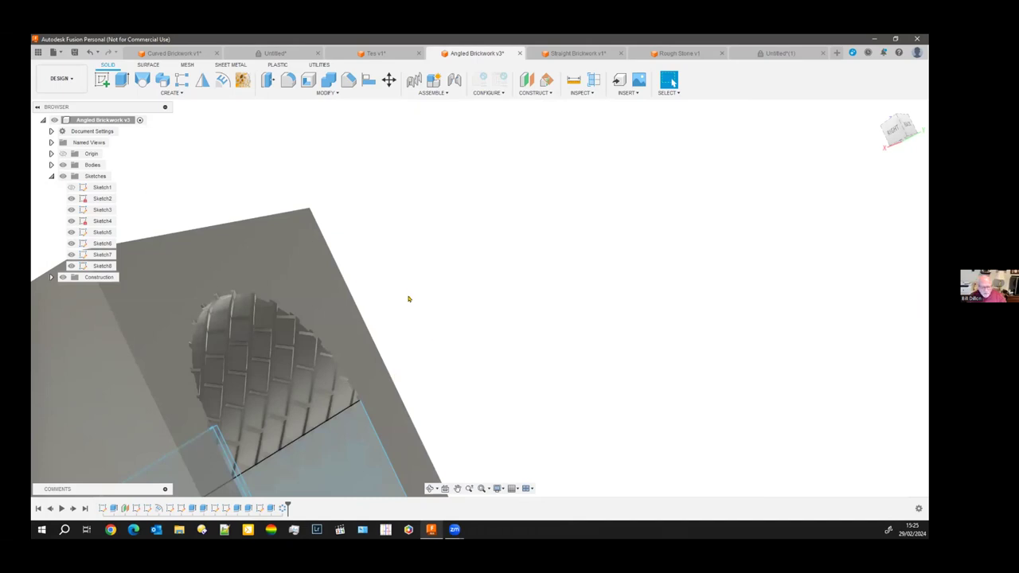
{"action": "mouse_move", "coordinate": [302, 386]}
{"action": "middle_mouse_down"}
{"action": "mouse_move", "coordinate": [406, 274]}
{"action": "mouse_move", "coordinate": [522, 291]}
{"action": "middle_mouse_up"}
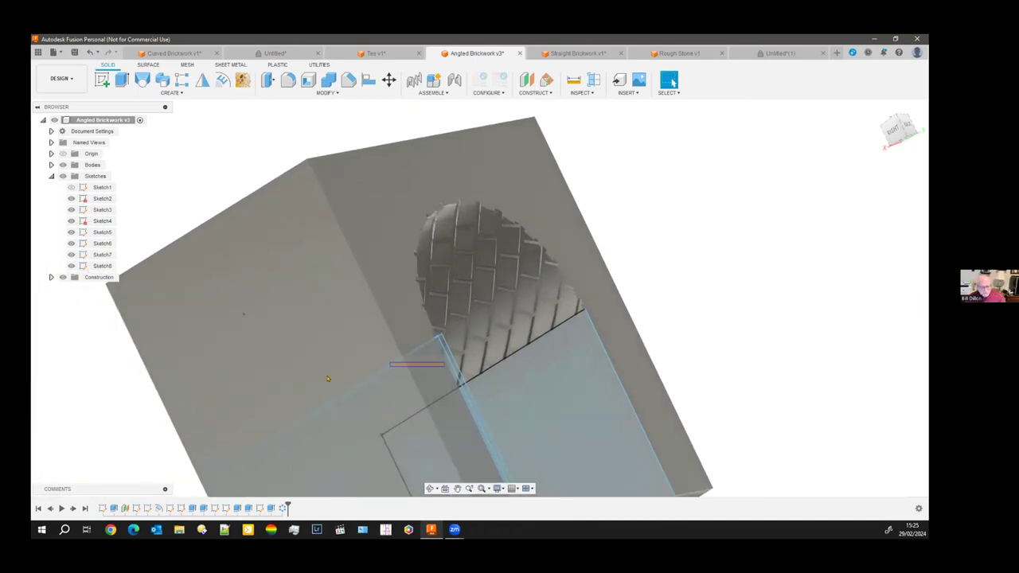
{"action": "left_click", "coordinate": [327, 378]}
{"action": "middle_click_drag", "start_coordinate": [268, 387], "coordinate": [333, 360], "text": "shift"}
{"action": "scroll", "coordinate": [334, 360], "scroll_direction": "up", "scroll_amount": 3}
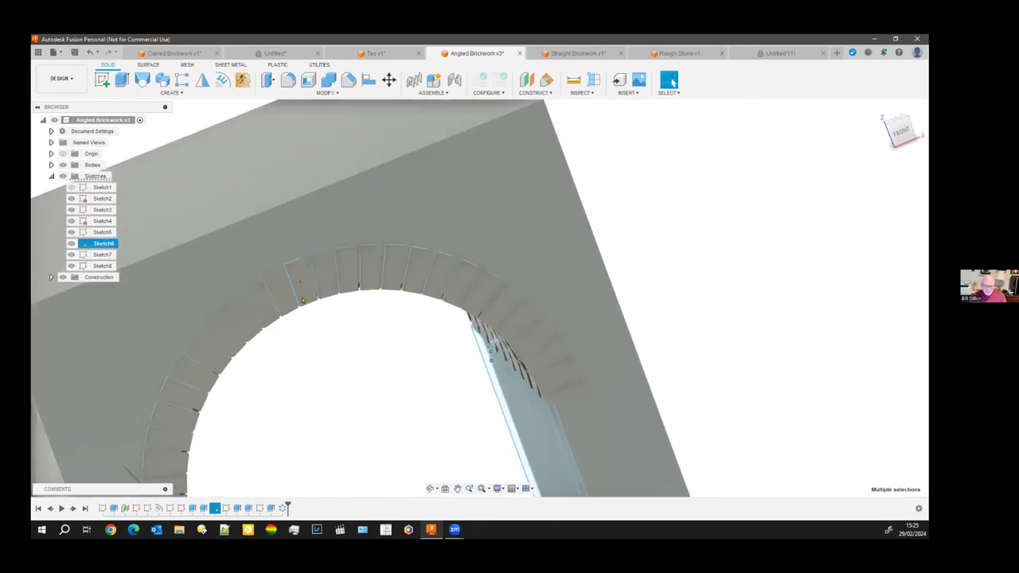
{"action": "middle_click_drag", "start_coordinate": [302, 319], "coordinate": [340, 281]}
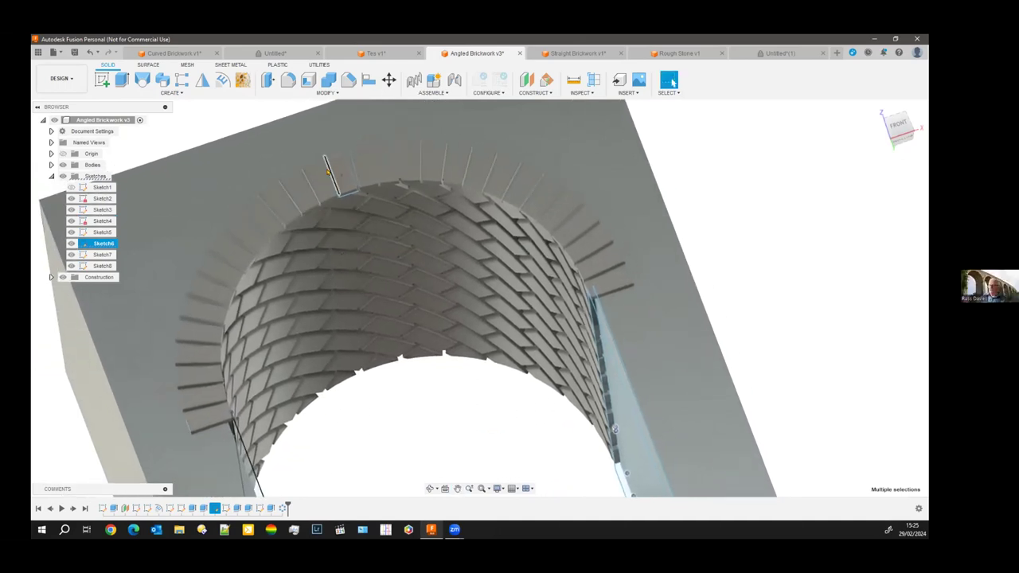
{"action": "left_click", "coordinate": [335, 184]}
Step: Edit the arch's circular brick pattern and change its quantity to 15
{"action": "right_click", "coordinate": [282, 509]}
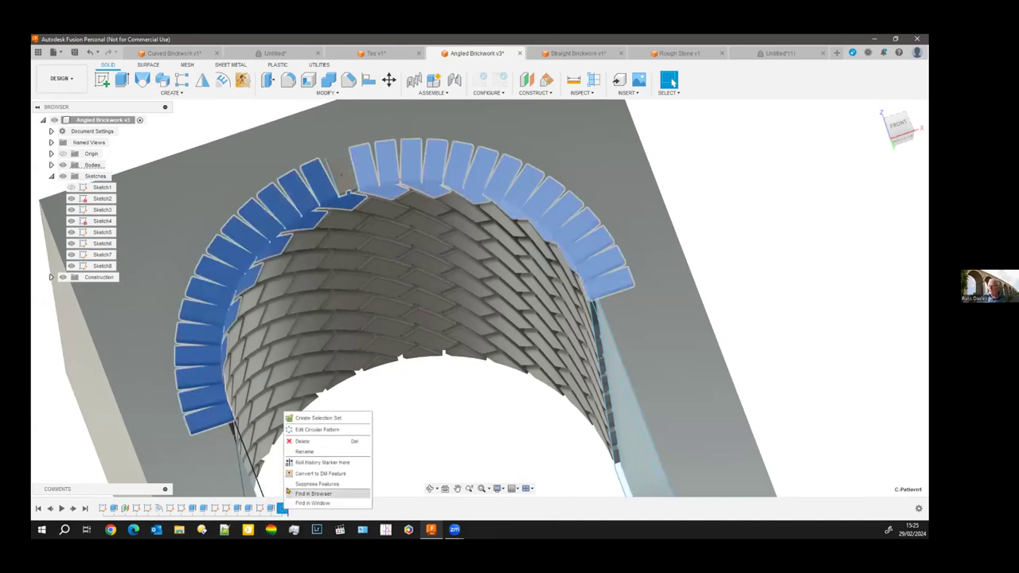
{"action": "left_click", "coordinate": [316, 429]}
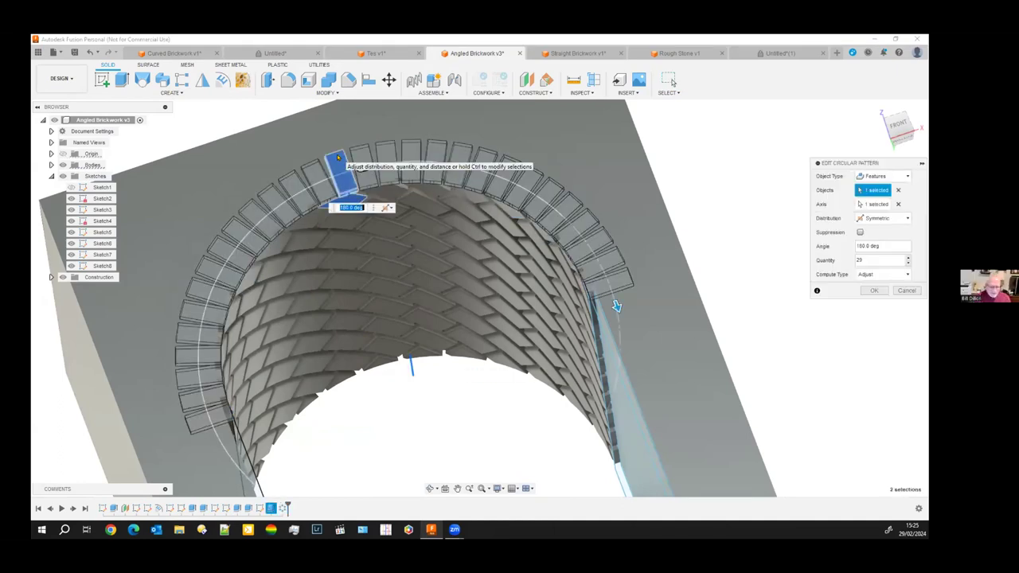
{"action": "left_click_drag", "start_coordinate": [864, 164], "coordinate": [716, 123]}
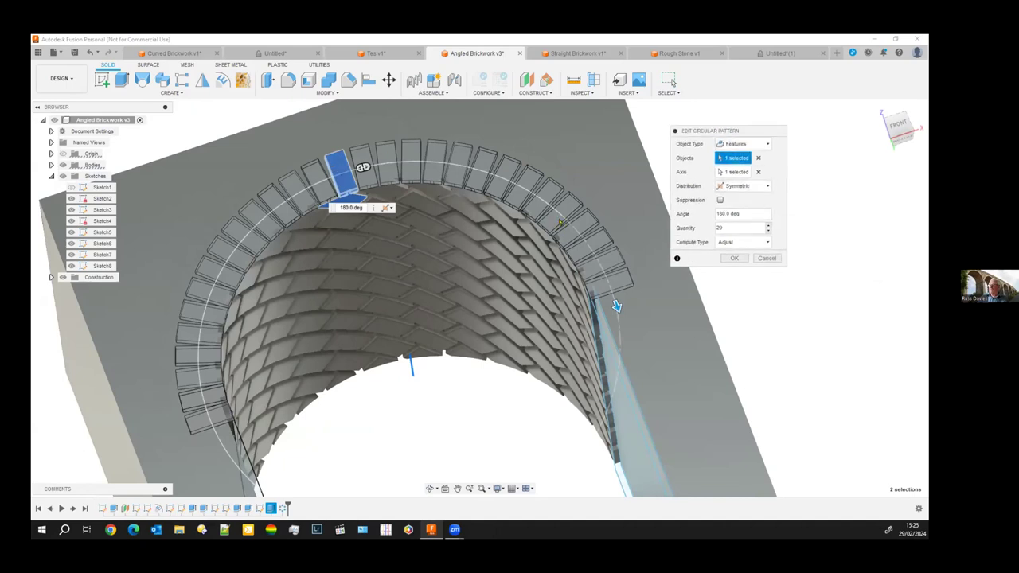
{"action": "middle_click_drag", "start_coordinate": [878, 221], "coordinate": [443, 310], "text": "shift"}
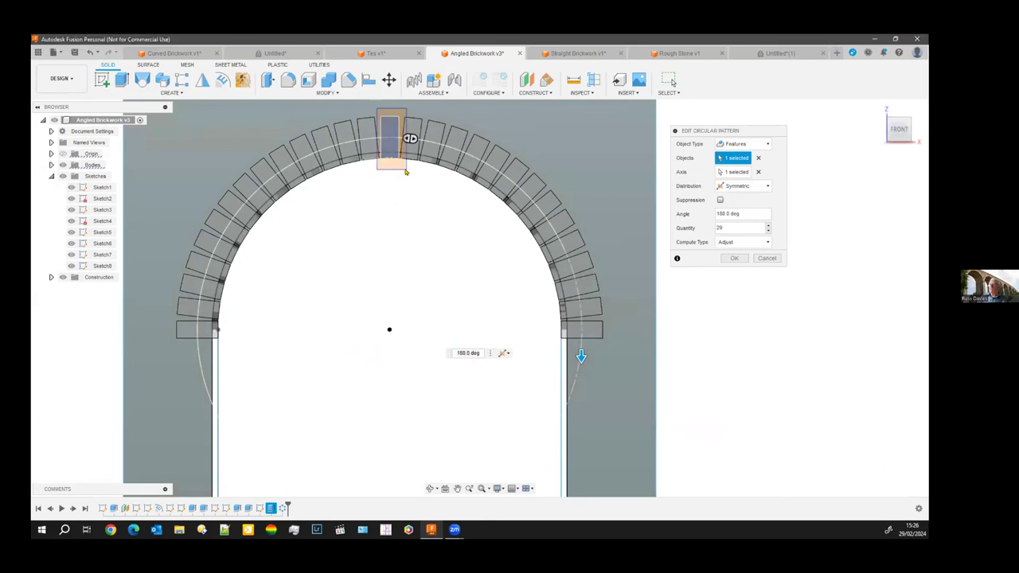
{"action": "mouse_move", "coordinate": [410, 137]}
{"action": "left_mouse_down"}
{"action": "mouse_move", "coordinate": [511, 182]}
{"action": "mouse_move", "coordinate": [444, 136]}
{"action": "mouse_move", "coordinate": [399, 137]}
{"action": "mouse_move", "coordinate": [410, 138]}
{"action": "left_mouse_up"}
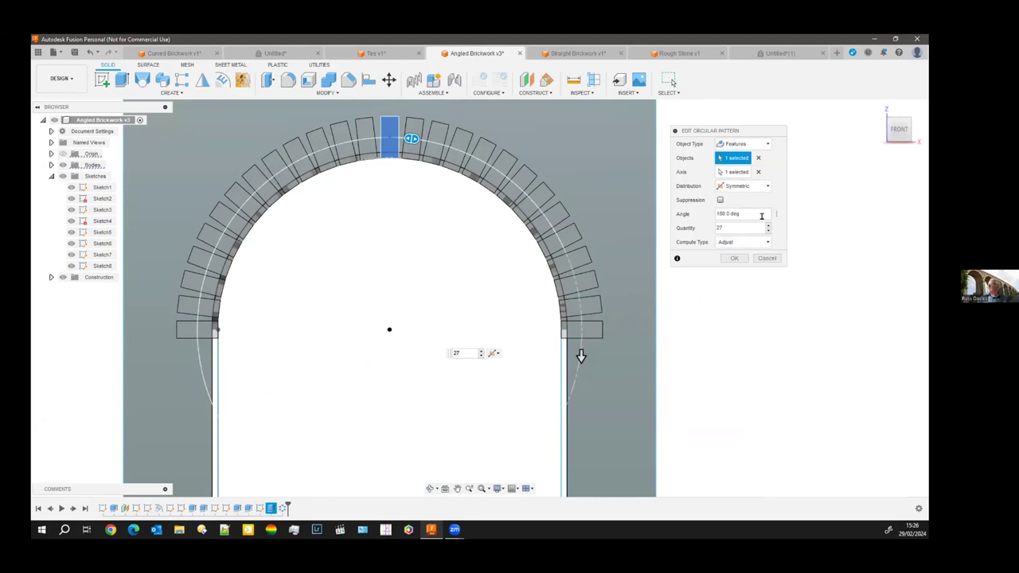
{"action": "left_click_drag", "start_coordinate": [757, 229], "coordinate": [666, 230]}
{"action": "type", "text": "15"}
{"action": "left_click", "coordinate": [734, 258]}
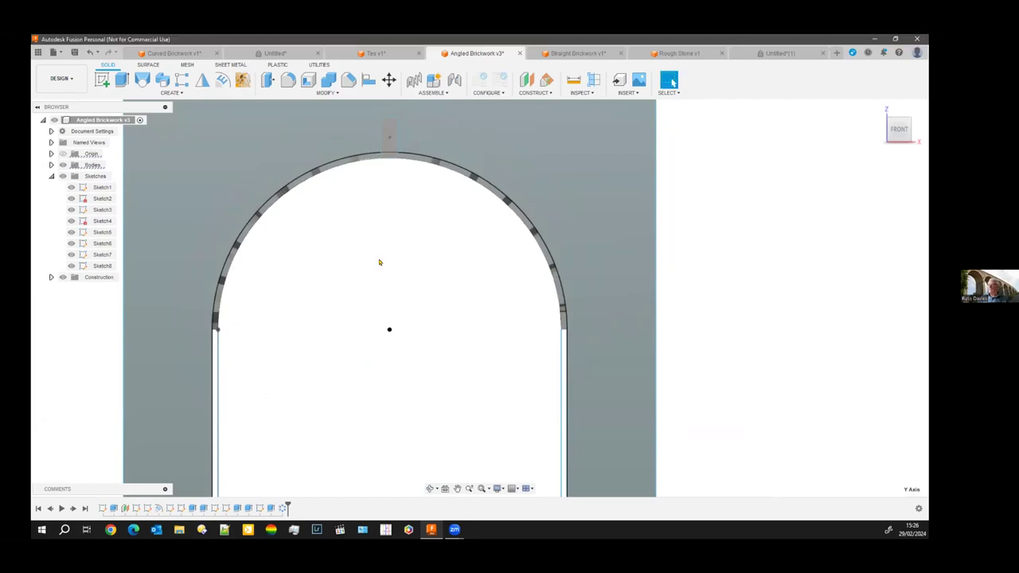
Step: Circular-pattern the crown block 7 times around the arch's vertical centre axis
{"action": "left_click", "coordinate": [388, 137]}
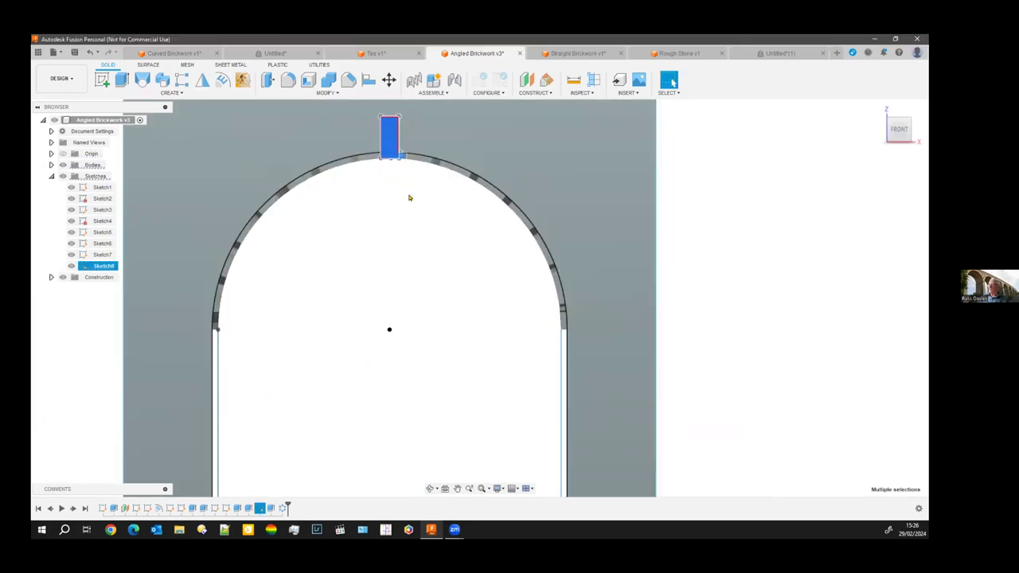
{"action": "left_click", "coordinate": [183, 80]}
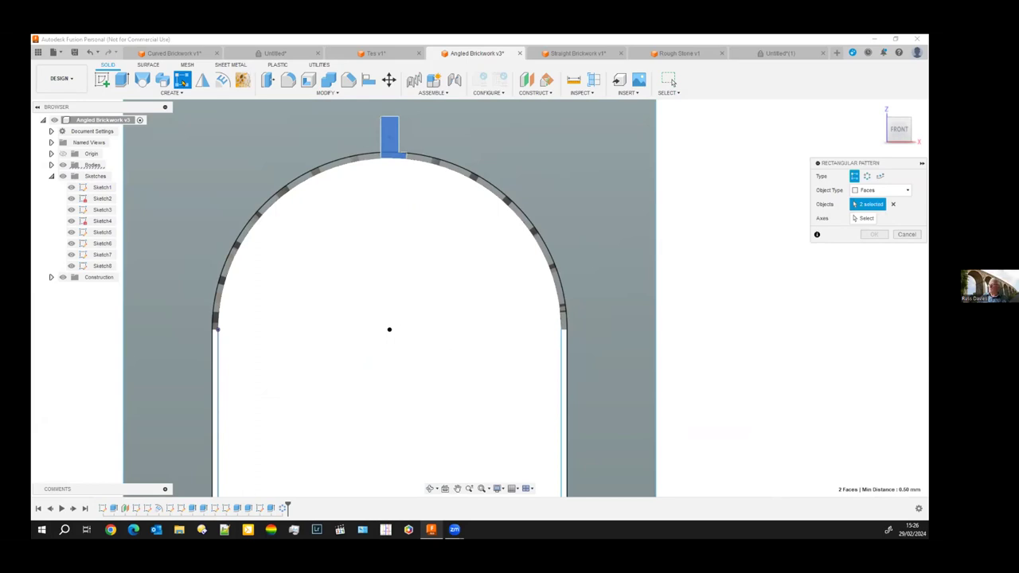
{"action": "left_click", "coordinate": [866, 176]}
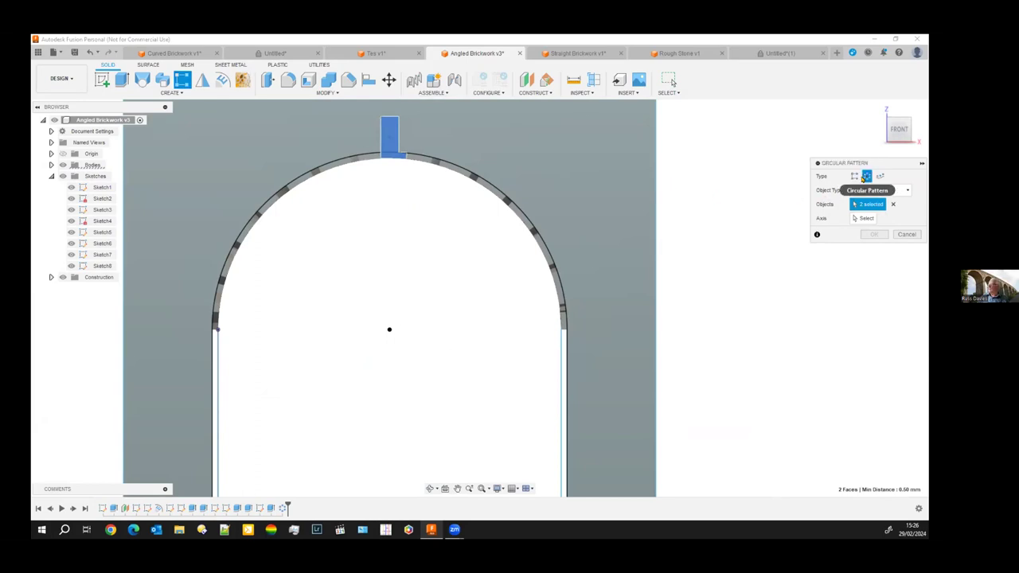
{"action": "left_click_drag", "start_coordinate": [887, 165], "coordinate": [790, 128]}
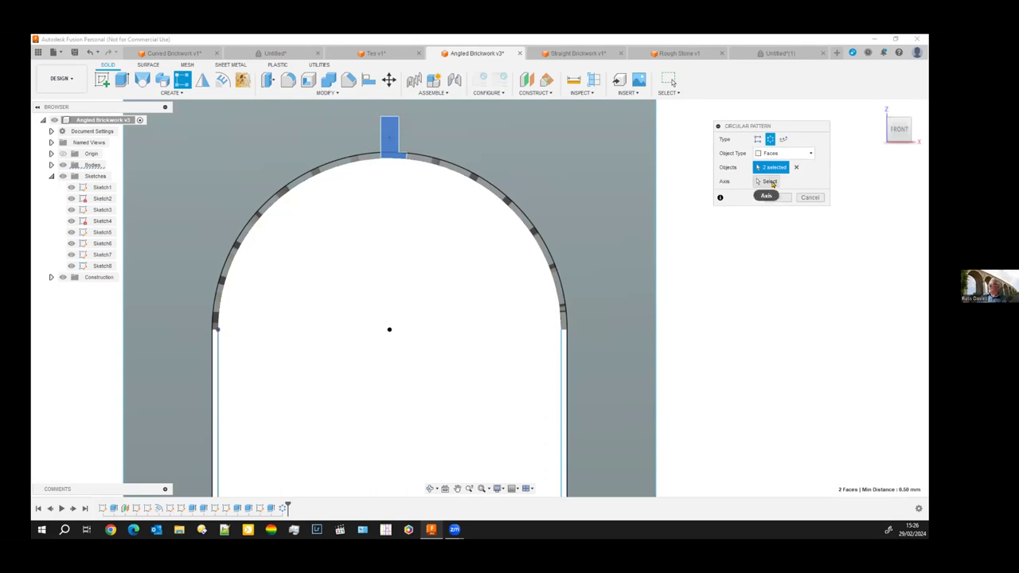
{"action": "left_click", "coordinate": [768, 182]}
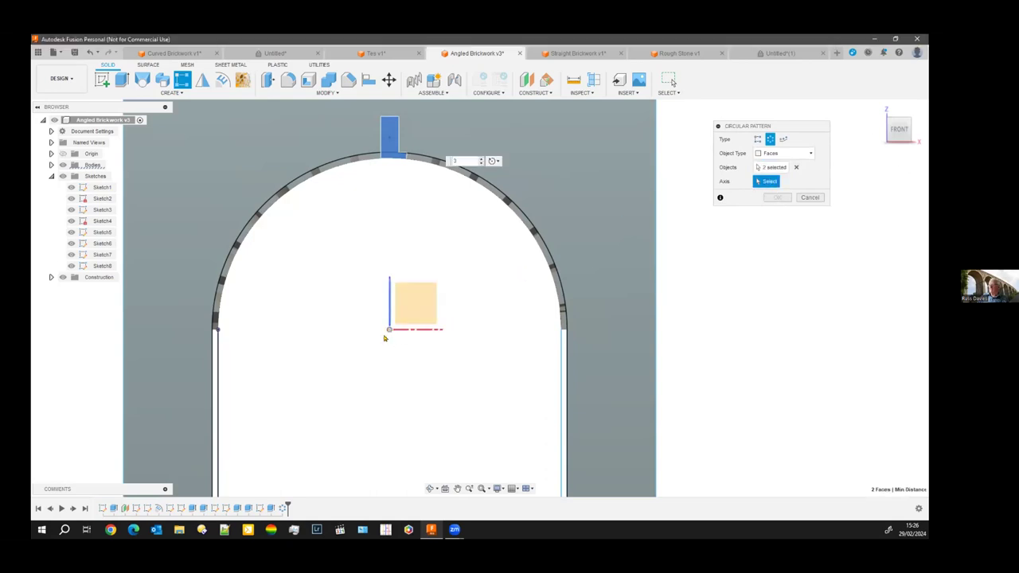
{"action": "left_click", "coordinate": [390, 326]}
{"action": "middle_click_drag", "start_coordinate": [373, 387], "coordinate": [348, 334], "text": "shift"}
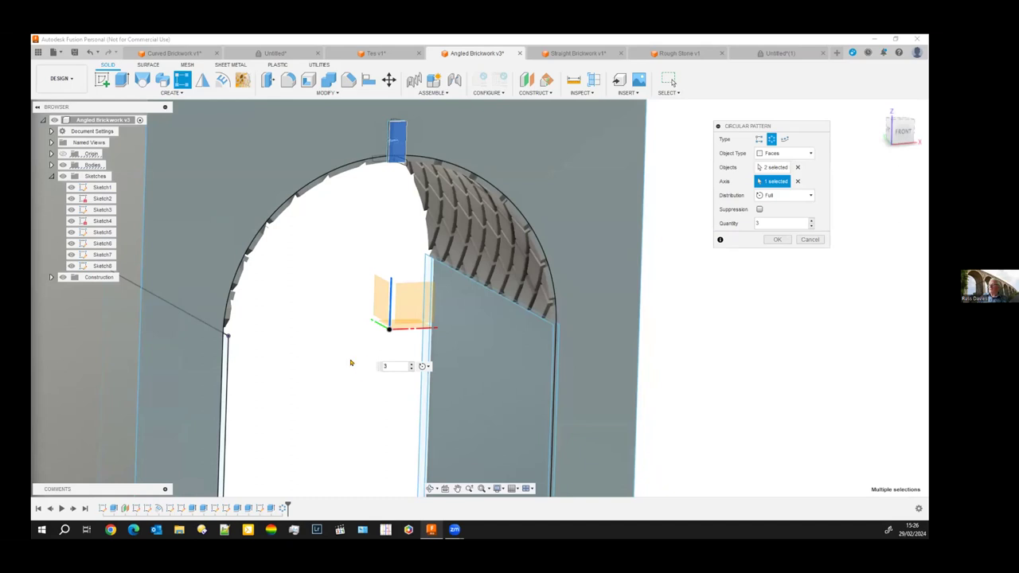
{"action": "middle_click_drag", "start_coordinate": [345, 357], "coordinate": [321, 355], "text": "shift"}
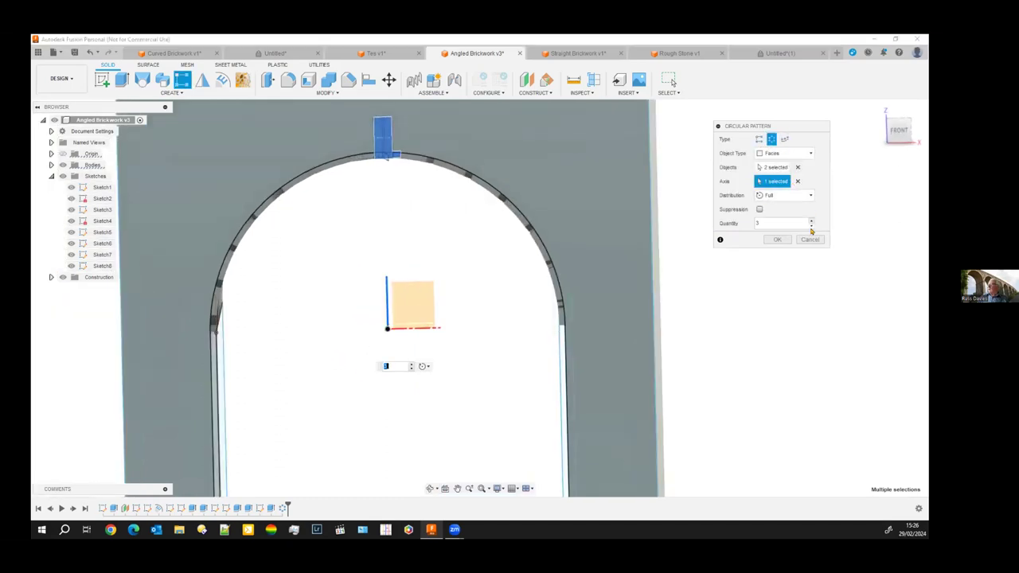
{"action": "type", "text": "7"}
{"action": "key", "text": "Return"}
{"action": "scroll", "coordinate": [379, 371], "scroll_direction": "down", "scroll_amount": 3}
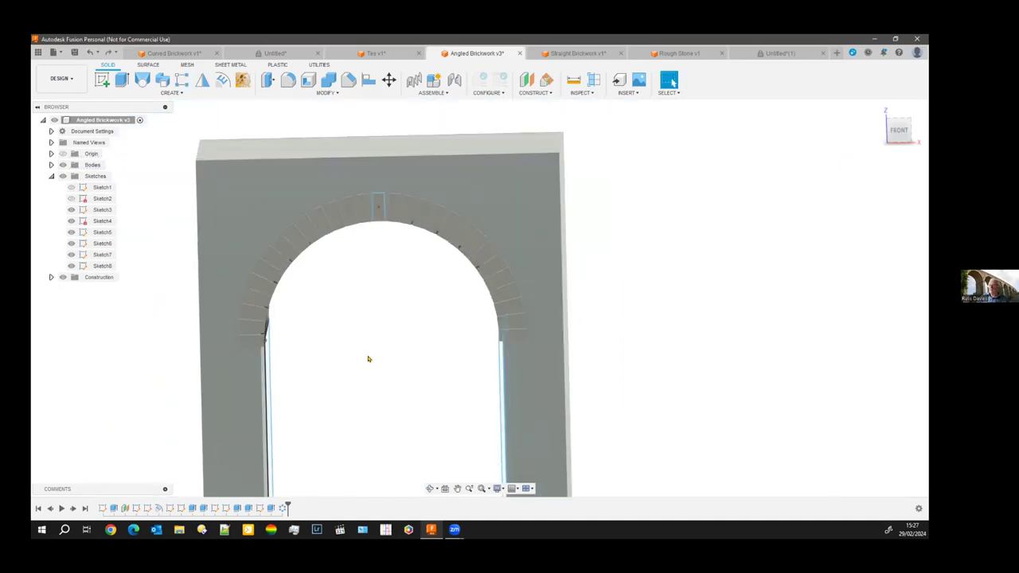
Step: Start a circular pattern on the arch and cancel it without changes
{"action": "middle_click_drag", "start_coordinate": [369, 357], "coordinate": [368, 306], "text": "shift"}
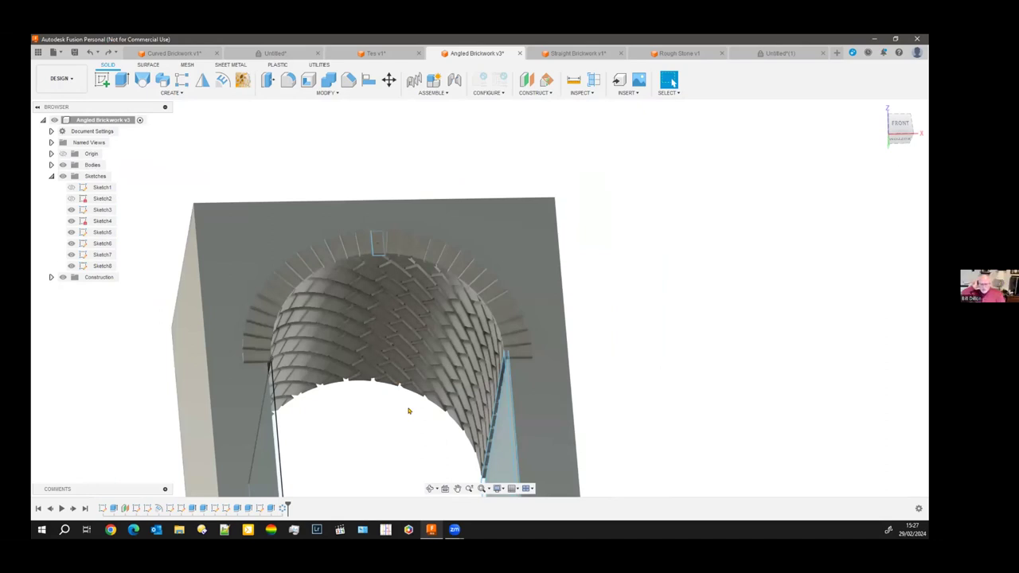
{"action": "left_click", "coordinate": [183, 80]}
{"action": "left_click", "coordinate": [769, 140]}
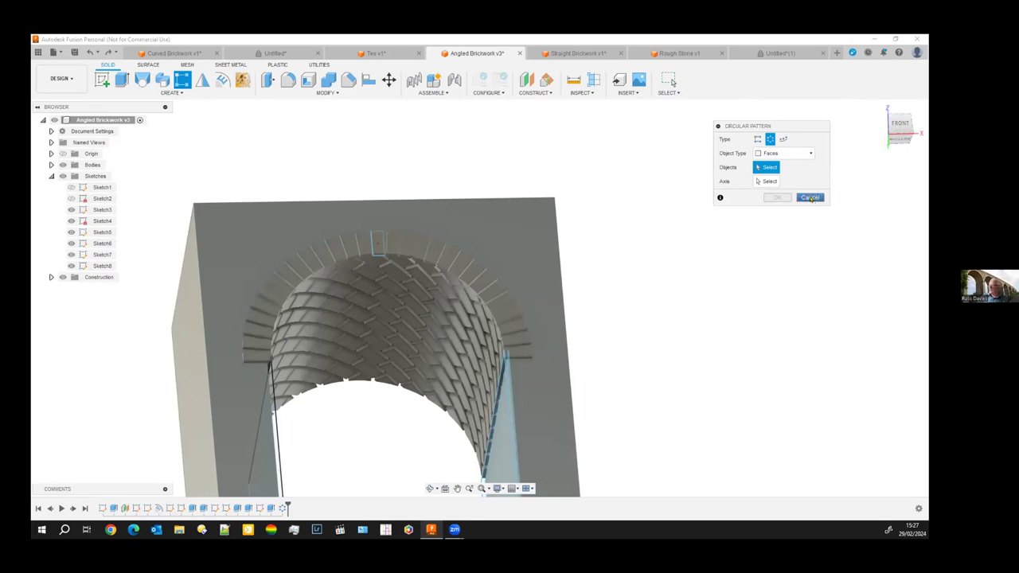
{"action": "left_click", "coordinate": [809, 198]}
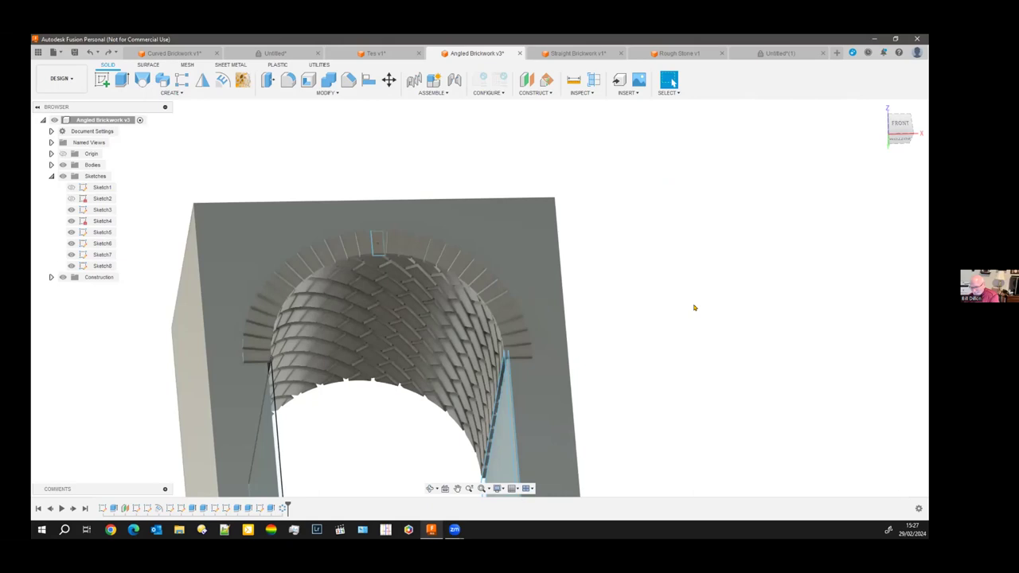
Step: Orbit to view the arch's inner walls and top, then switch to the Untitled document
{"action": "scroll", "coordinate": [698, 332], "scroll_direction": "down", "scroll_amount": 2}
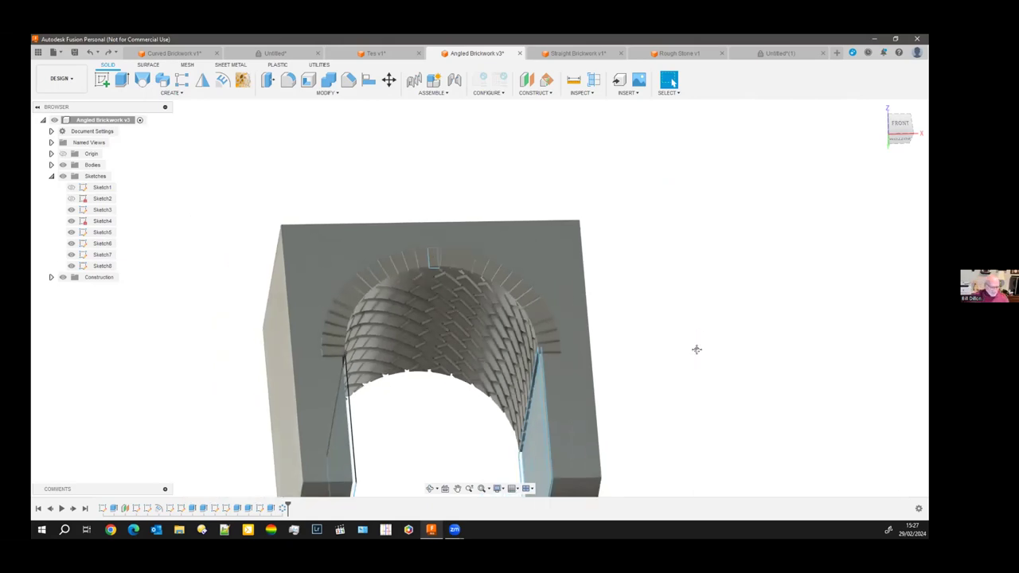
{"action": "middle_click_drag", "start_coordinate": [696, 349], "coordinate": [658, 289], "text": "shift"}
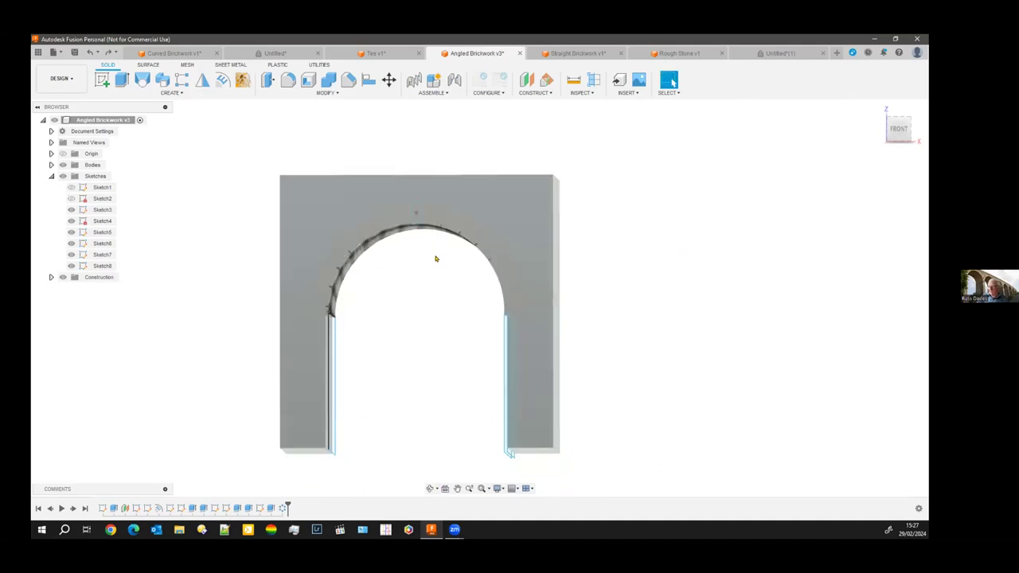
{"action": "middle_click_drag", "start_coordinate": [425, 134], "coordinate": [426, 140], "text": "shift"}
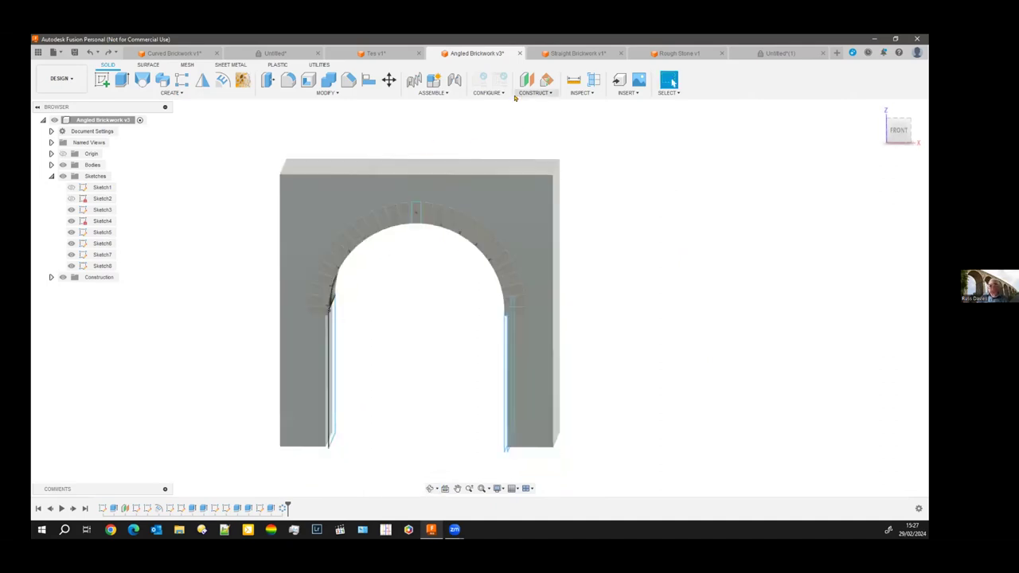
{"action": "left_click", "coordinate": [287, 53]}
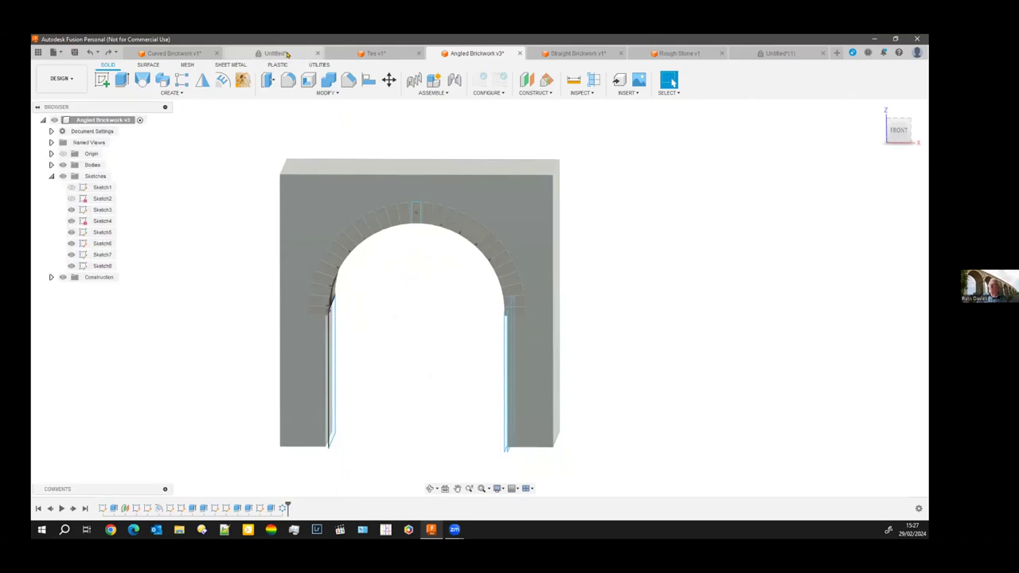
{"action": "left_click", "coordinate": [359, 53]}
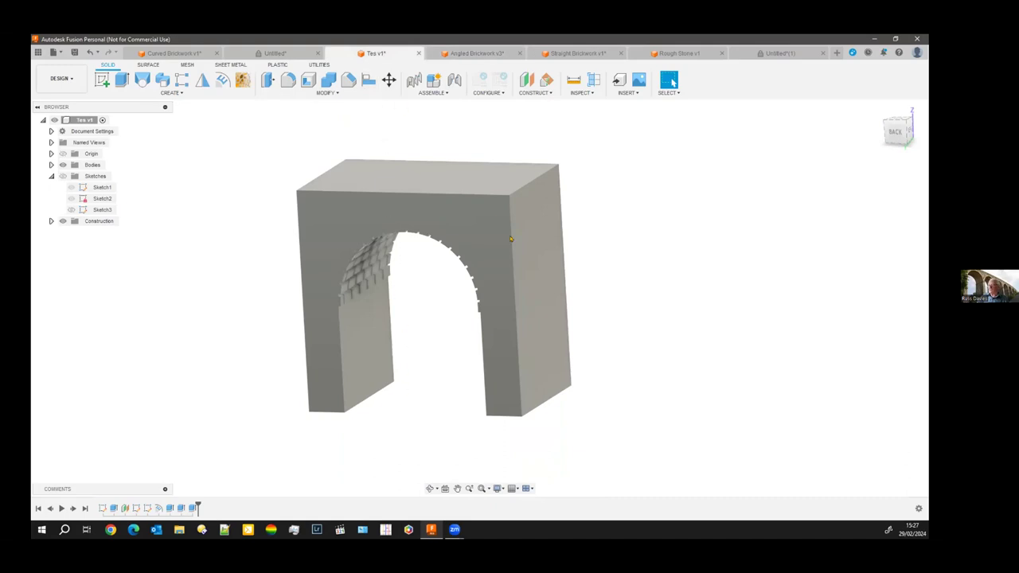
{"action": "left_click", "coordinate": [765, 55]}
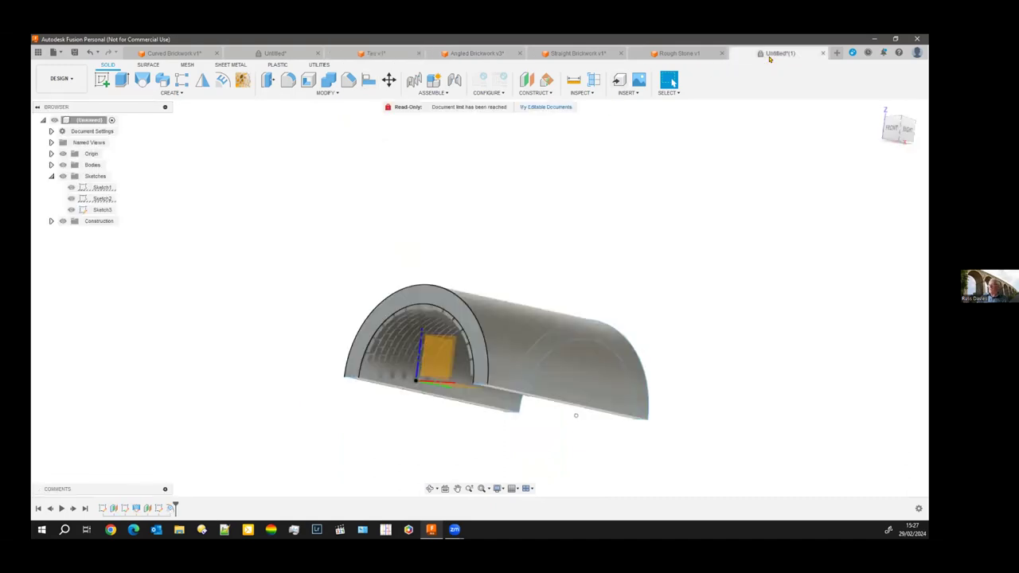
{"action": "middle_click_drag", "start_coordinate": [705, 197], "coordinate": [363, 382], "text": "shift"}
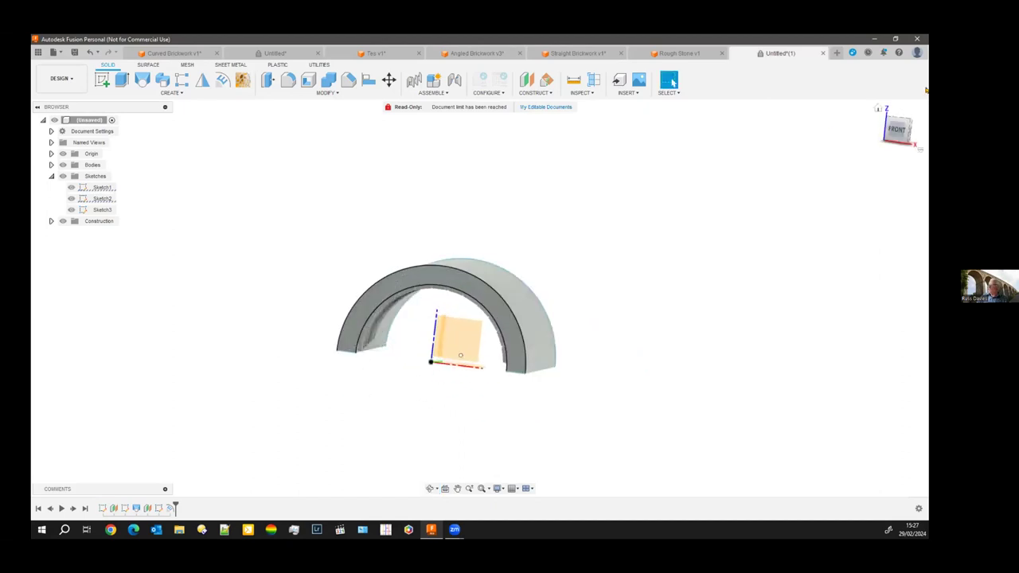
{"action": "left_click", "coordinate": [894, 130]}
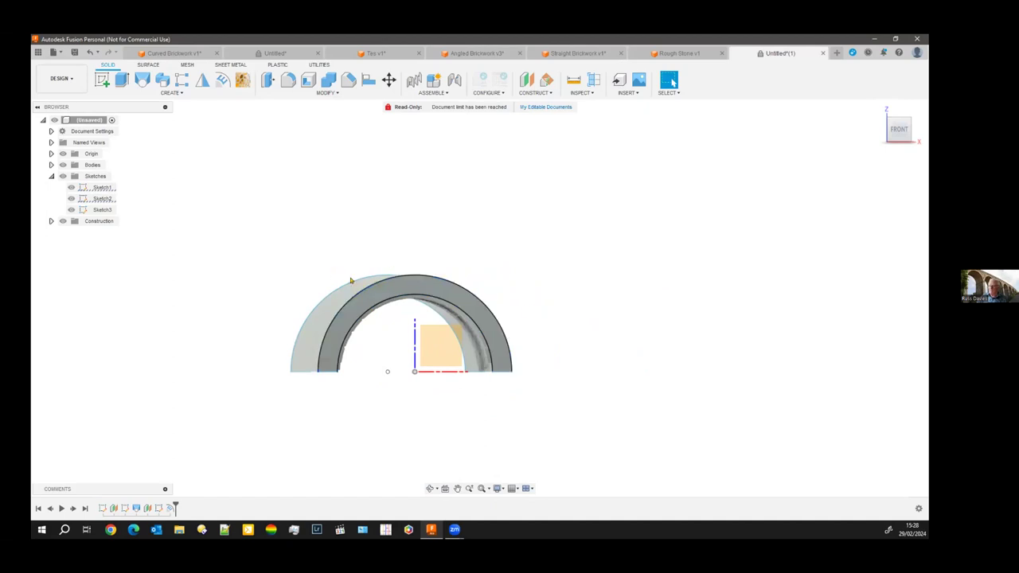
{"action": "mouse_move", "coordinate": [595, 333]}
{"action": "middle_mouse_down", "text": "shift"}
{"action": "mouse_move", "coordinate": [621, 287]}
{"action": "mouse_move", "coordinate": [640, 321]}
{"action": "mouse_move", "coordinate": [603, 168]}
{"action": "mouse_move", "coordinate": [615, 123]}
{"action": "mouse_move", "coordinate": [440, 213]}
{"action": "middle_mouse_up", "text": "shift"}
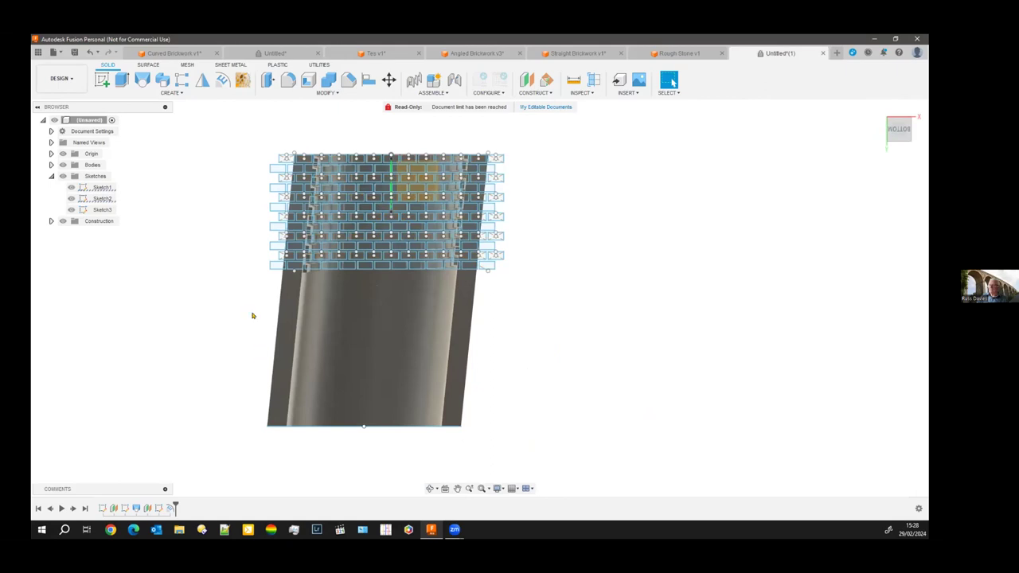
{"action": "mouse_move", "coordinate": [391, 222]}
{"action": "middle_mouse_down", "text": "shift"}
{"action": "mouse_move", "coordinate": [539, 225]}
{"action": "mouse_move", "coordinate": [350, 124]}
{"action": "middle_mouse_up", "text": "shift"}
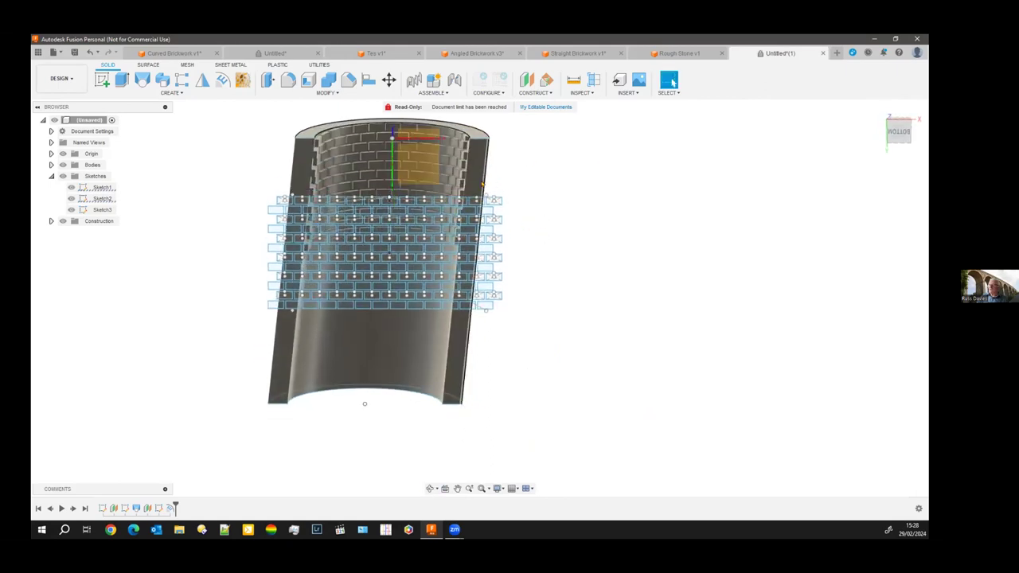
{"action": "scroll", "coordinate": [350, 121], "scroll_direction": "up", "scroll_amount": 10}
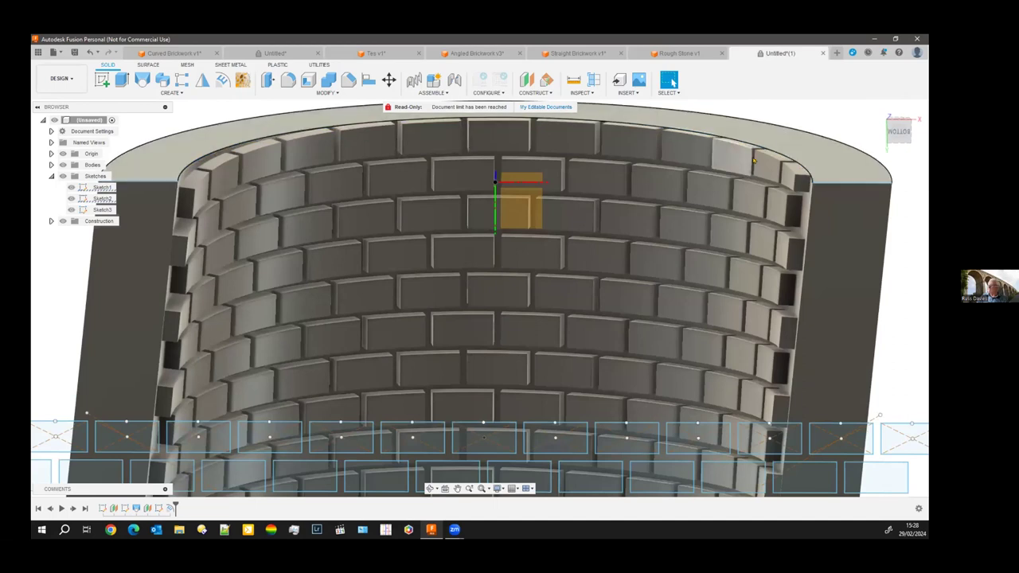
{"action": "scroll", "coordinate": [521, 331], "scroll_direction": "down", "scroll_amount": 4}
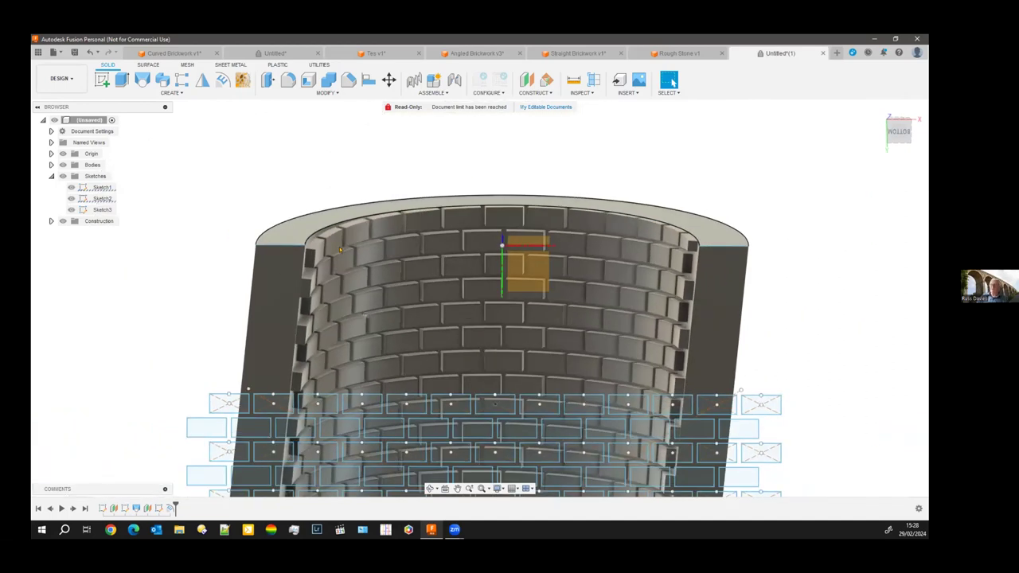
{"action": "left_click", "coordinate": [279, 53]}
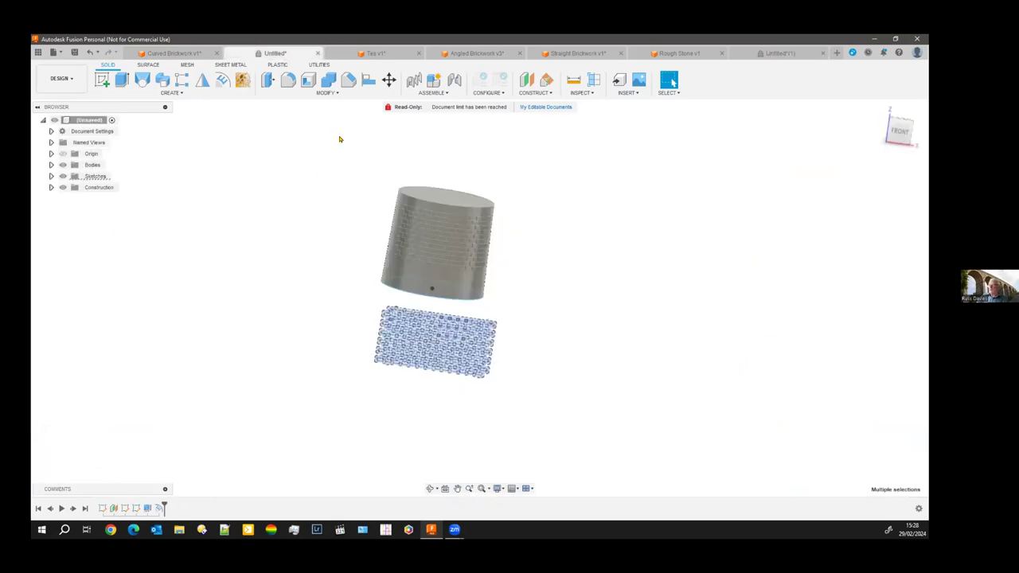
Step: Orbit and pan the brick cylinder to a front view, then leave the Pan tool
{"action": "scroll", "coordinate": [496, 296], "scroll_direction": "up", "scroll_amount": 3}
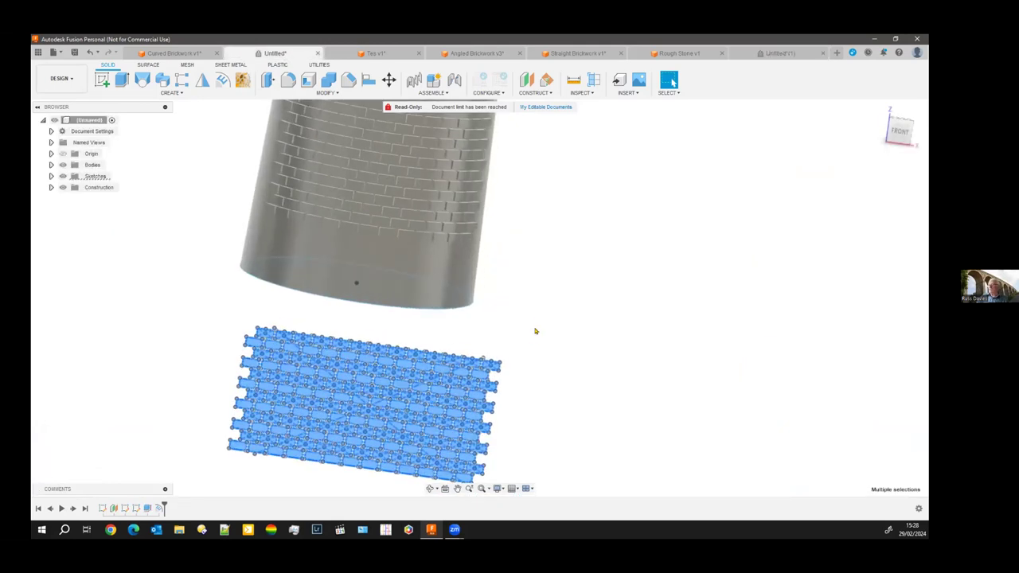
{"action": "mouse_move", "coordinate": [538, 339]}
{"action": "middle_mouse_down", "text": "shift"}
{"action": "mouse_move", "coordinate": [525, 335]}
{"action": "mouse_move", "coordinate": [537, 321]}
{"action": "mouse_move", "coordinate": [482, 396]}
{"action": "middle_mouse_up", "text": "shift"}
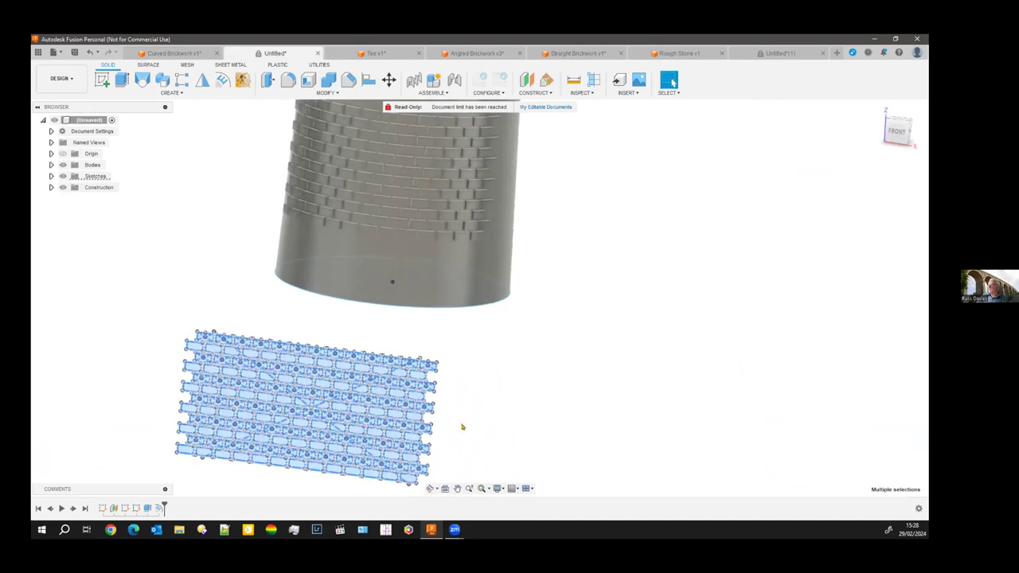
{"action": "middle_click_drag", "start_coordinate": [566, 191], "coordinate": [826, 132], "text": "shift"}
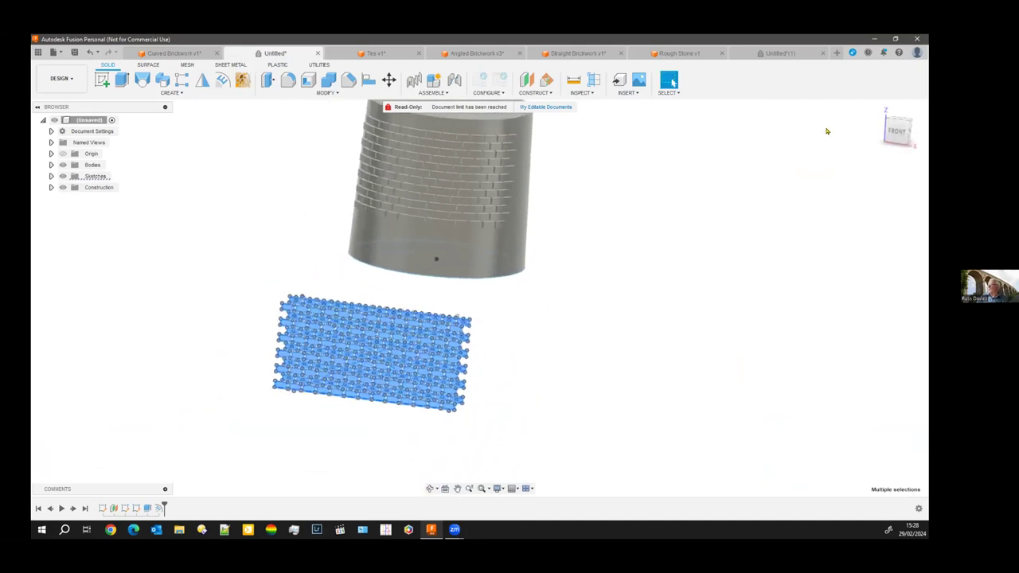
{"action": "left_click", "coordinate": [898, 128]}
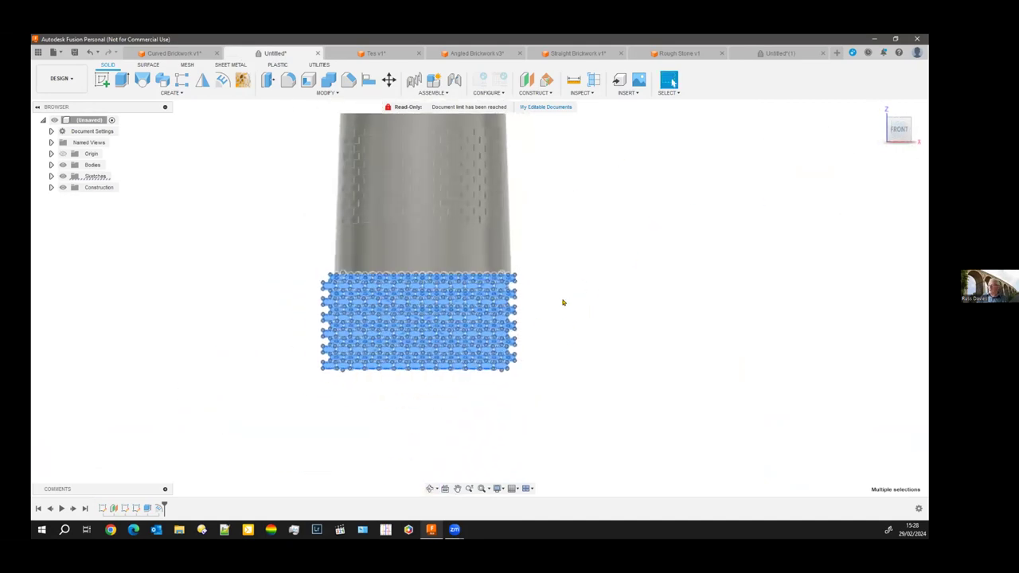
{"action": "left_click_drag", "start_coordinate": [581, 303], "coordinate": [571, 320]}
{"action": "key", "text": "Escape"}
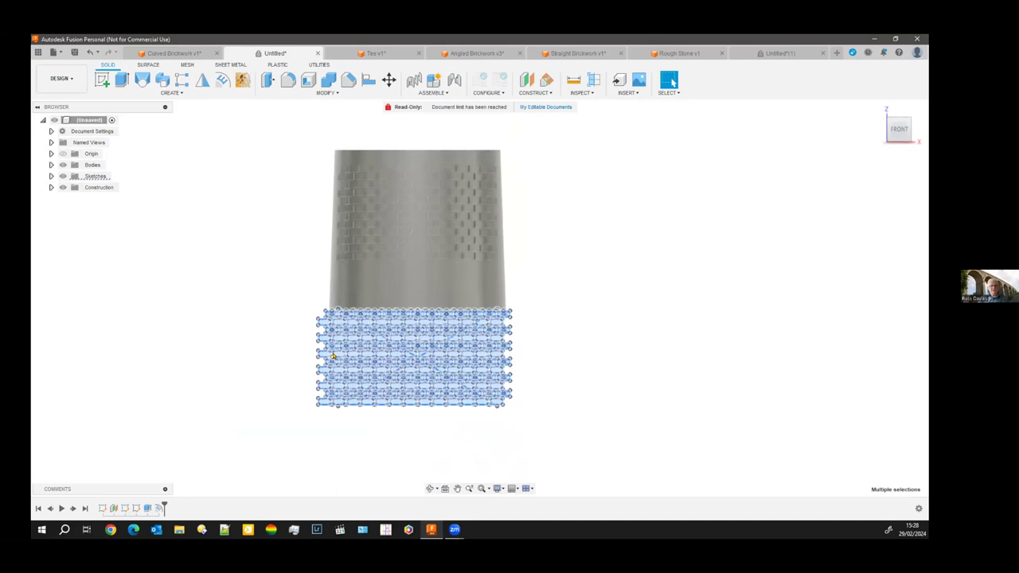
Step: Zoom in and out on the cylinder, then switch to the Untitled(1) document
{"action": "scroll", "coordinate": [423, 133], "scroll_direction": "up", "scroll_amount": 5}
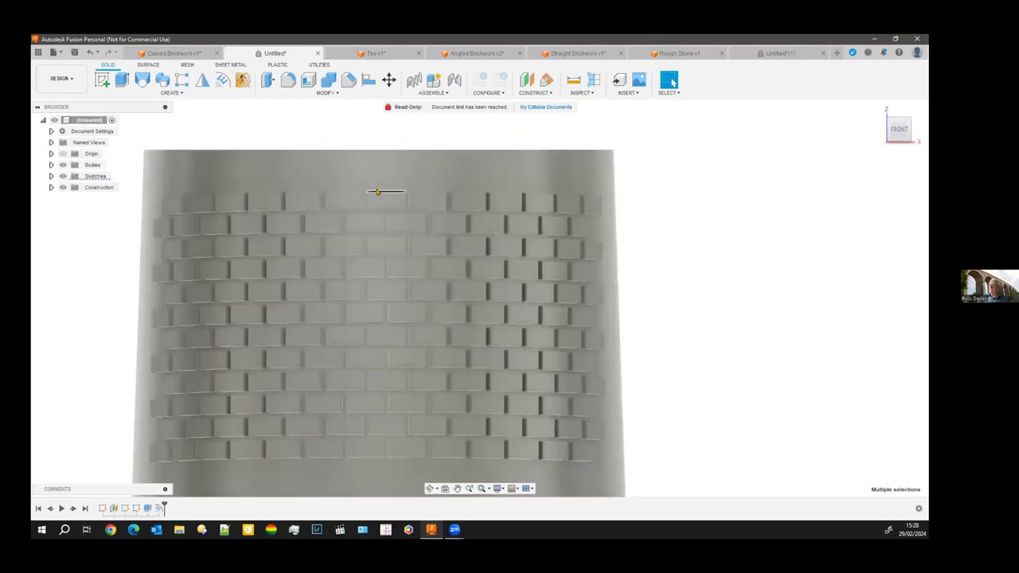
{"action": "scroll", "coordinate": [378, 192], "scroll_direction": "up", "scroll_amount": 2}
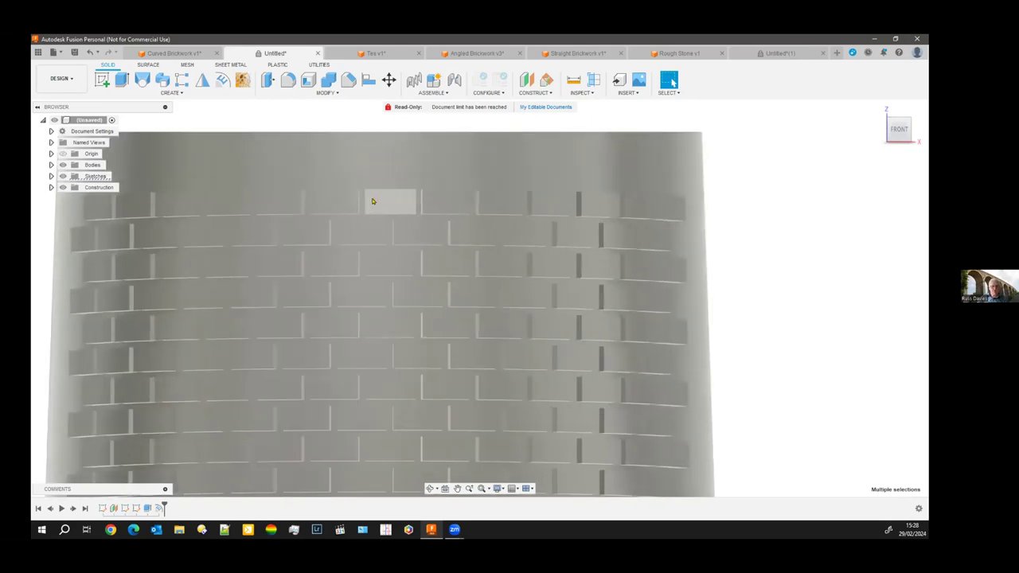
{"action": "scroll", "coordinate": [374, 203], "scroll_direction": "down", "scroll_amount": 6}
{"action": "scroll", "coordinate": [367, 217], "scroll_direction": "down", "scroll_amount": 3}
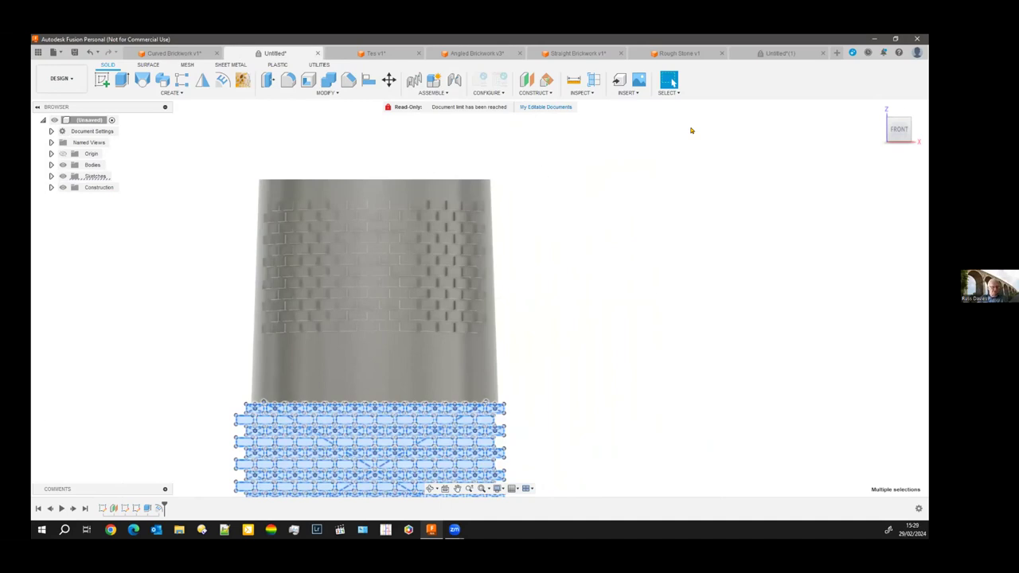
{"action": "left_click", "coordinate": [780, 52]}
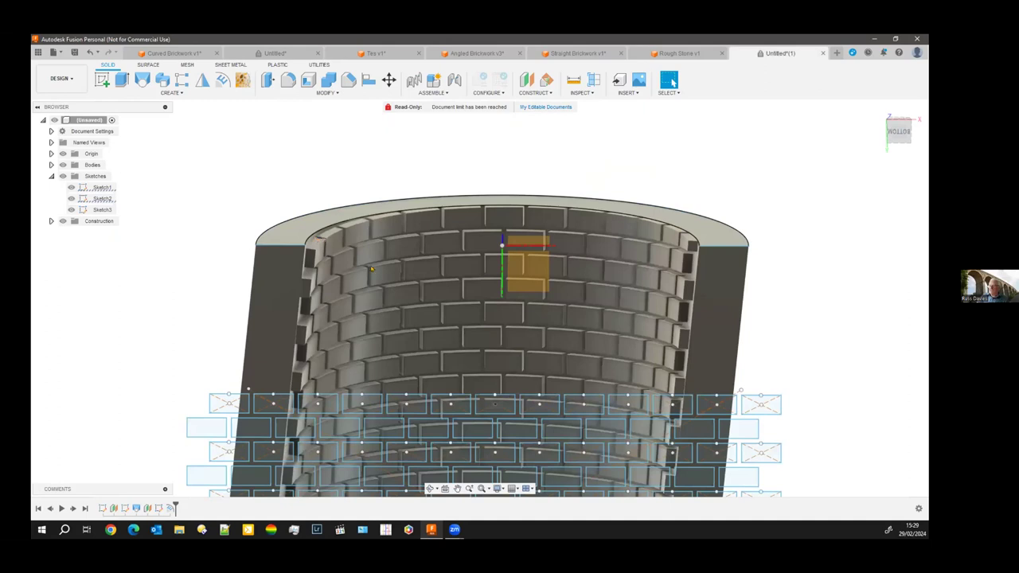
Step: Pan and zoom the curved brick wall, then return to the Untitled* tapered cylinder document
{"action": "middle_click_drag", "start_coordinate": [371, 322], "coordinate": [342, 234]}
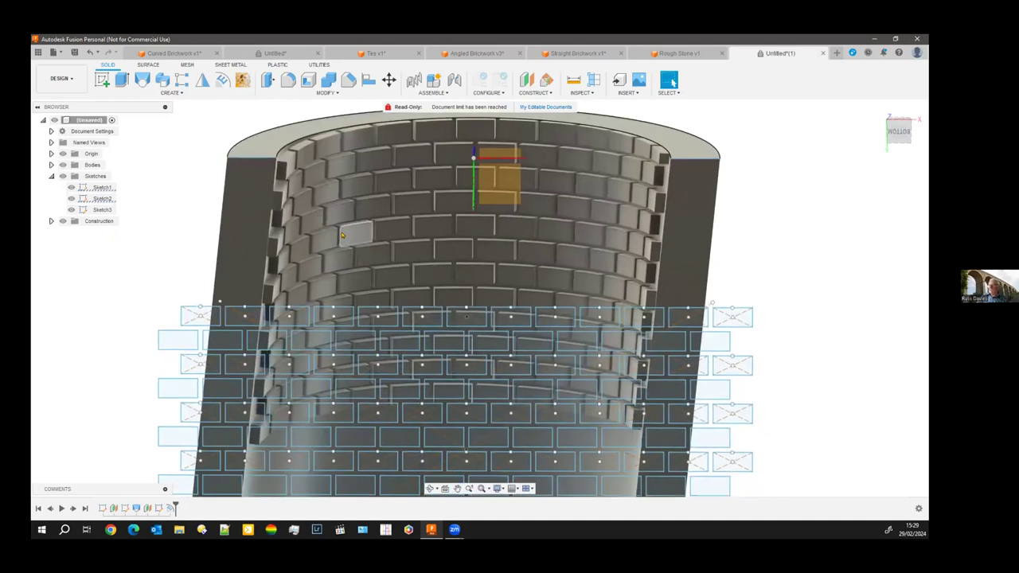
{"action": "scroll", "coordinate": [342, 235], "scroll_direction": "down", "scroll_amount": 5}
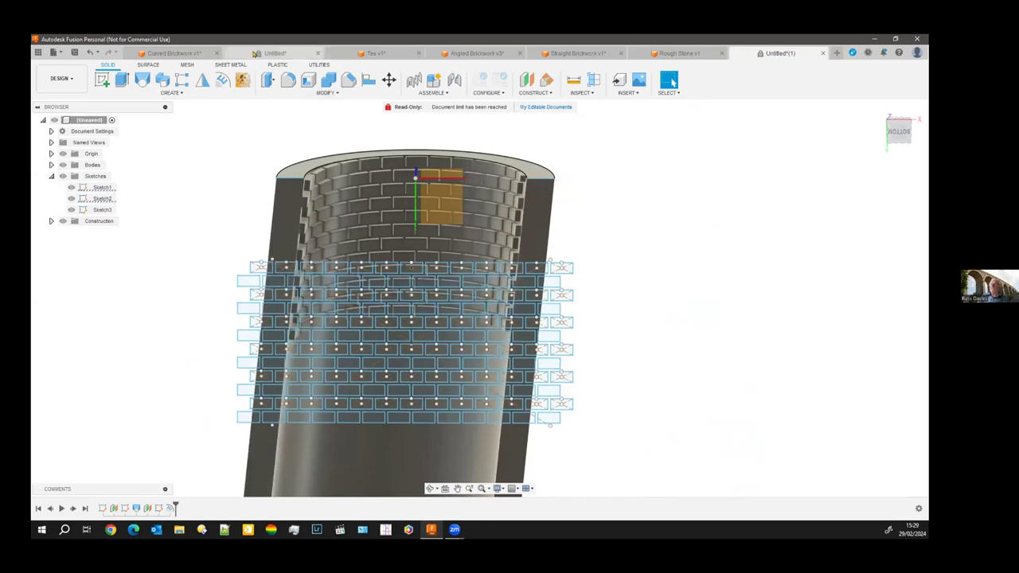
{"action": "left_click", "coordinate": [258, 54]}
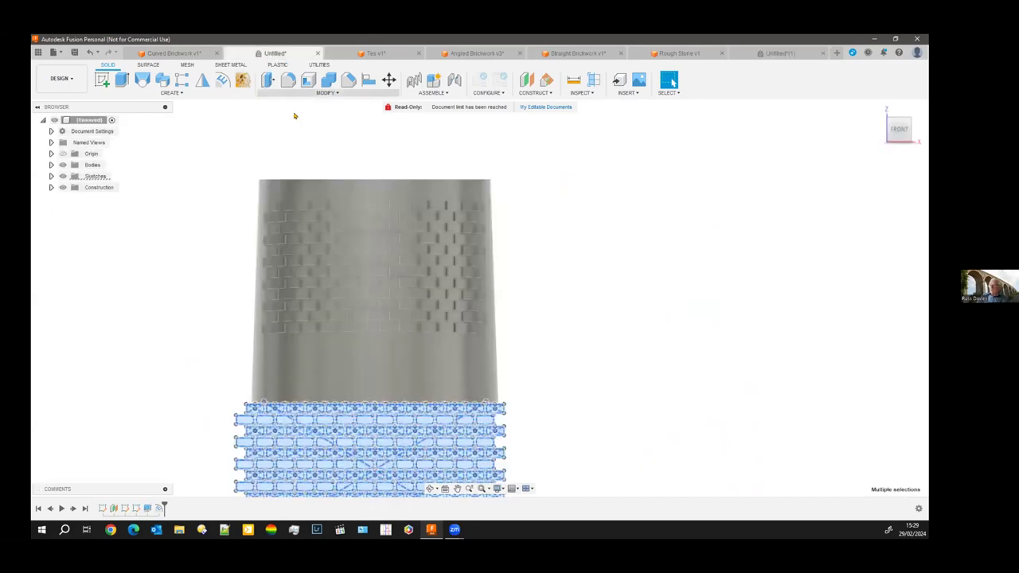
Step: Switch to the Tes v1 arch, inspect its brick-lined underside, then view it from the top
{"action": "left_click", "coordinate": [370, 53]}
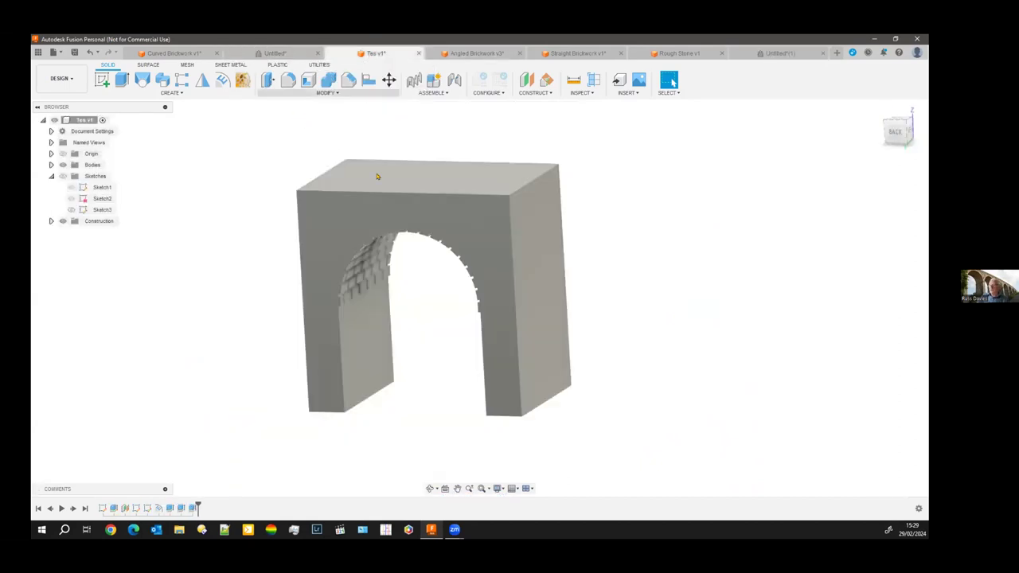
{"action": "middle_click_drag", "start_coordinate": [353, 420], "coordinate": [380, 405]}
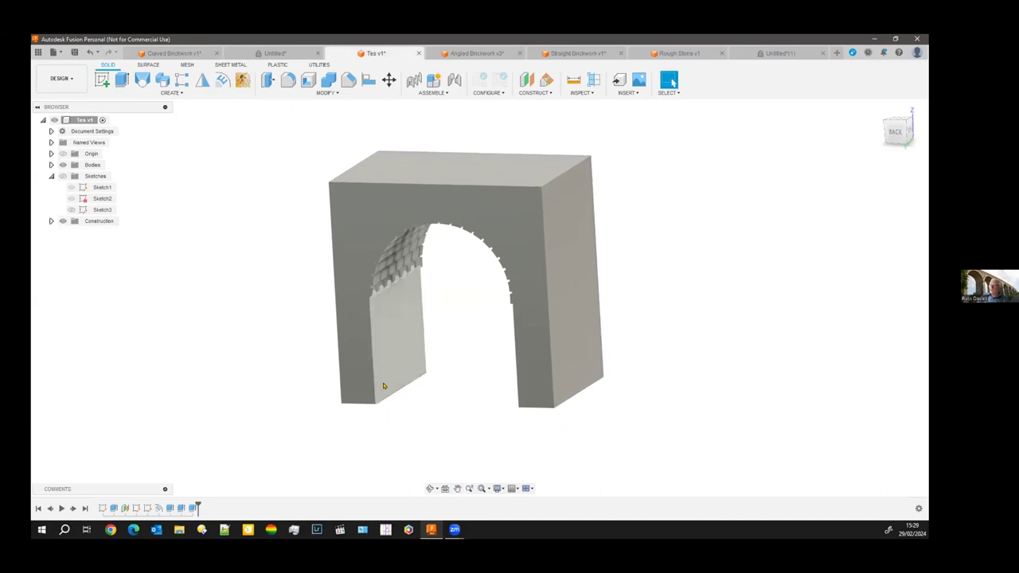
{"action": "scroll", "coordinate": [390, 364], "scroll_direction": "up", "scroll_amount": 5}
{"action": "middle_click_drag", "start_coordinate": [455, 331], "coordinate": [362, 333], "text": "shift"}
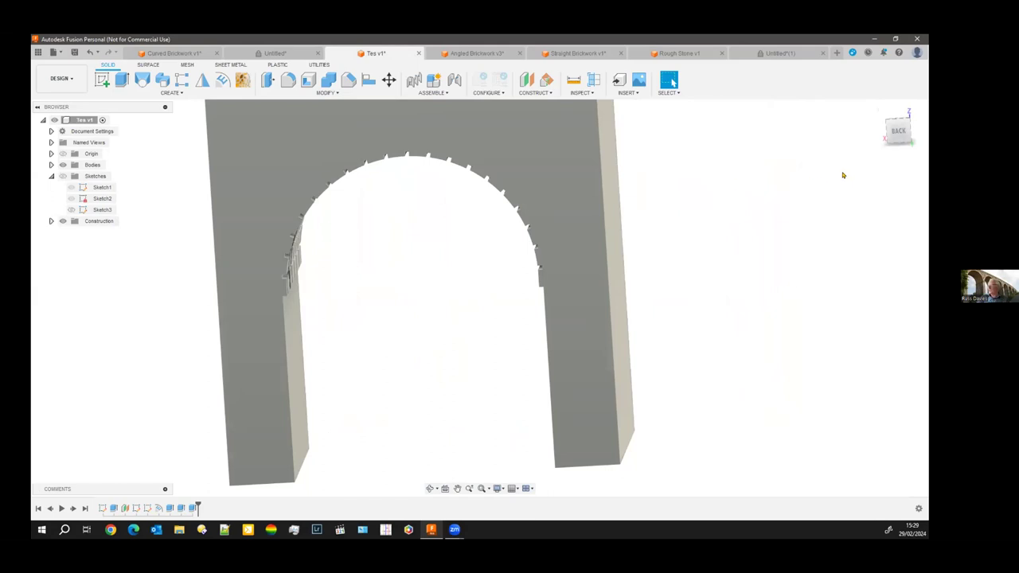
{"action": "mouse_move", "coordinate": [451, 361]}
{"action": "middle_mouse_down", "text": "shift"}
{"action": "mouse_move", "coordinate": [469, 313]}
{"action": "mouse_move", "coordinate": [461, 346]}
{"action": "middle_mouse_up", "text": "shift"}
{"action": "scroll", "coordinate": [810, 220], "scroll_direction": "up", "scroll_amount": 3}
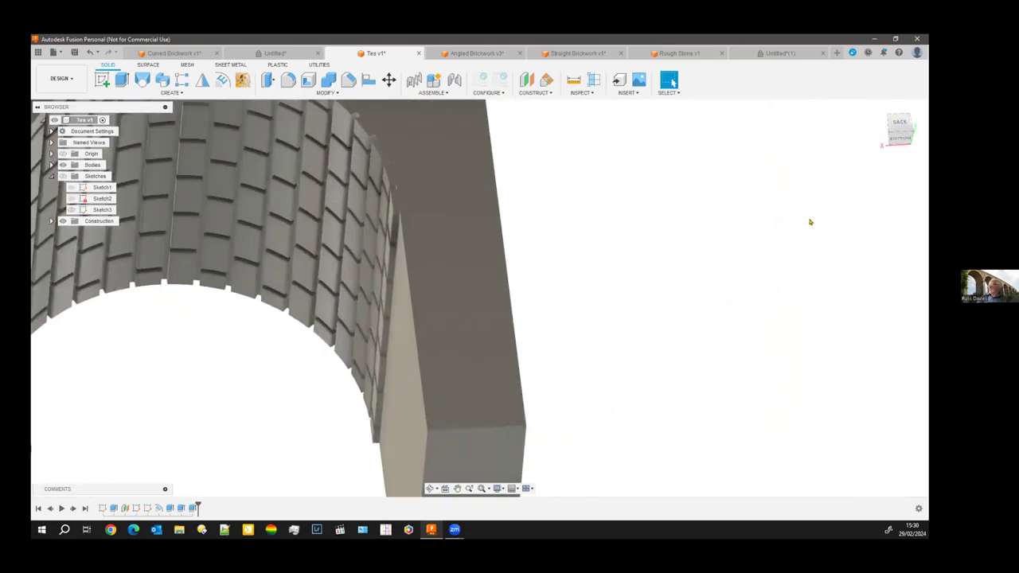
{"action": "scroll", "coordinate": [819, 230], "scroll_direction": "down", "scroll_amount": 6}
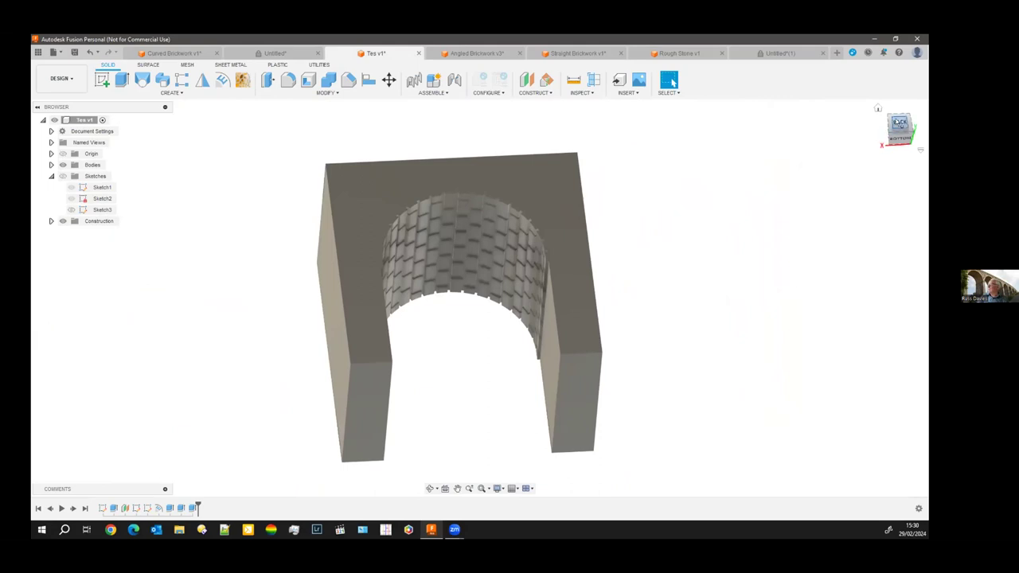
{"action": "left_click", "coordinate": [900, 124]}
{"action": "left_click", "coordinate": [904, 119]}
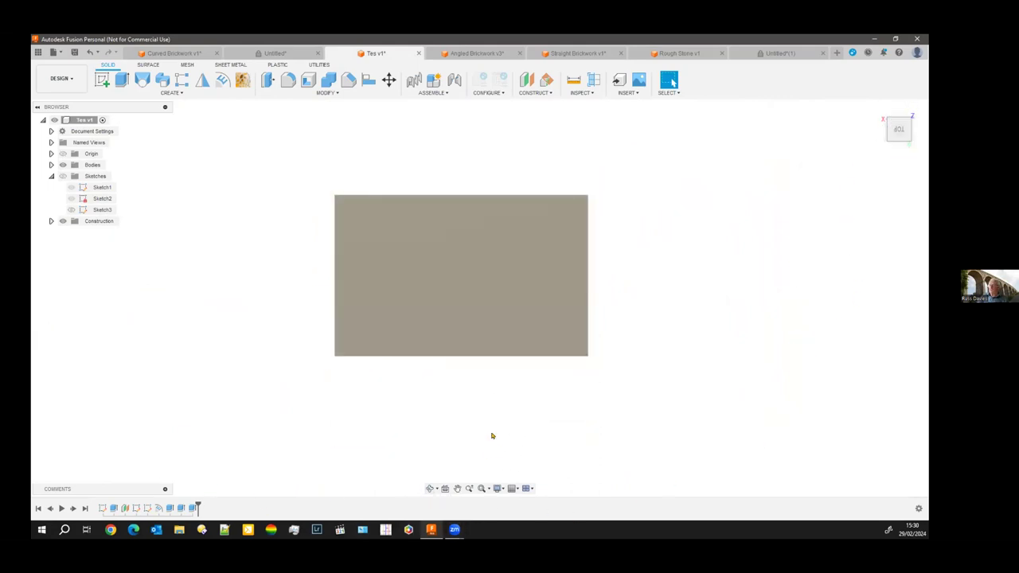
Step: Rotate the whole arch body -4.1° about the Z axis with Move/Copy
{"action": "left_click", "coordinate": [444, 299]}
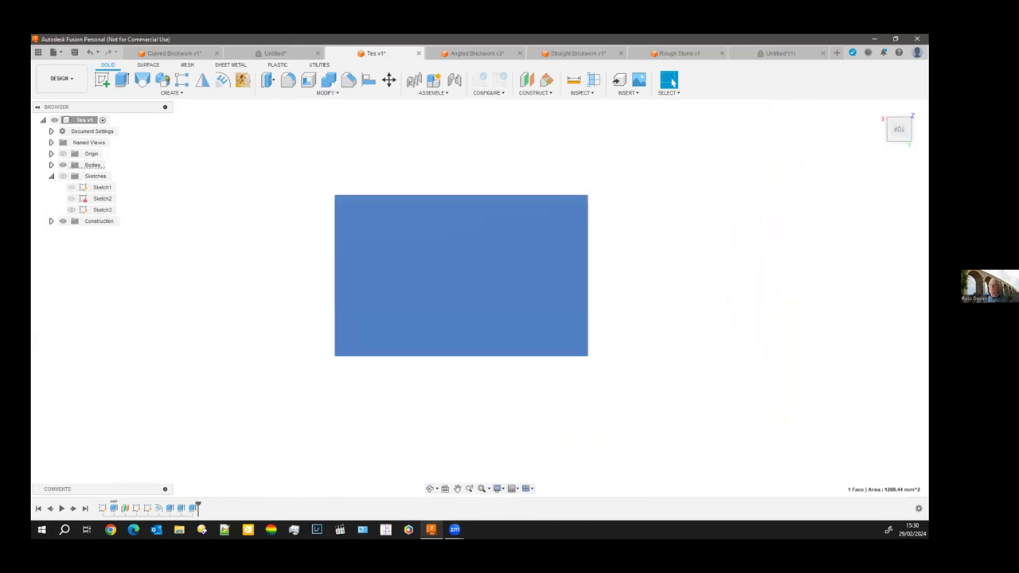
{"action": "left_click_drag", "start_coordinate": [300, 154], "coordinate": [646, 404]}
{"action": "left_click", "coordinate": [389, 79]}
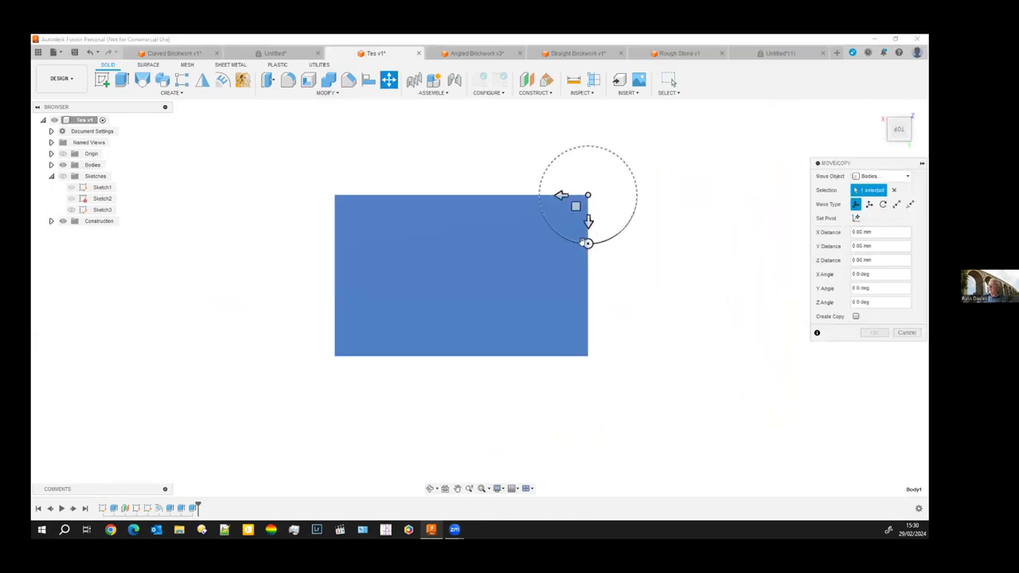
{"action": "left_click_drag", "start_coordinate": [586, 237], "coordinate": [582, 238]}
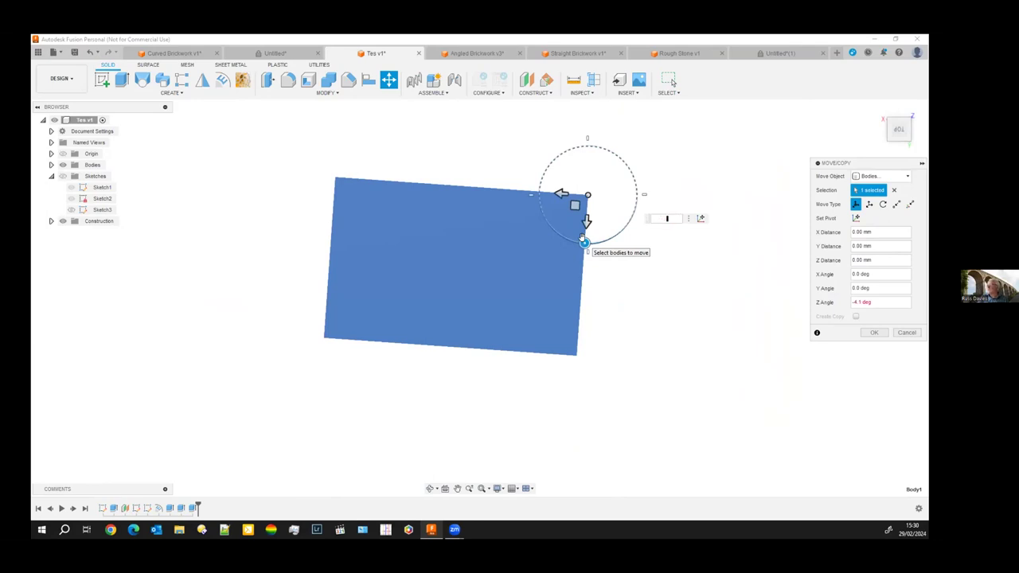
{"action": "key", "text": "Return"}
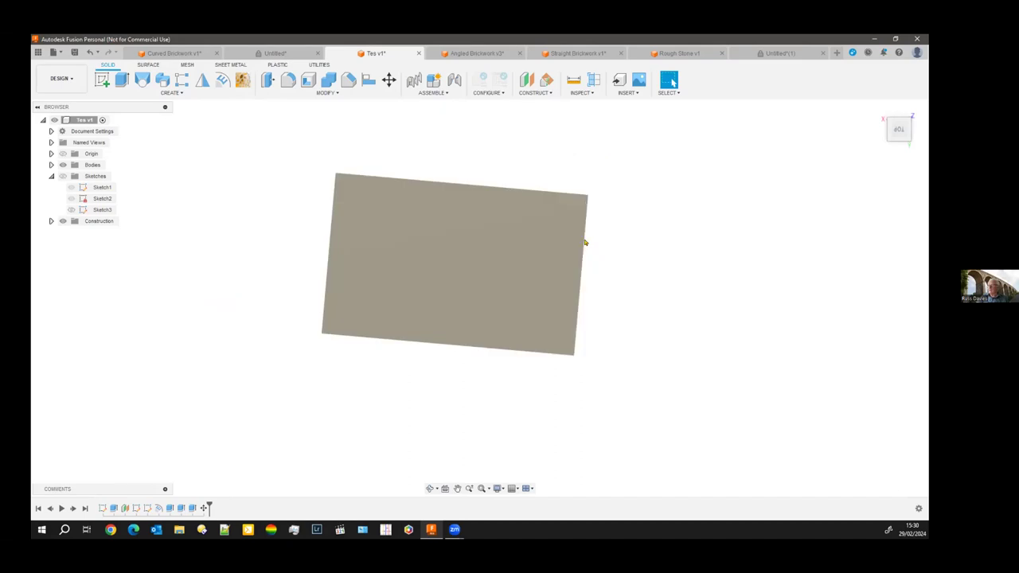
{"action": "left_click", "coordinate": [102, 80]}
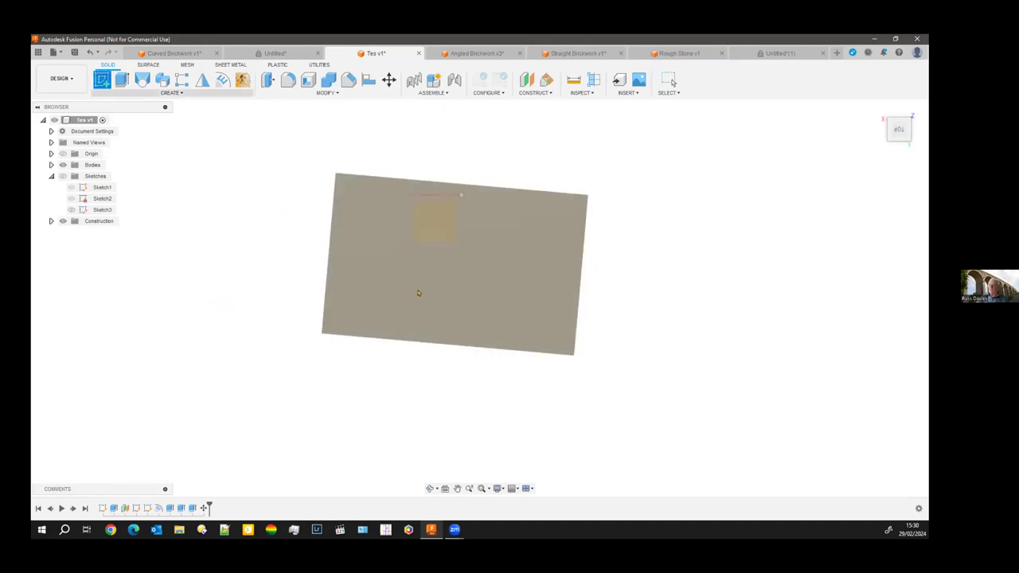
Step: Create a sketch on the tilted body's top face and settle on 2-point rectangles
{"action": "left_click", "coordinate": [424, 292]}
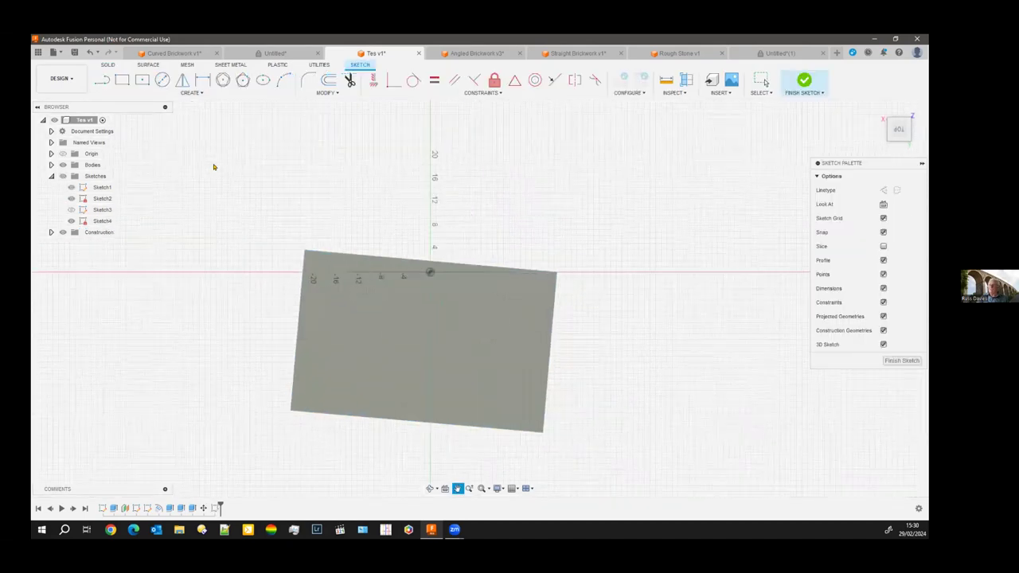
{"action": "left_click", "coordinate": [141, 79]}
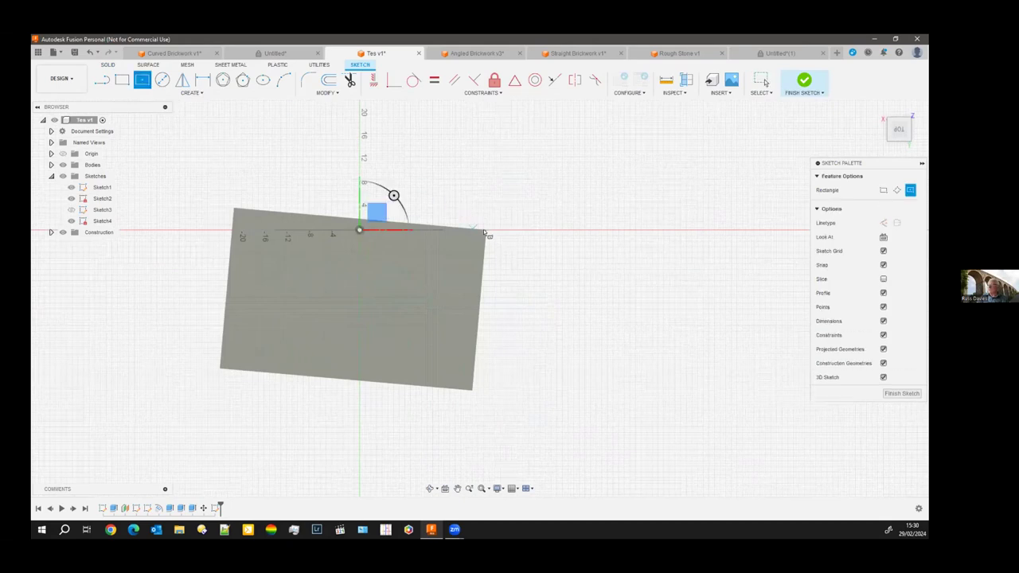
{"action": "left_click", "coordinate": [484, 230]}
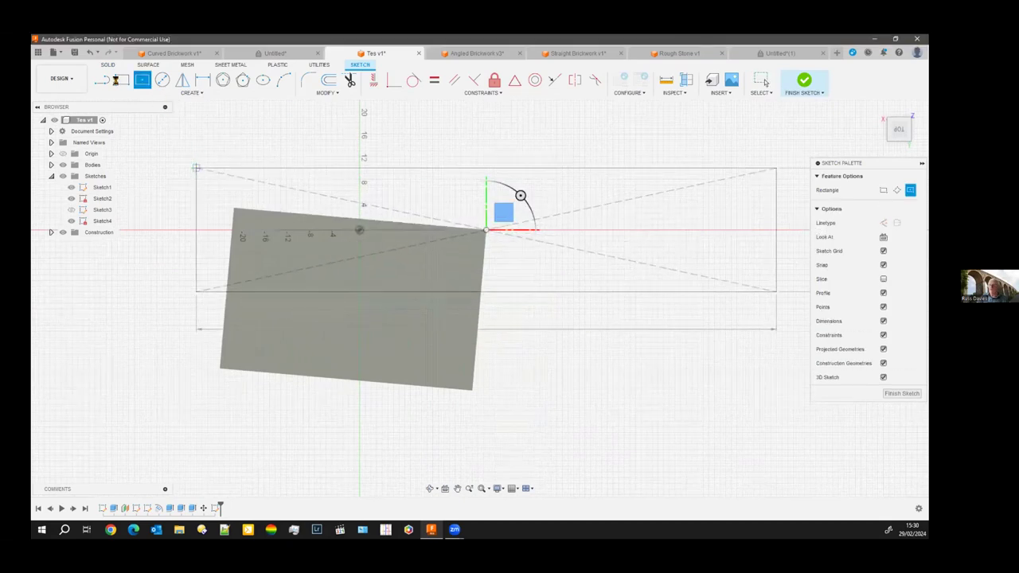
{"action": "left_click", "coordinate": [122, 79]}
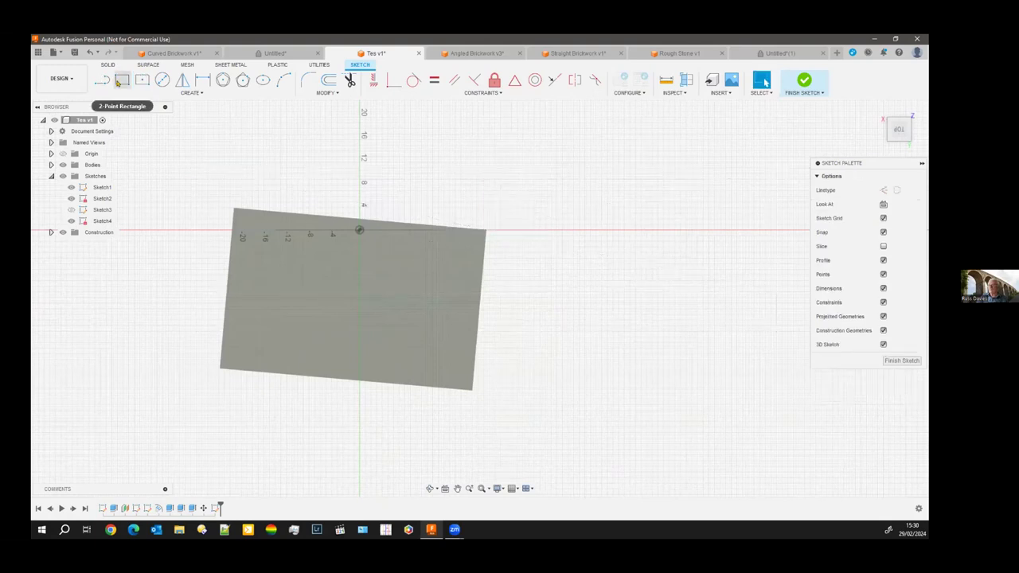
{"action": "left_click", "coordinate": [486, 230]}
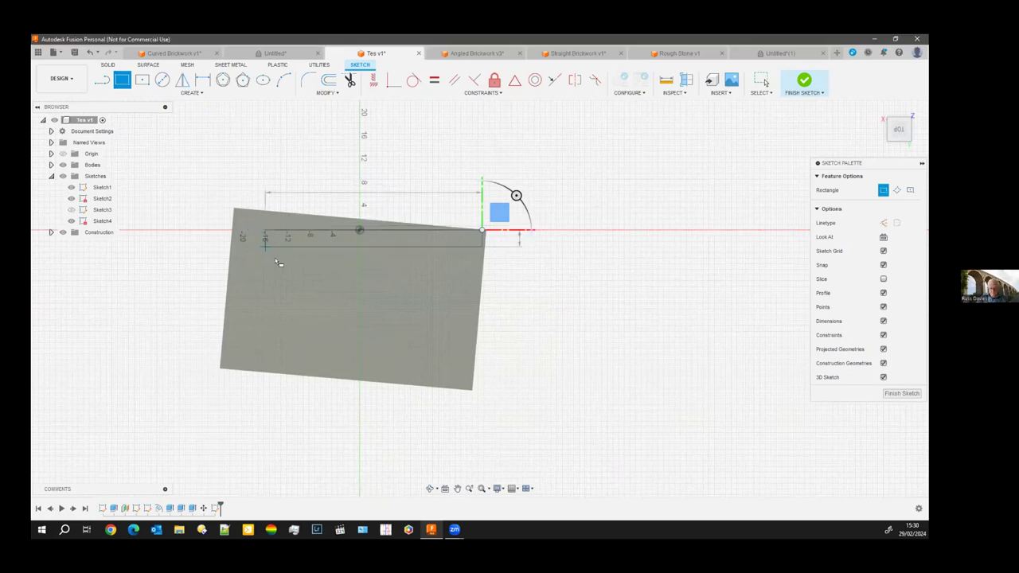
{"action": "key", "text": "Escape"}
{"action": "key", "text": "Escape"}
{"action": "scroll", "coordinate": [461, 307], "scroll_direction": "down", "scroll_amount": 2}
{"action": "scroll", "coordinate": [461, 307], "scroll_direction": "up", "scroll_amount": 3}
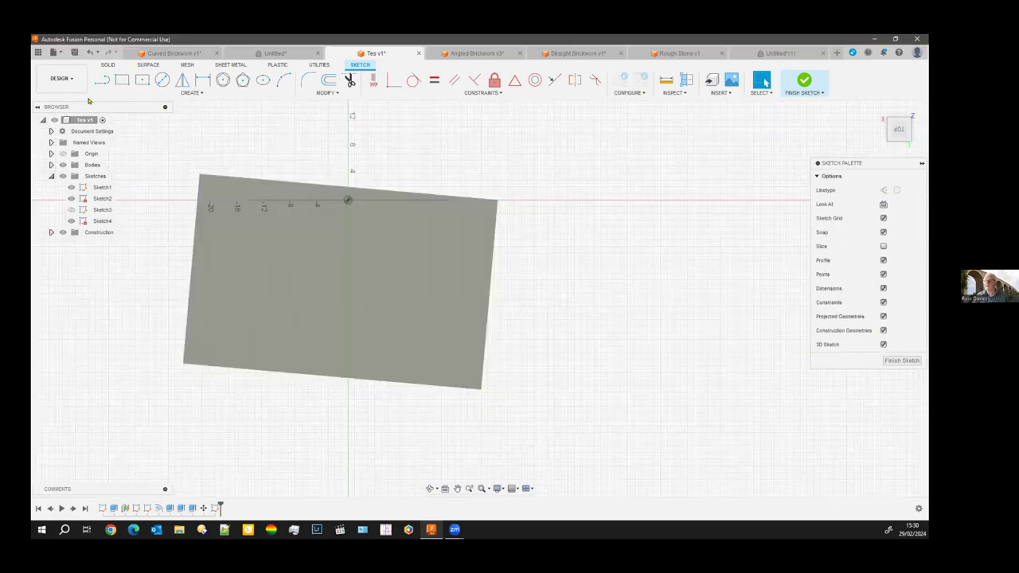
{"action": "left_click", "coordinate": [121, 80]}
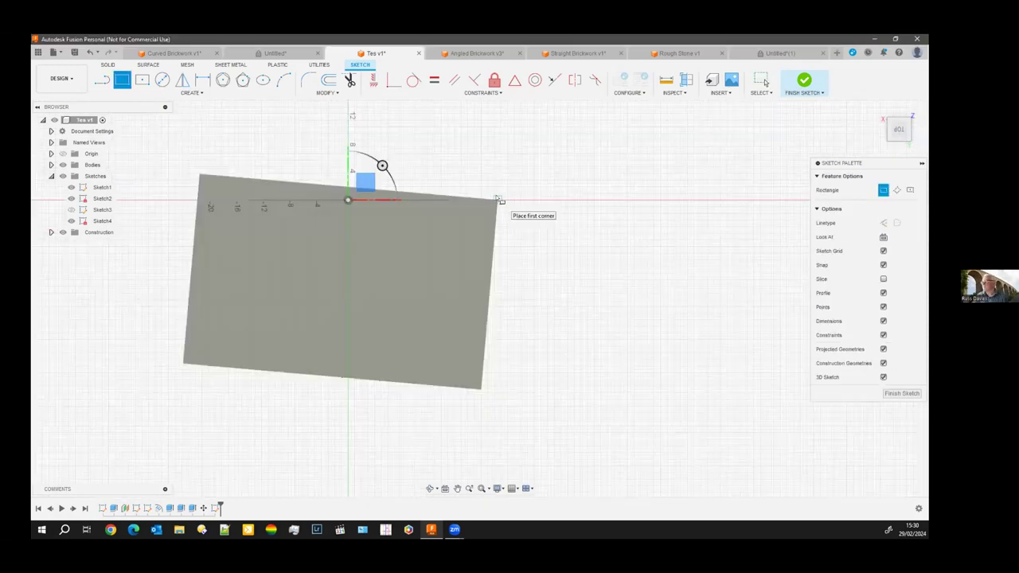
Step: Draw rectangles above the body's top edge and below its bottom edge, then finish the sketch
{"action": "left_click", "coordinate": [498, 199]}
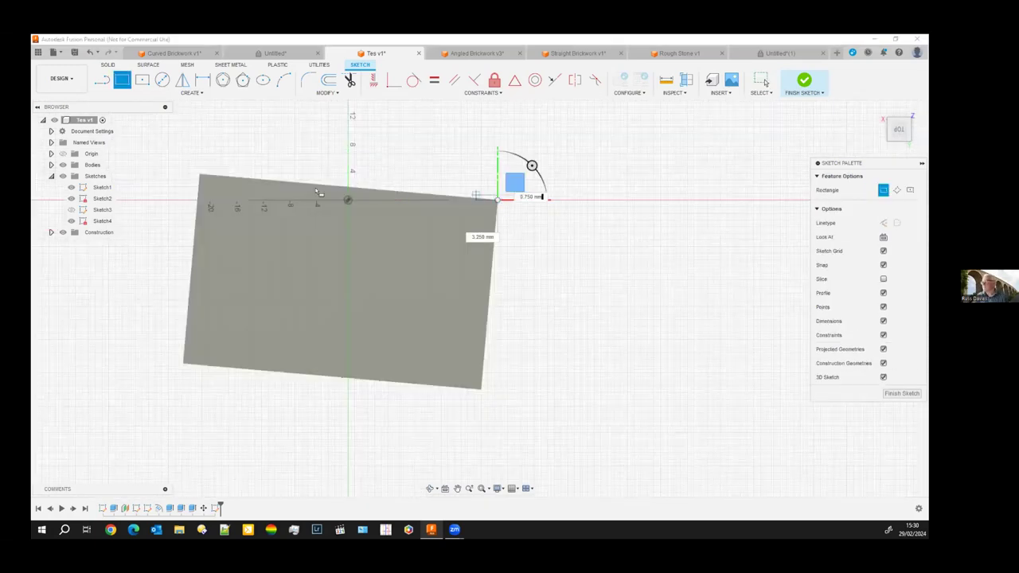
{"action": "left_click", "coordinate": [192, 125]}
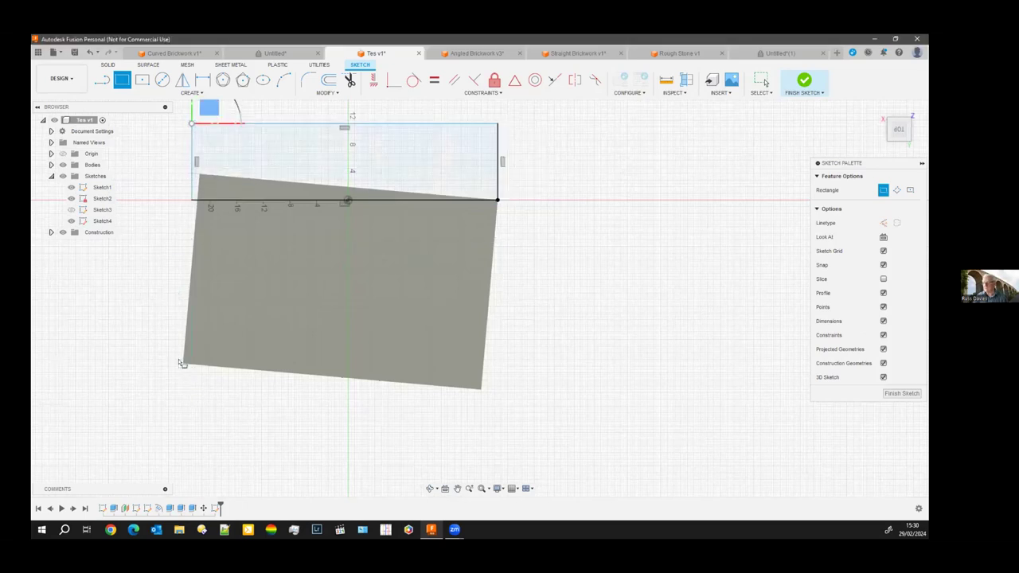
{"action": "left_click", "coordinate": [182, 364]}
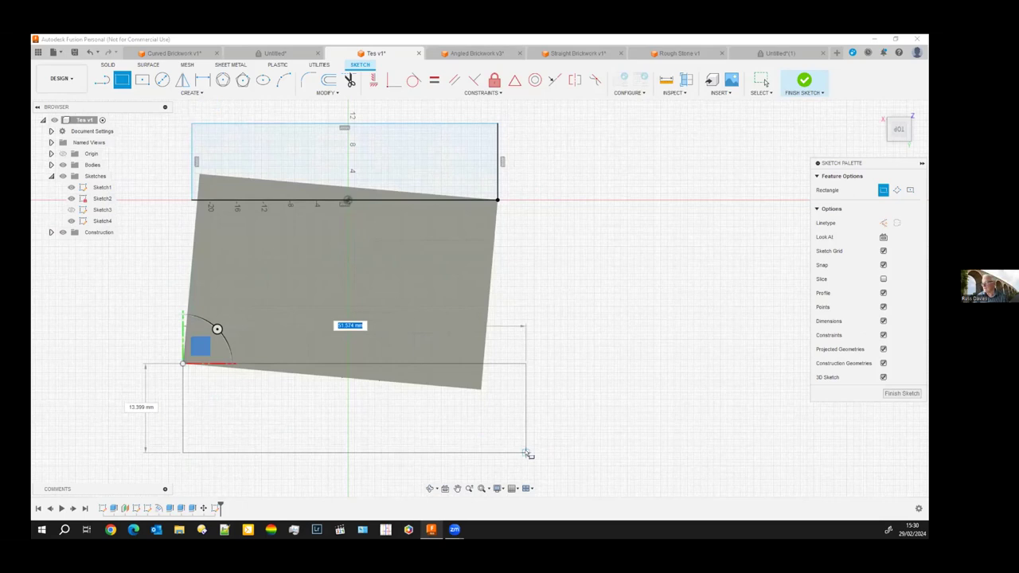
{"action": "left_click", "coordinate": [525, 452]}
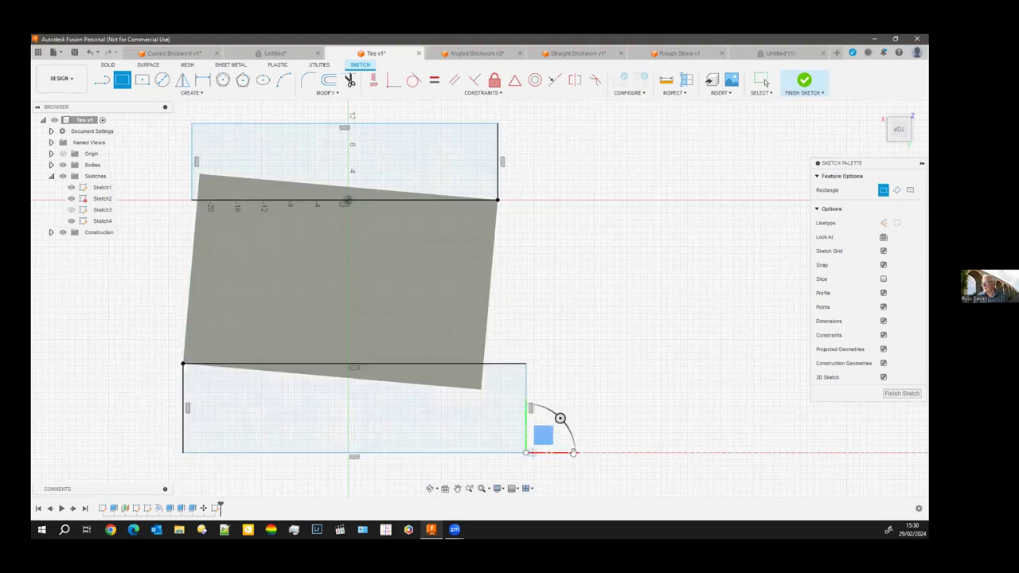
{"action": "left_click", "coordinate": [901, 393]}
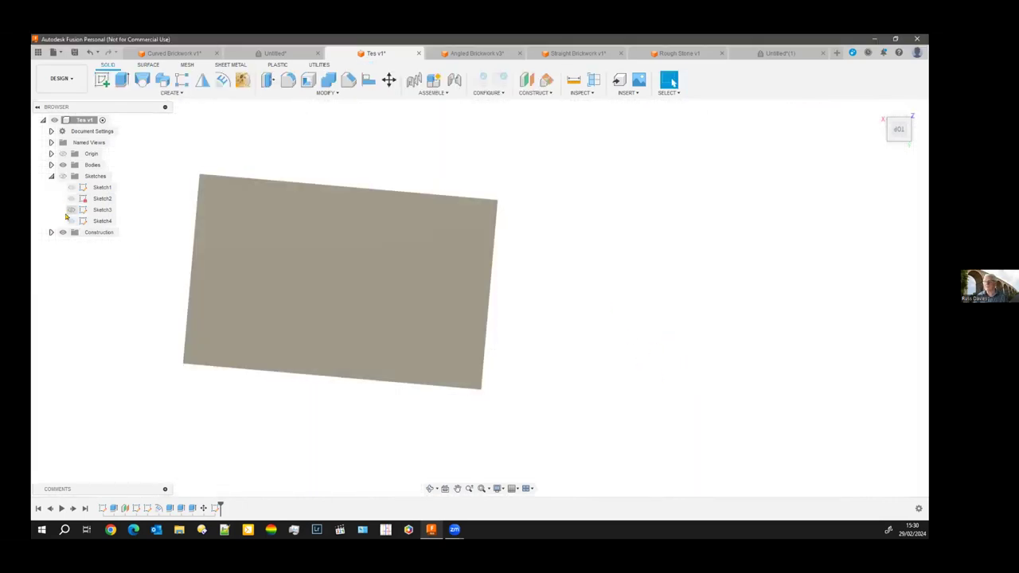
Step: Show Sketch4 and select its four outer profiles above and below the arch block
{"action": "left_click", "coordinate": [62, 177]}
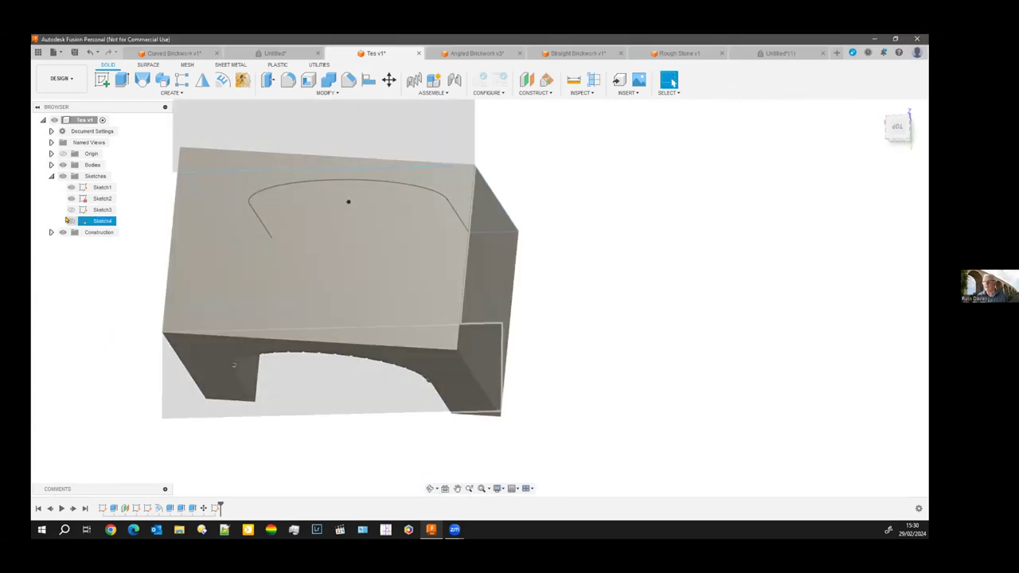
{"action": "left_click", "coordinate": [70, 221]}
{"action": "left_click", "coordinate": [259, 151]}
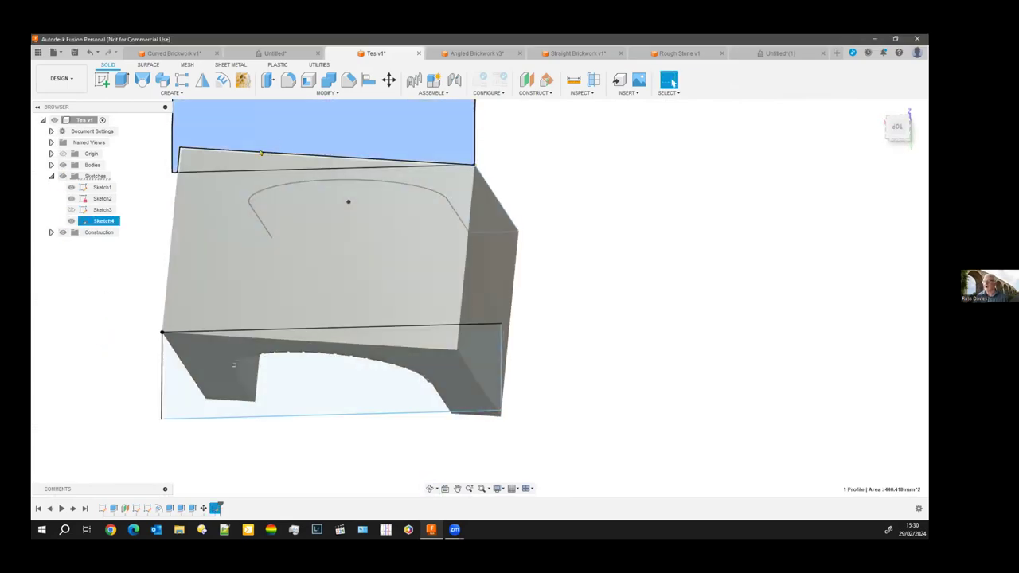
{"action": "left_click", "coordinate": [251, 164], "text": "shift"}
{"action": "left_click", "coordinate": [407, 343], "text": "shift"}
{"action": "left_click", "coordinate": [390, 383], "text": "shift"}
Step: Extrude-cut the selected profiles downward to square the block, then hide the sketches
{"action": "left_click", "coordinate": [122, 79]}
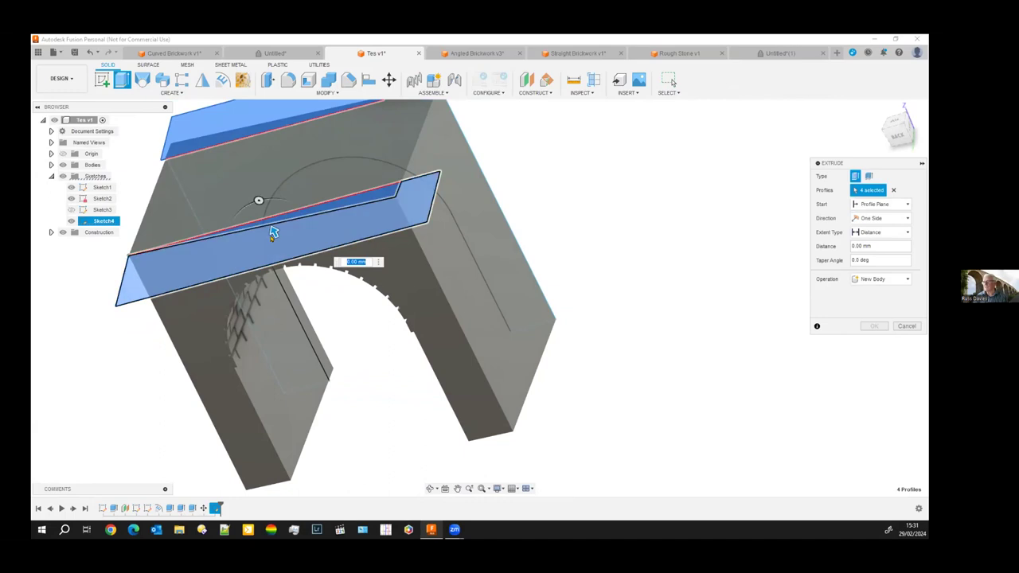
{"action": "left_click_drag", "start_coordinate": [271, 231], "coordinate": [426, 448]}
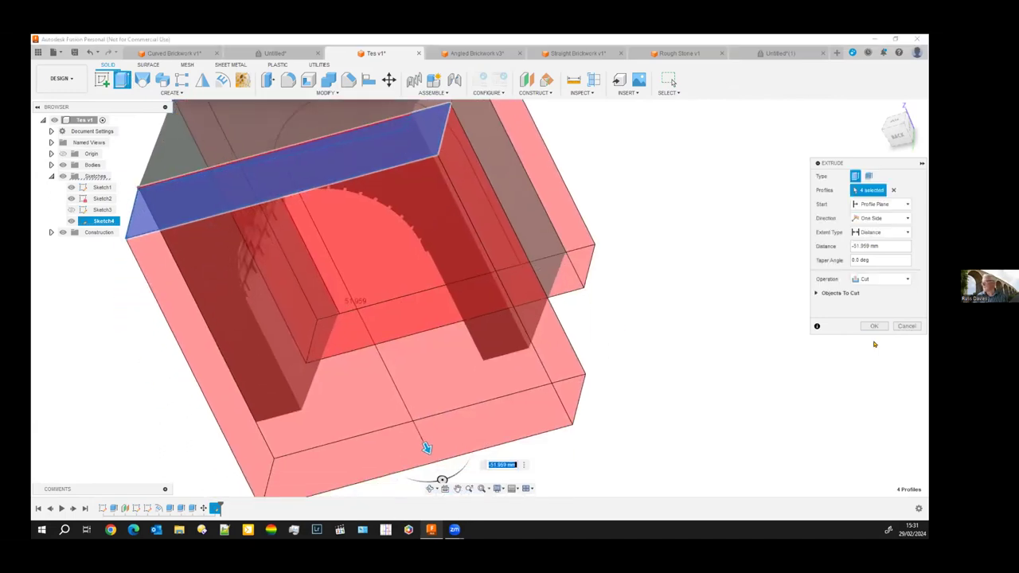
{"action": "key", "text": "Return"}
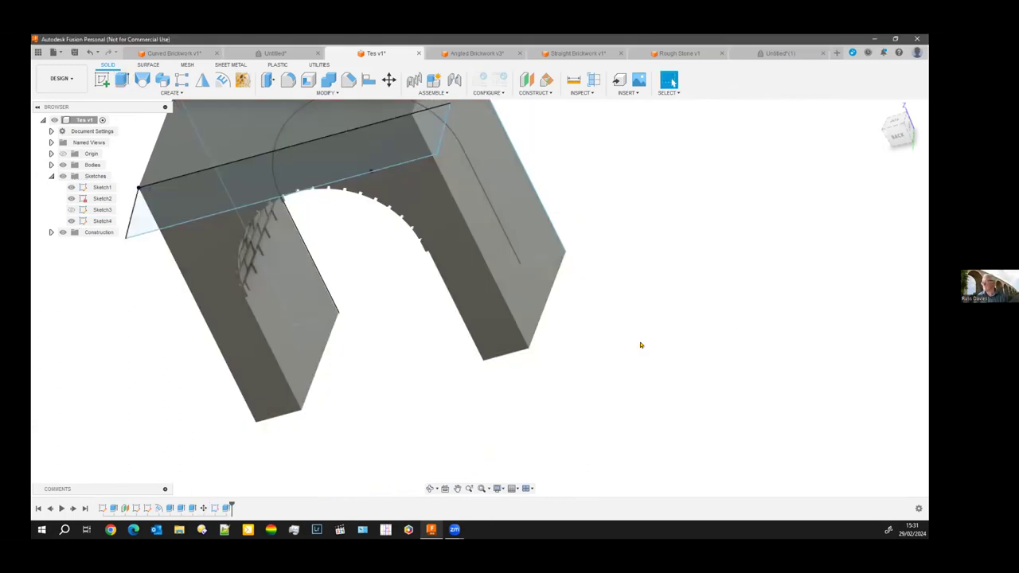
{"action": "middle_click_drag", "start_coordinate": [705, 337], "coordinate": [639, 428], "text": "shift"}
{"action": "left_click", "coordinate": [63, 176]}
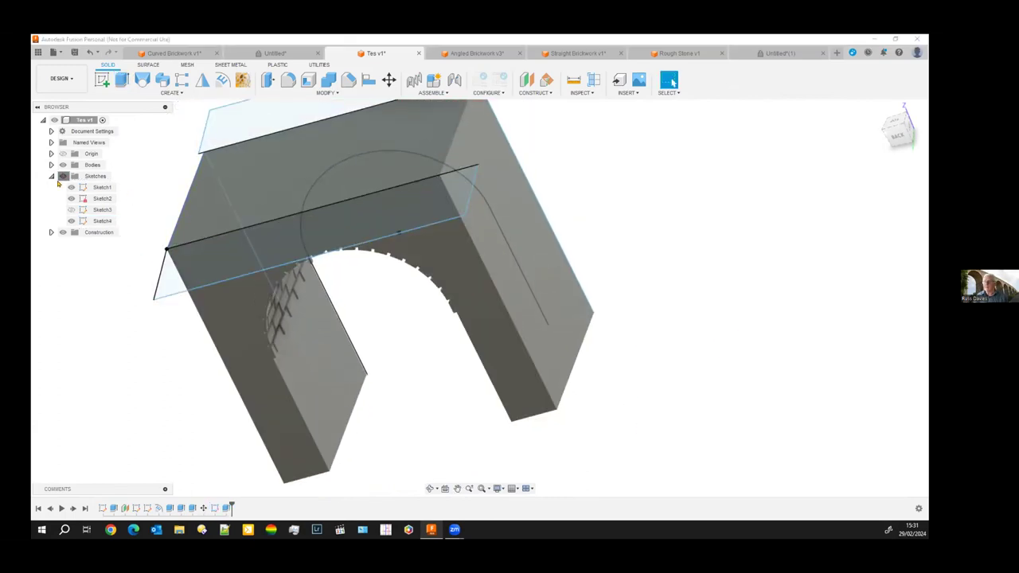
{"action": "middle_click_drag", "start_coordinate": [93, 257], "coordinate": [335, 223], "text": "shift"}
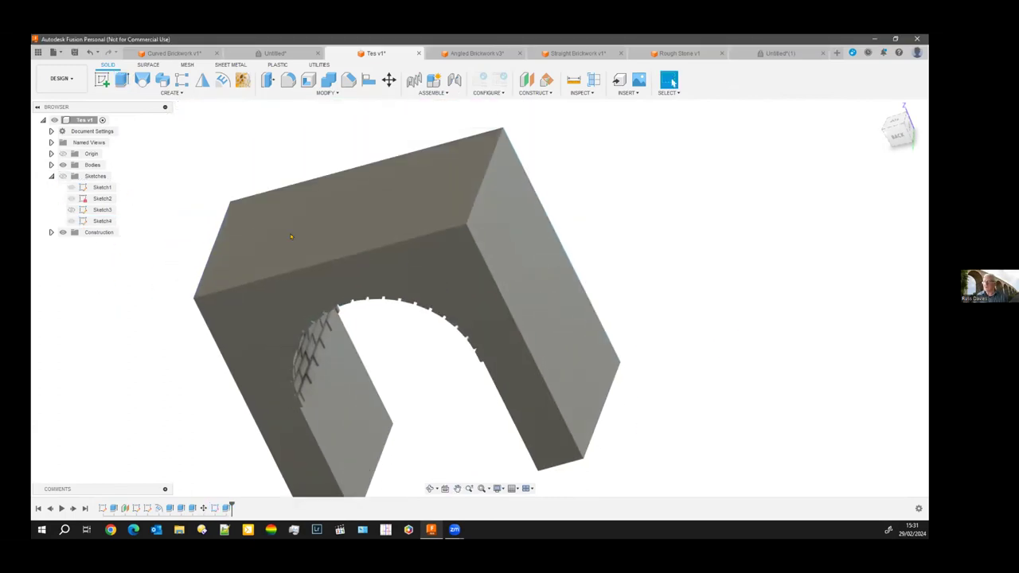
Step: From the top view, apply another Move to the arch body, then view it from the back
{"action": "left_click", "coordinate": [897, 124]}
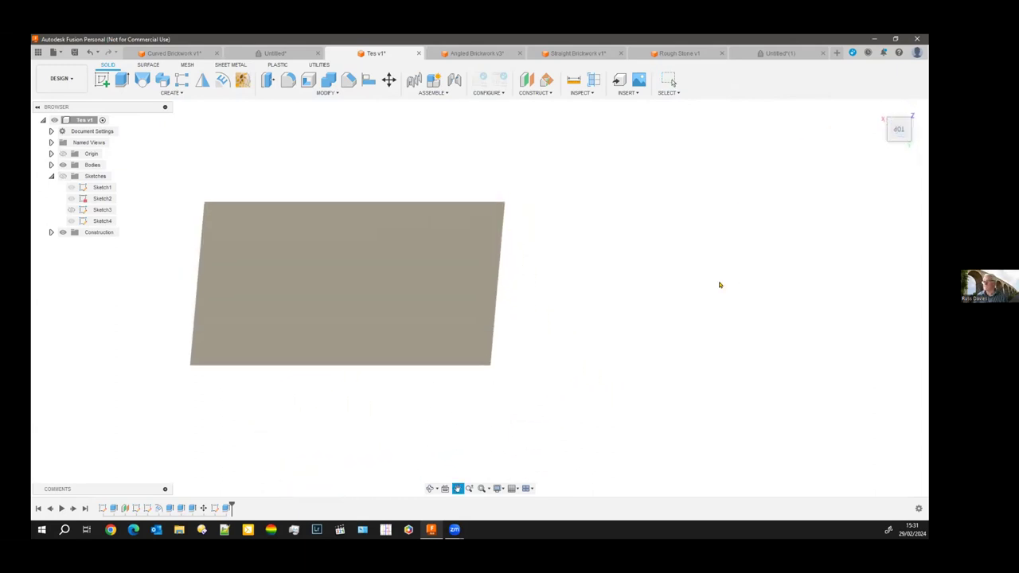
{"action": "left_click_drag", "start_coordinate": [170, 159], "coordinate": [664, 477]}
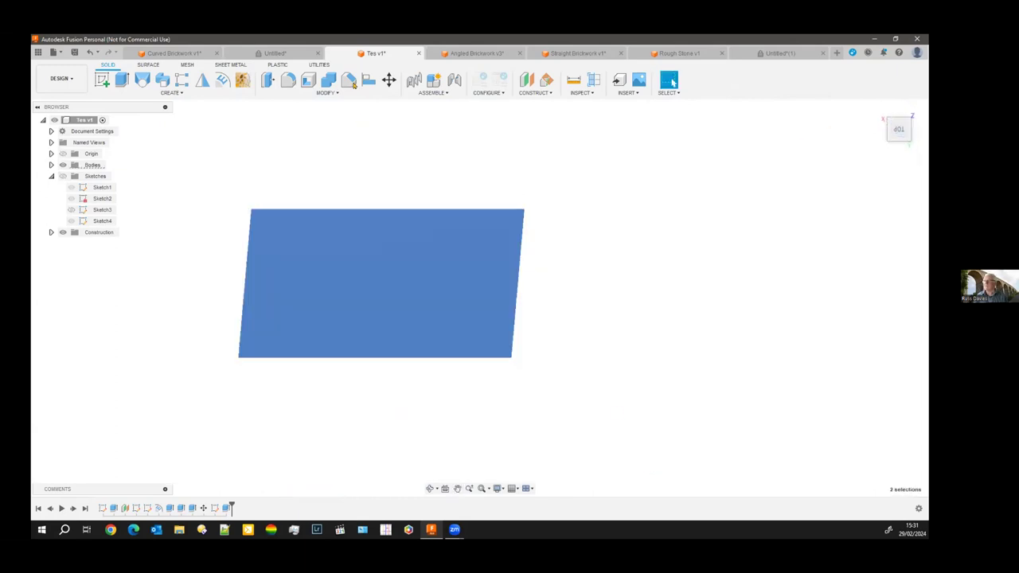
{"action": "left_click", "coordinate": [388, 79]}
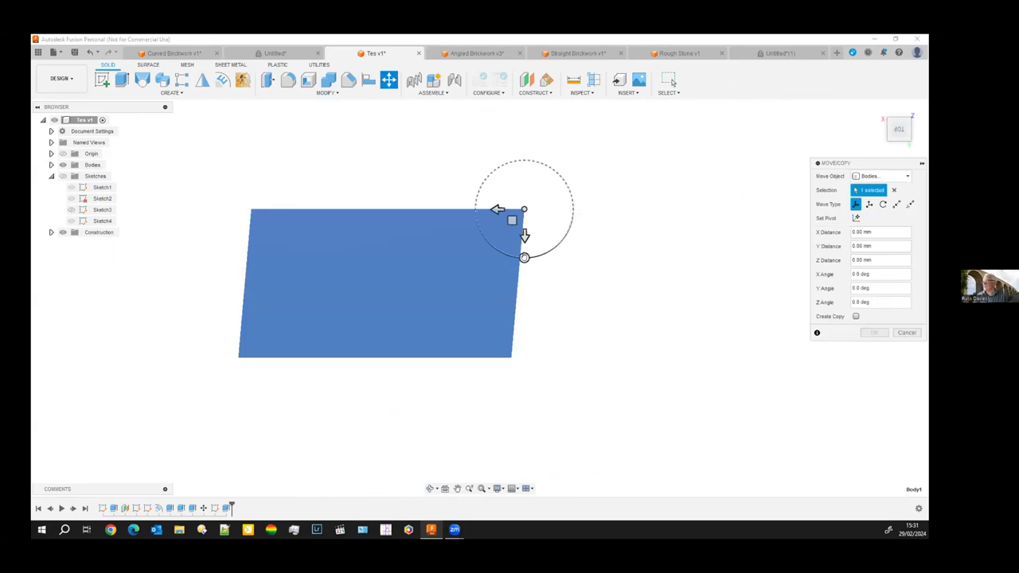
{"action": "left_click_drag", "start_coordinate": [524, 255], "coordinate": [524, 256]}
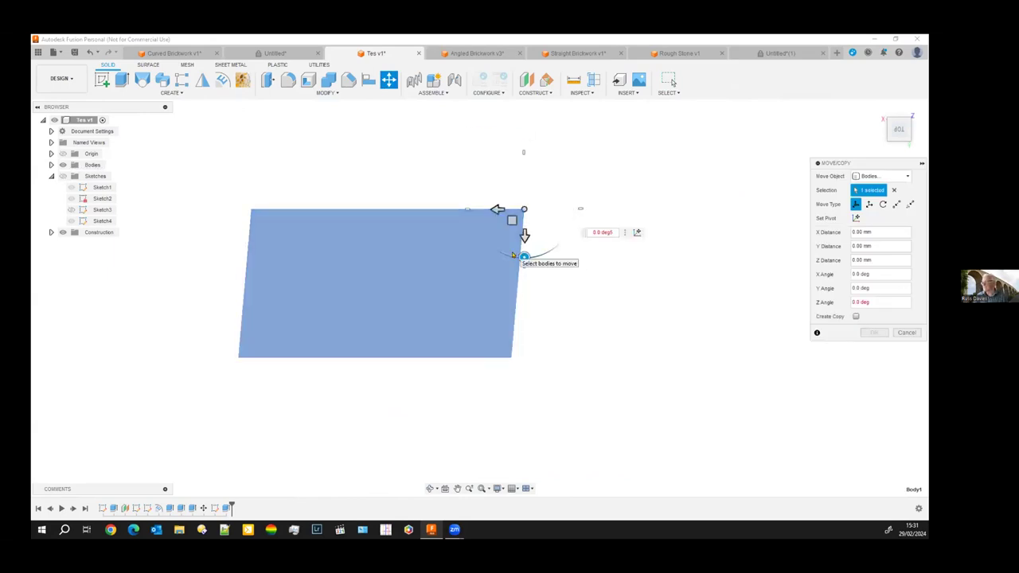
{"action": "key", "text": "BackSpace"}
{"action": "key", "text": "Escape"}
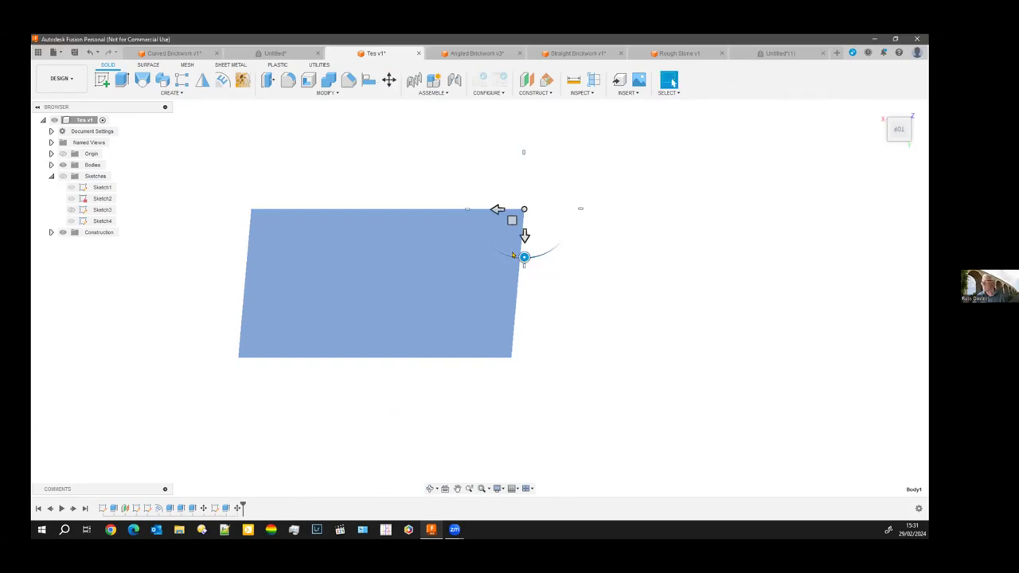
{"action": "key", "text": "Escape"}
{"action": "middle_click_drag", "start_coordinate": [350, 449], "coordinate": [343, 407]}
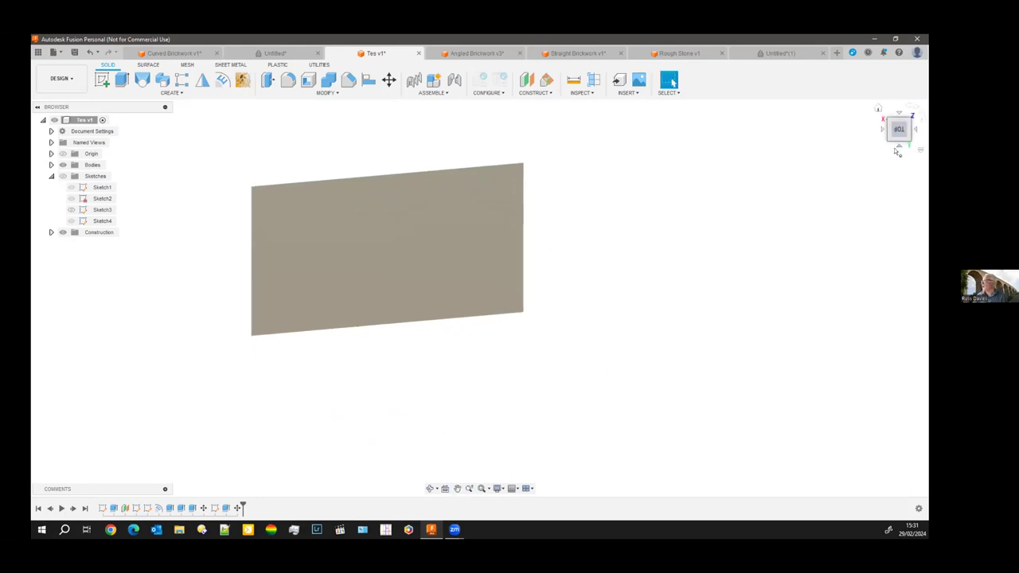
{"action": "left_click", "coordinate": [899, 145]}
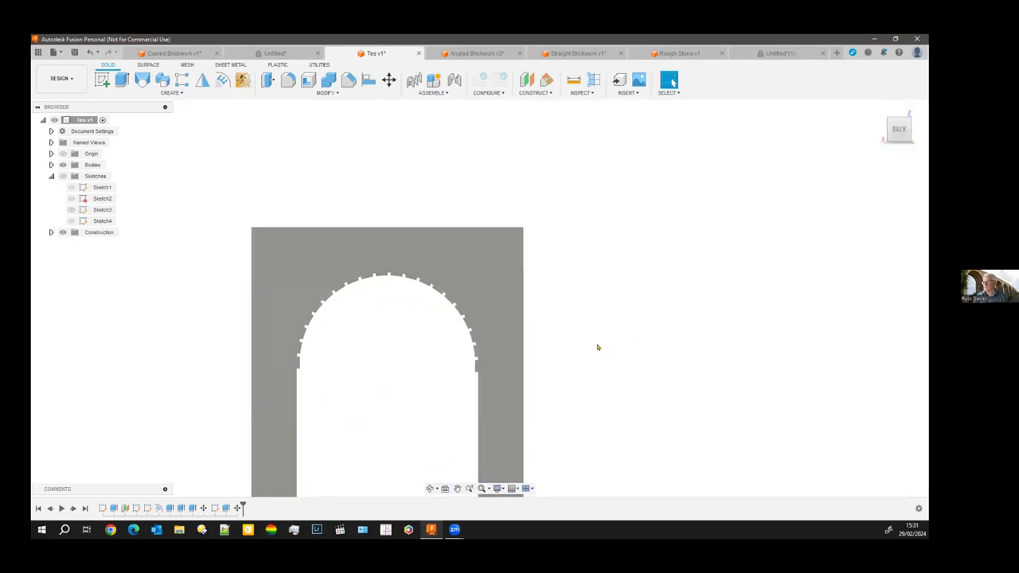
Step: Pan and orbit around the arched wall to see it from an angle
{"action": "middle_click_drag", "start_coordinate": [628, 314], "coordinate": [562, 287]}
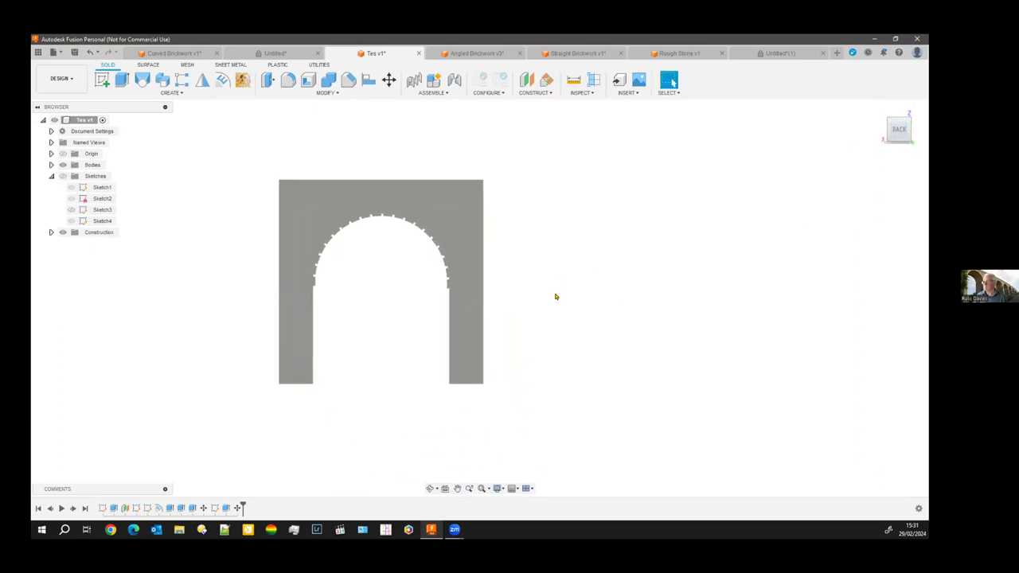
{"action": "mouse_move", "coordinate": [539, 323]}
{"action": "middle_mouse_down", "text": "shift"}
{"action": "mouse_move", "coordinate": [510, 332]}
{"action": "mouse_move", "coordinate": [533, 325]}
{"action": "mouse_move", "coordinate": [523, 354]}
{"action": "mouse_move", "coordinate": [521, 318]}
{"action": "middle_mouse_up", "text": "shift"}
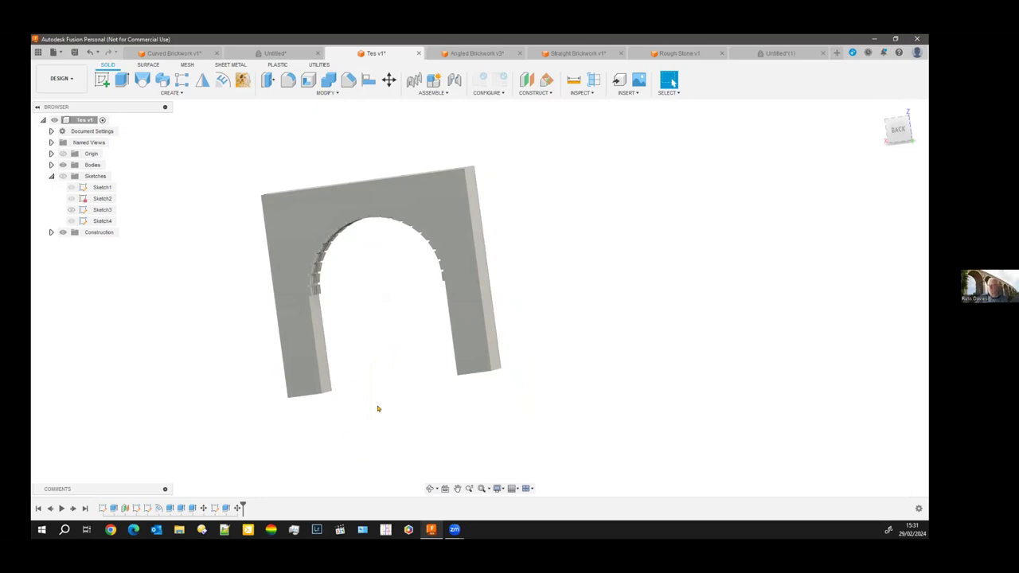
{"action": "middle_click_drag", "start_coordinate": [357, 363], "coordinate": [359, 400], "text": "shift"}
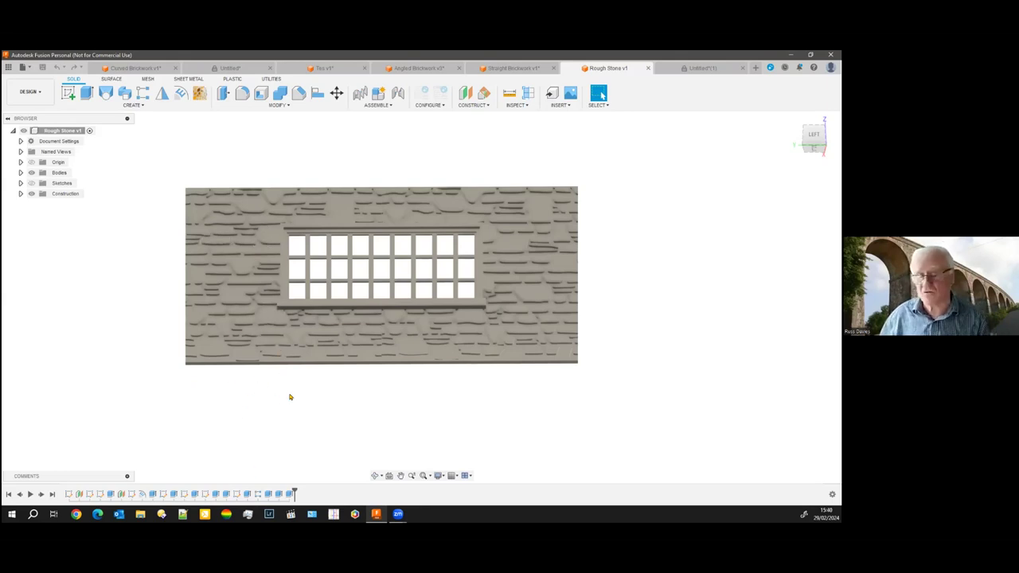
Step: Expand the Sketches folder, make all sketches visible, and show Sketch4's stone pattern
{"action": "scroll", "coordinate": [256, 404], "scroll_direction": "up", "scroll_amount": 1}
{"action": "scroll", "coordinate": [255, 370], "scroll_direction": "up", "scroll_amount": 5}
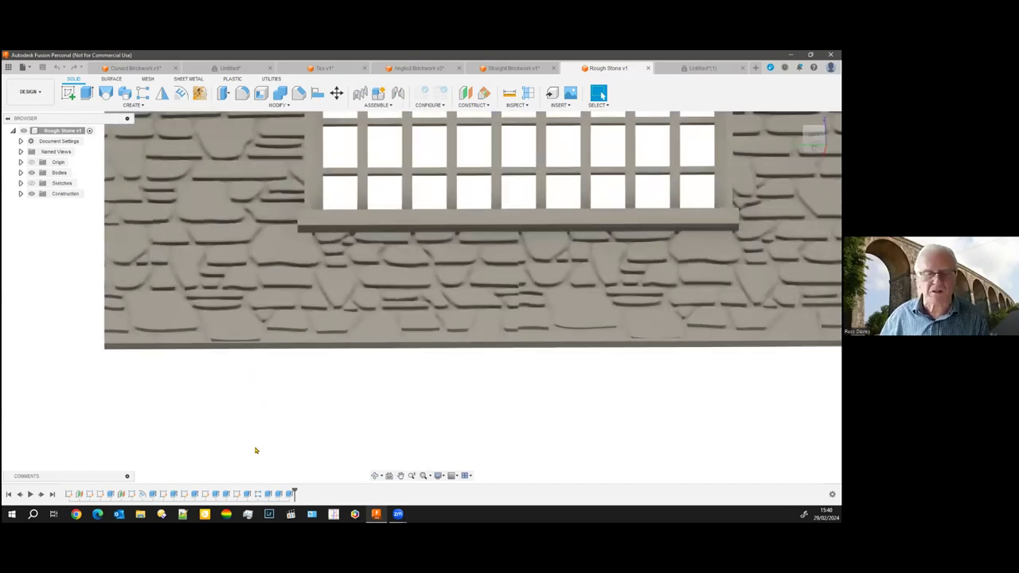
{"action": "scroll", "coordinate": [296, 422], "scroll_direction": "down", "scroll_amount": 5}
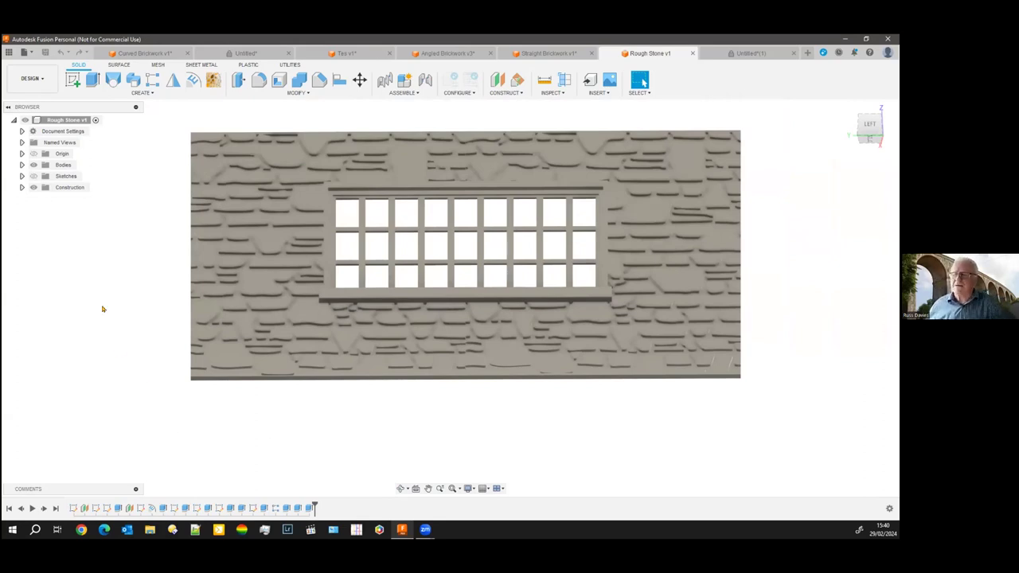
{"action": "left_click", "coordinate": [21, 176]}
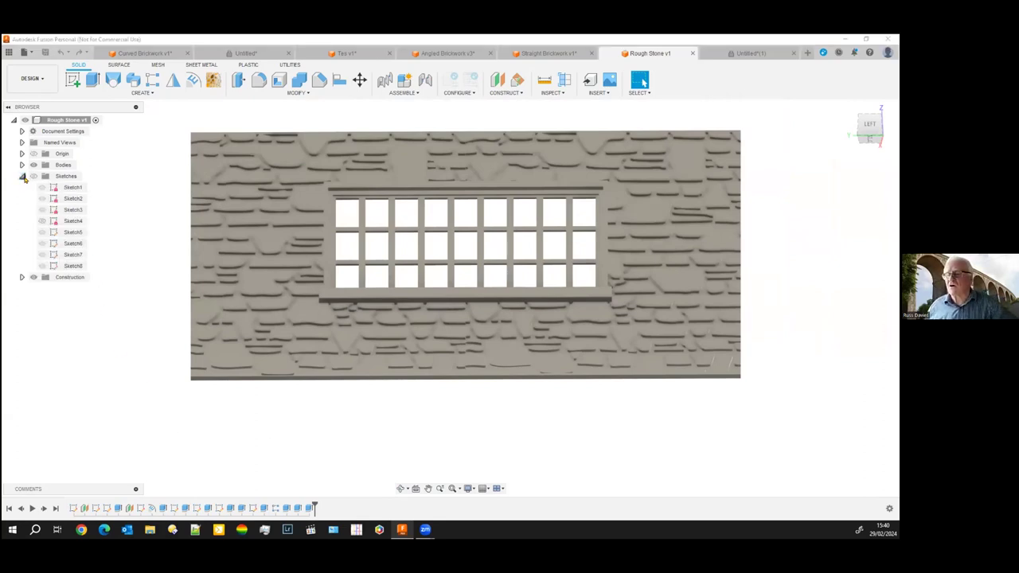
{"action": "left_click", "coordinate": [33, 176]}
{"action": "scroll", "coordinate": [226, 386], "scroll_direction": "down", "scroll_amount": 5}
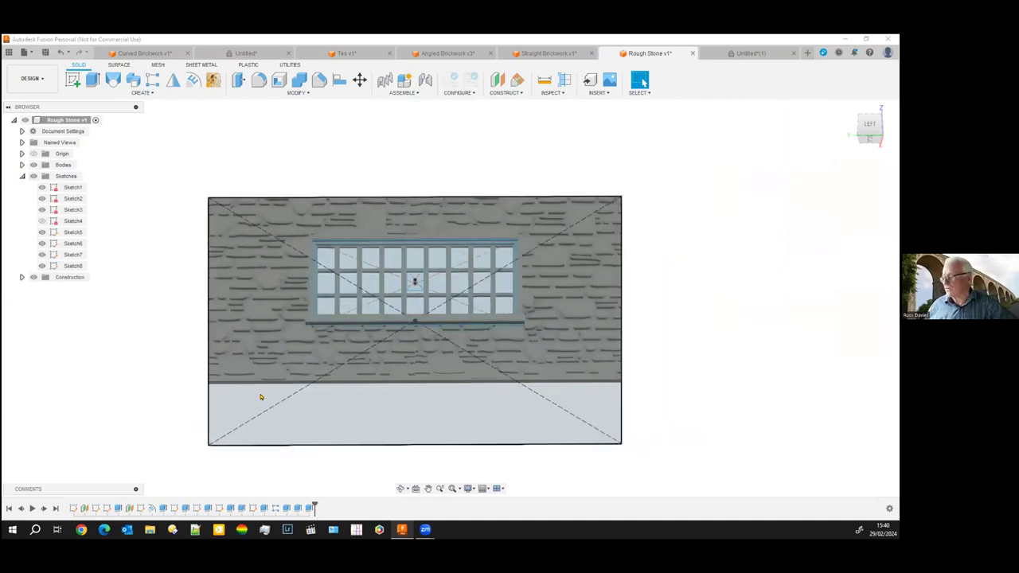
{"action": "middle_click_drag", "start_coordinate": [112, 406], "coordinate": [159, 416], "text": "shift"}
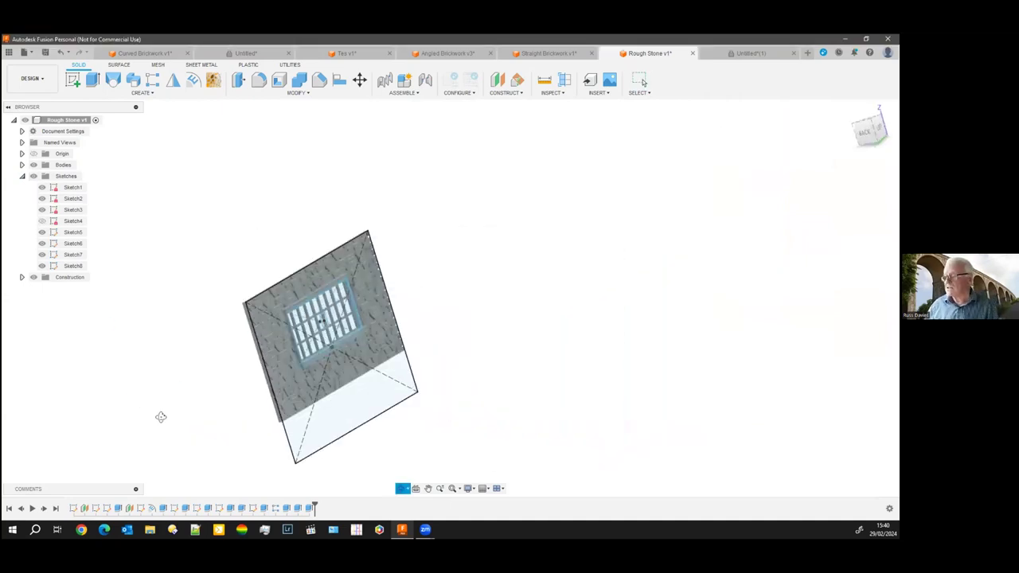
{"action": "left_click", "coordinate": [42, 221]}
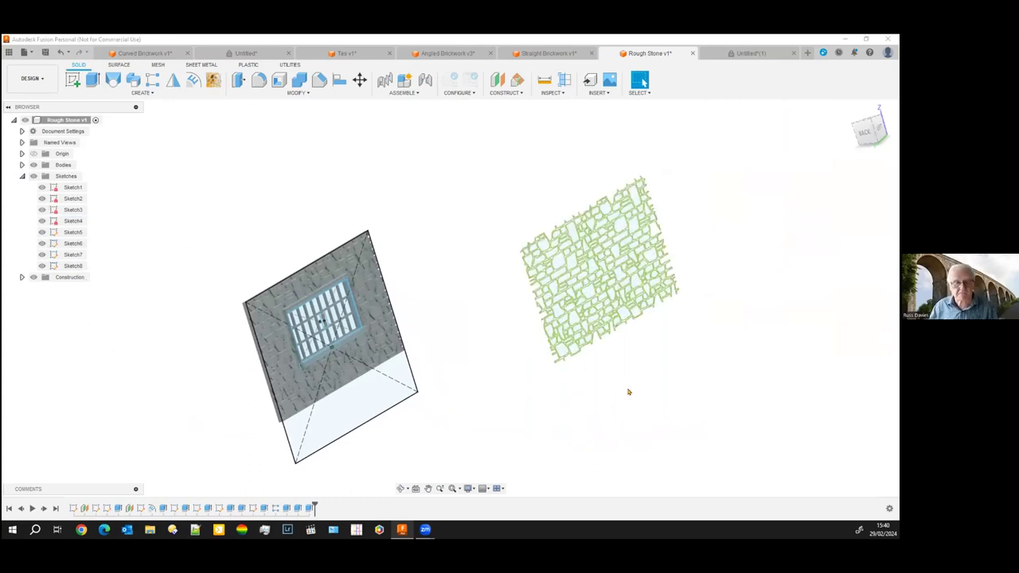
Step: Hide Sketch3's plane and Sketch4's stone pattern so the wall stands alone
{"action": "middle_click_drag", "start_coordinate": [609, 402], "coordinate": [536, 386]}
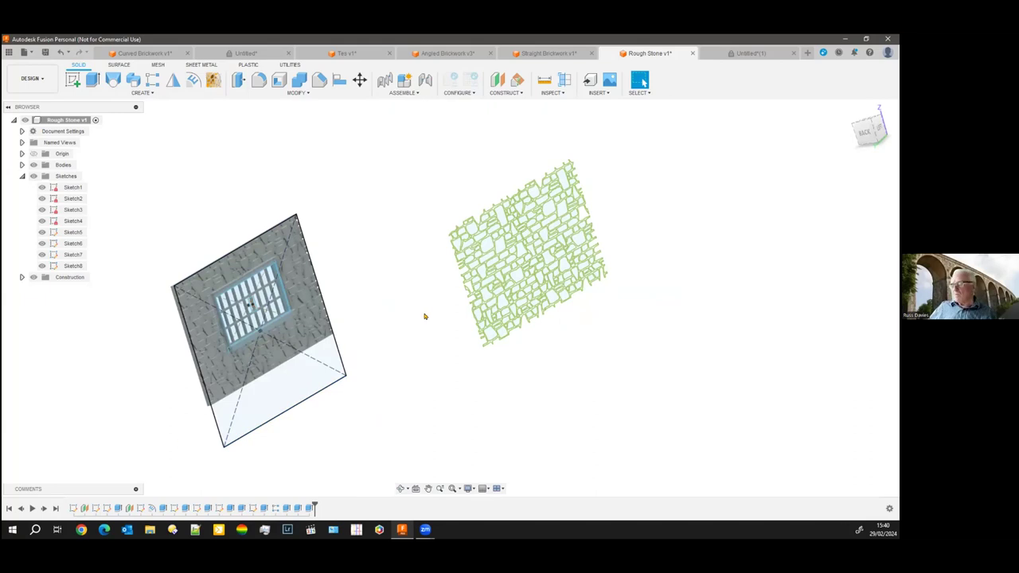
{"action": "scroll", "coordinate": [350, 398], "scroll_direction": "down", "scroll_amount": 3}
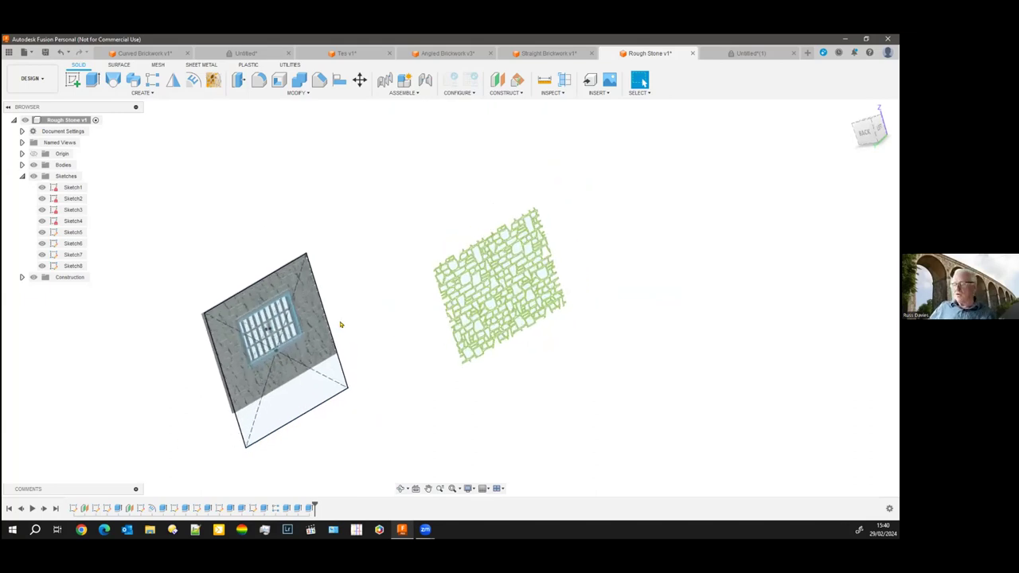
{"action": "scroll", "coordinate": [335, 323], "scroll_direction": "up", "scroll_amount": 5}
{"action": "middle_click_drag", "start_coordinate": [335, 323], "coordinate": [391, 229]}
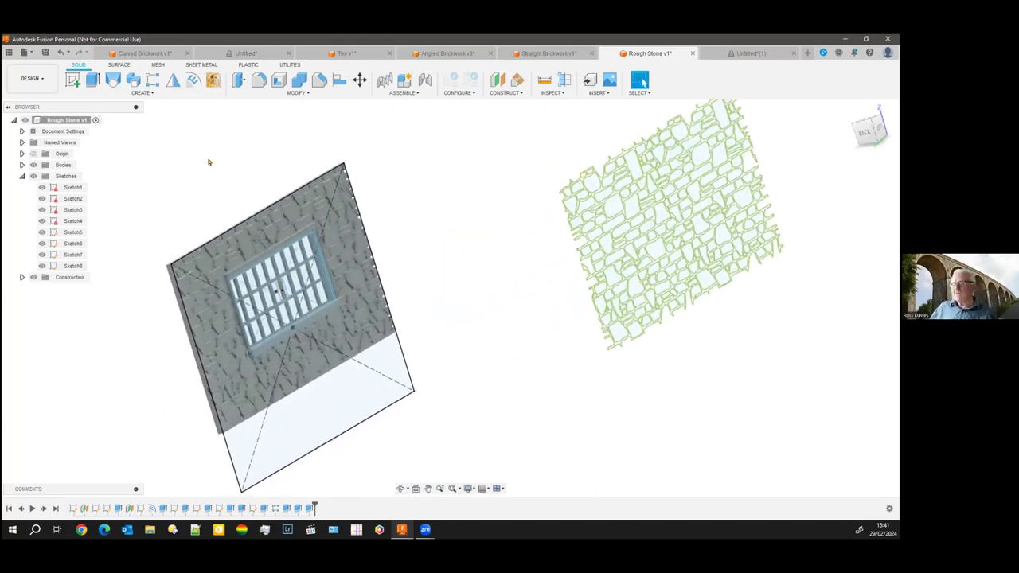
{"action": "left_click", "coordinate": [41, 209]}
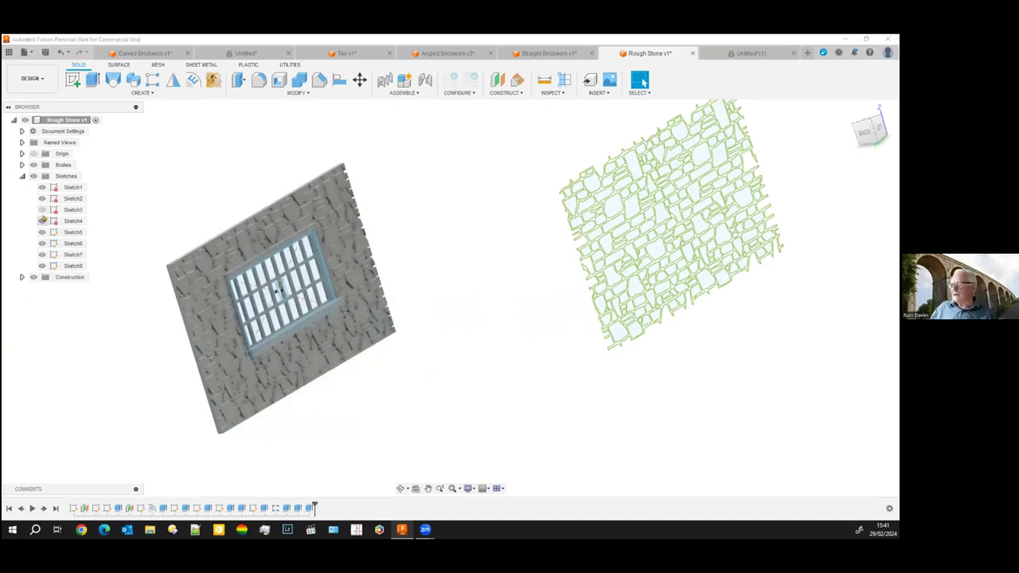
{"action": "left_click", "coordinate": [42, 221]}
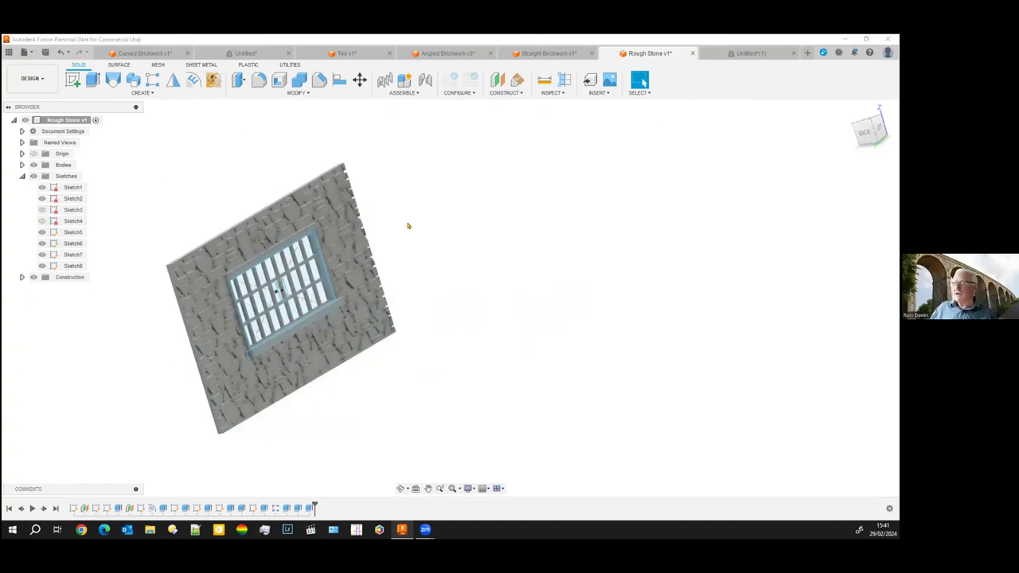
Step: Inspect the rough-stone wall and window from back, side and angled views, then show Sketch4
{"action": "left_click", "coordinate": [861, 134]}
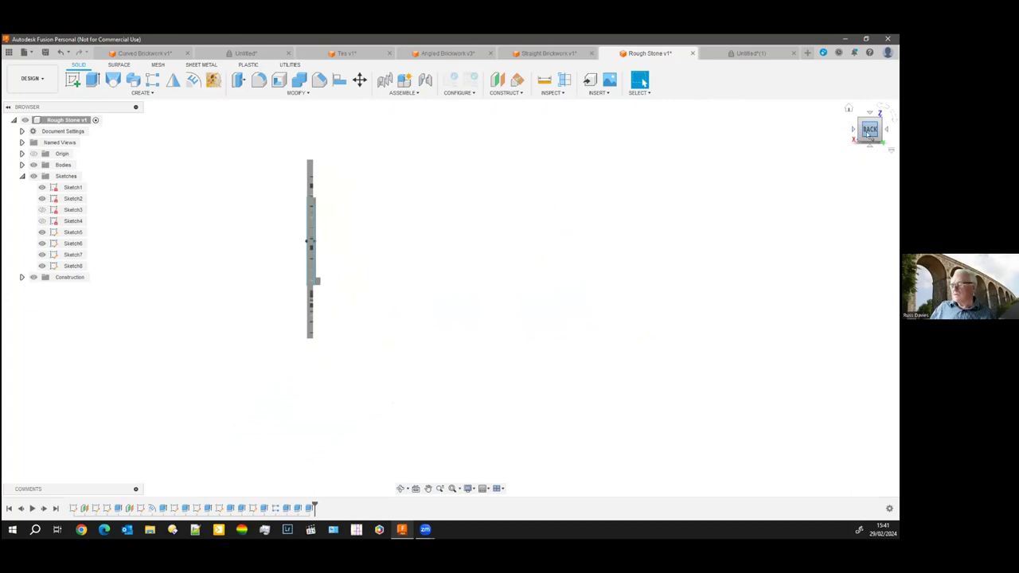
{"action": "left_click", "coordinate": [851, 130]}
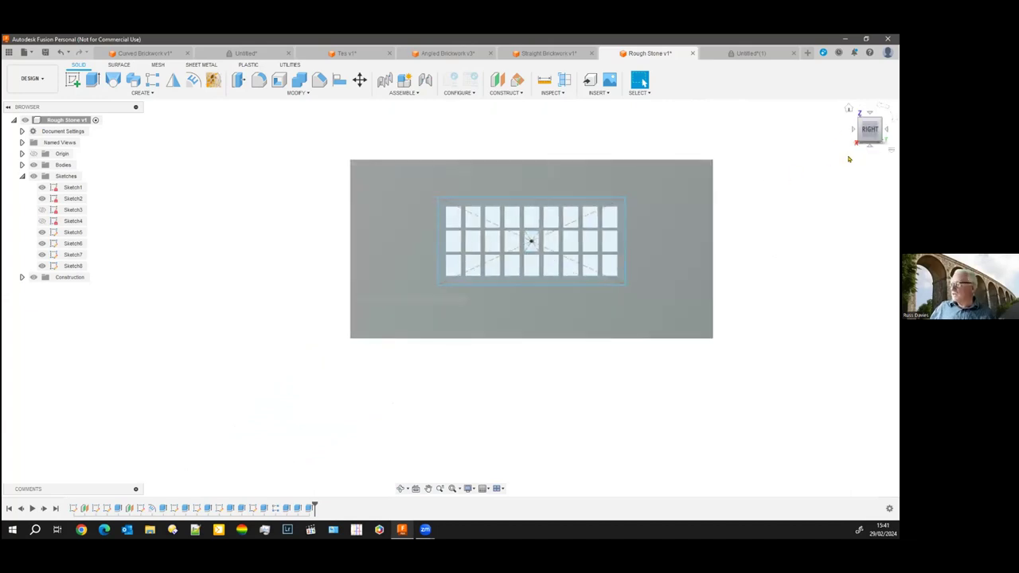
{"action": "left_click", "coordinate": [852, 130]}
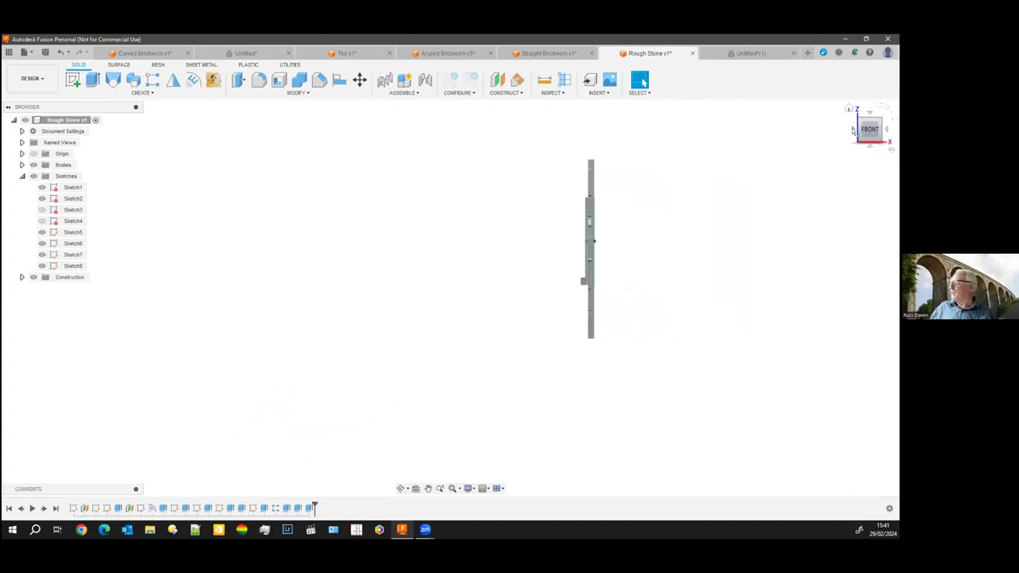
{"action": "middle_click_drag", "start_coordinate": [610, 264], "coordinate": [735, 232], "text": "shift"}
{"action": "scroll", "coordinate": [732, 238], "scroll_direction": "up", "scroll_amount": 2}
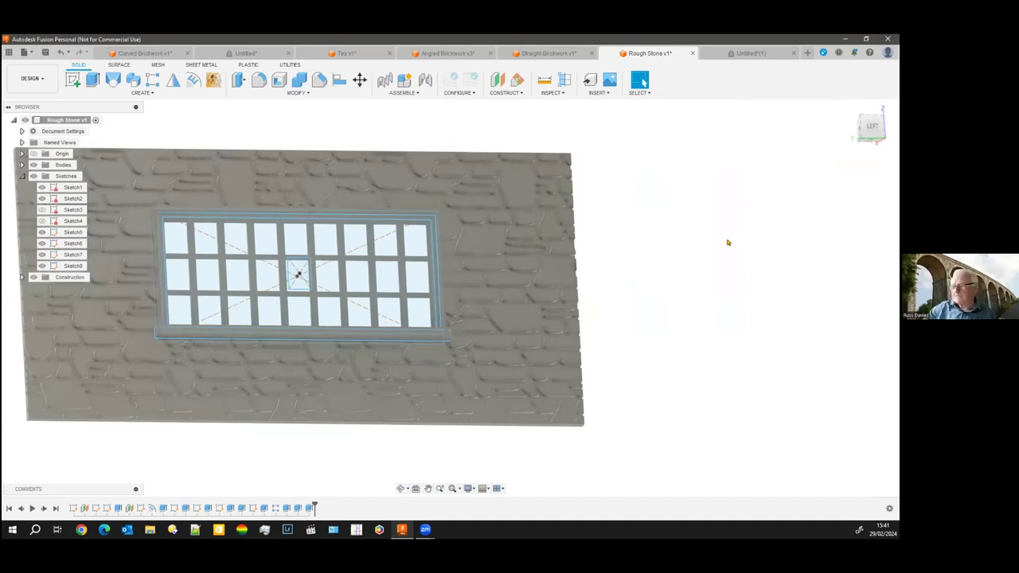
{"action": "middle_click_drag", "start_coordinate": [612, 302], "coordinate": [683, 301]}
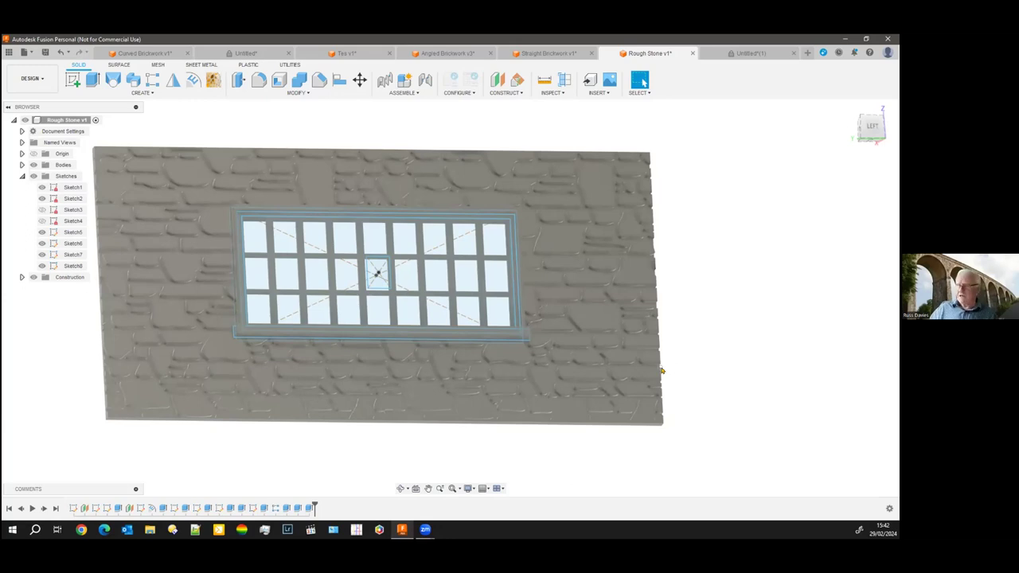
{"action": "scroll", "coordinate": [630, 384], "scroll_direction": "down", "scroll_amount": 3}
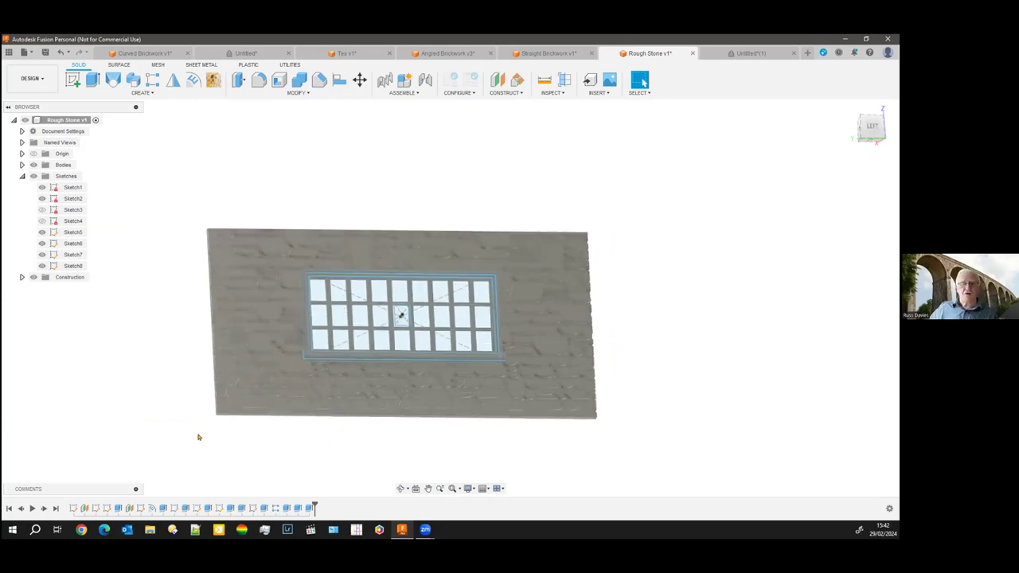
{"action": "left_click", "coordinate": [42, 220]}
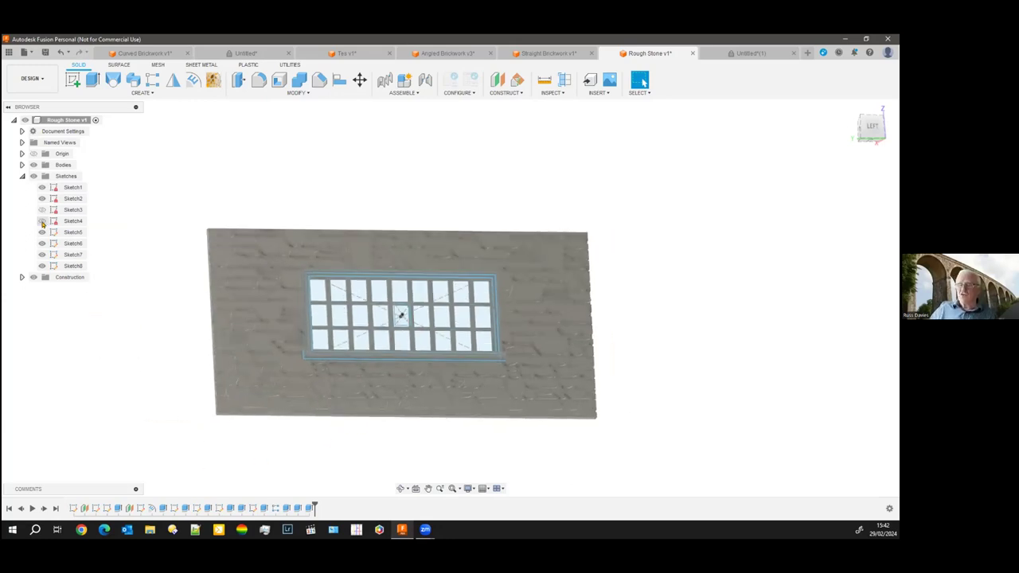
Step: Show Sketch3's dashed rectangle, orbit around the wall, then start a new design
{"action": "left_click", "coordinate": [42, 209]}
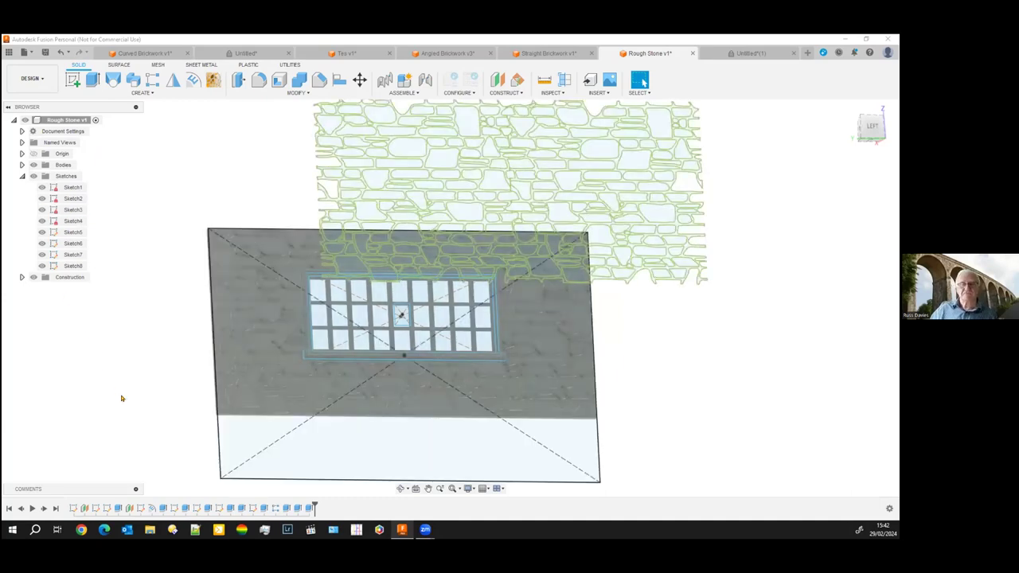
{"action": "middle_click_drag", "start_coordinate": [148, 451], "coordinate": [405, 433], "text": "shift"}
{"action": "middle_click_drag", "start_coordinate": [581, 438], "coordinate": [586, 441], "text": "shift"}
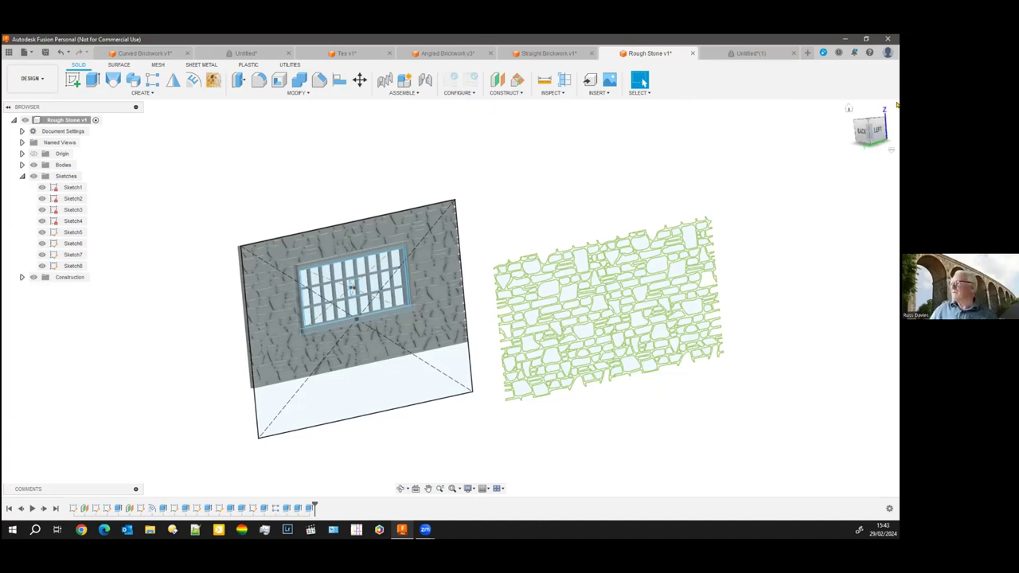
{"action": "left_click", "coordinate": [808, 53]}
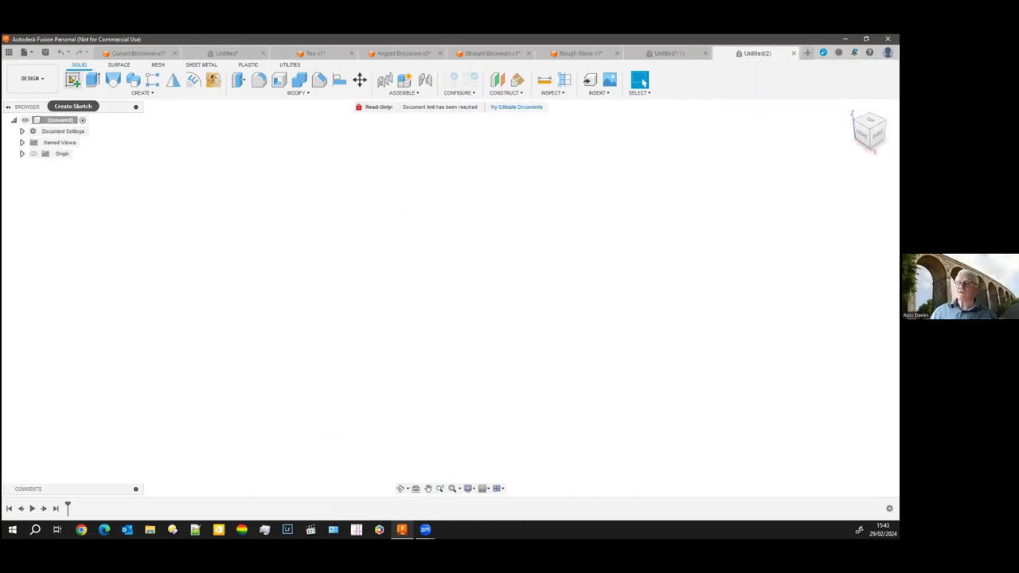
Step: Create a front-plane sketch and try inserting stonewall.svg, cancelling after the unsupported-content error
{"action": "left_click", "coordinate": [72, 79]}
{"action": "left_click", "coordinate": [469, 295]}
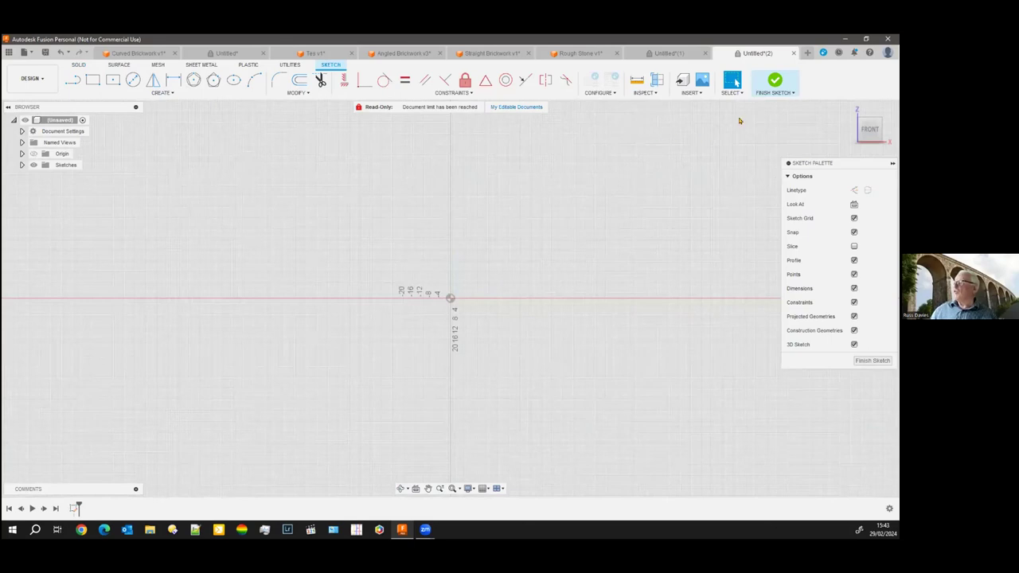
{"action": "left_click", "coordinate": [692, 93]}
{"action": "left_click", "coordinate": [693, 141]}
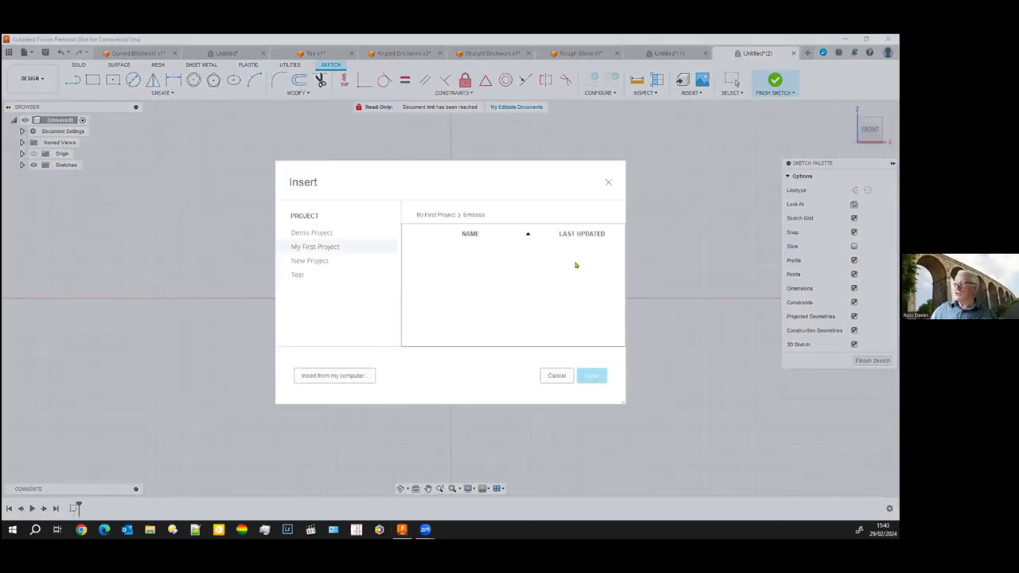
{"action": "left_click", "coordinate": [342, 373]}
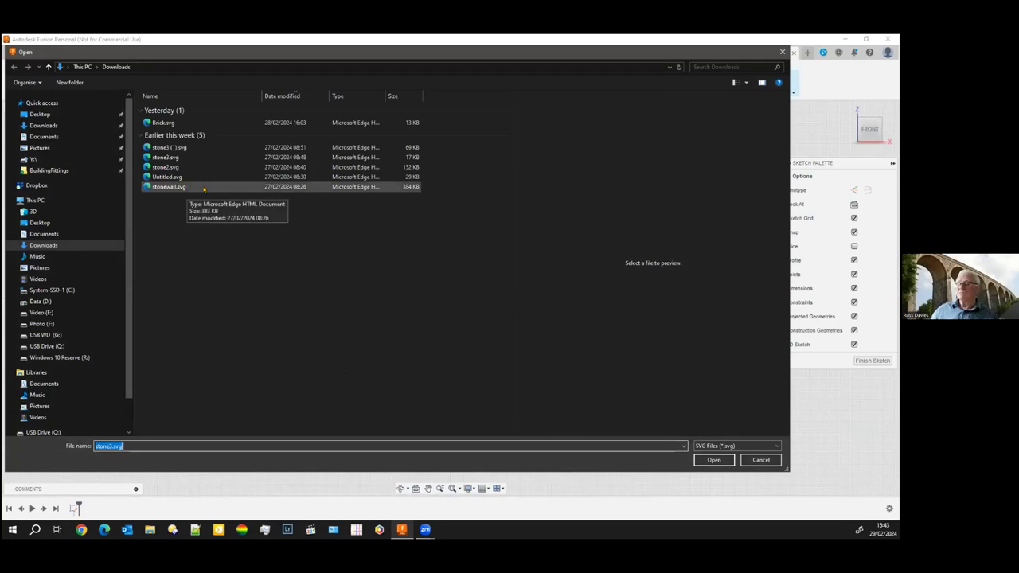
{"action": "left_click", "coordinate": [174, 158]}
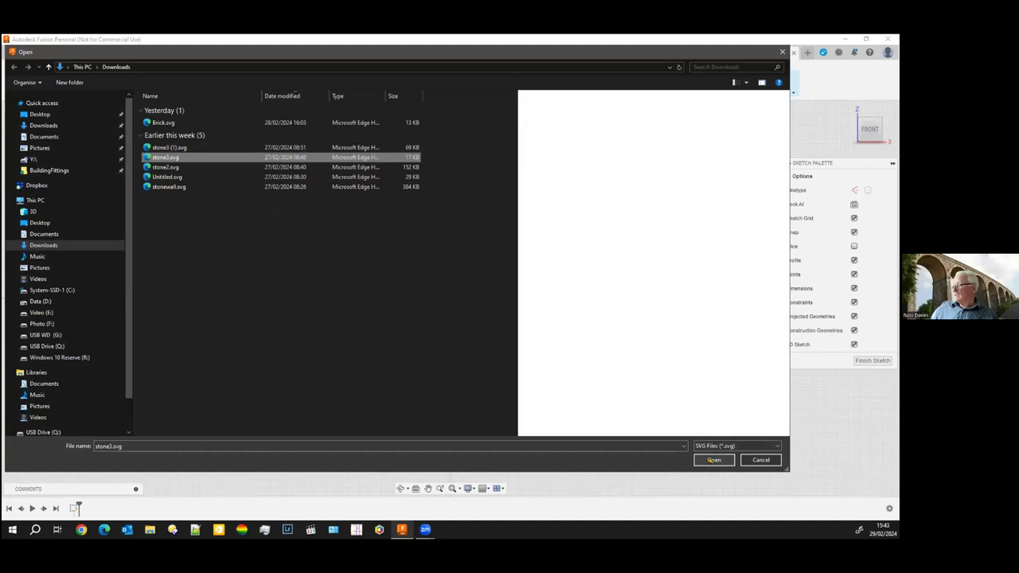
{"action": "left_click", "coordinate": [173, 187]}
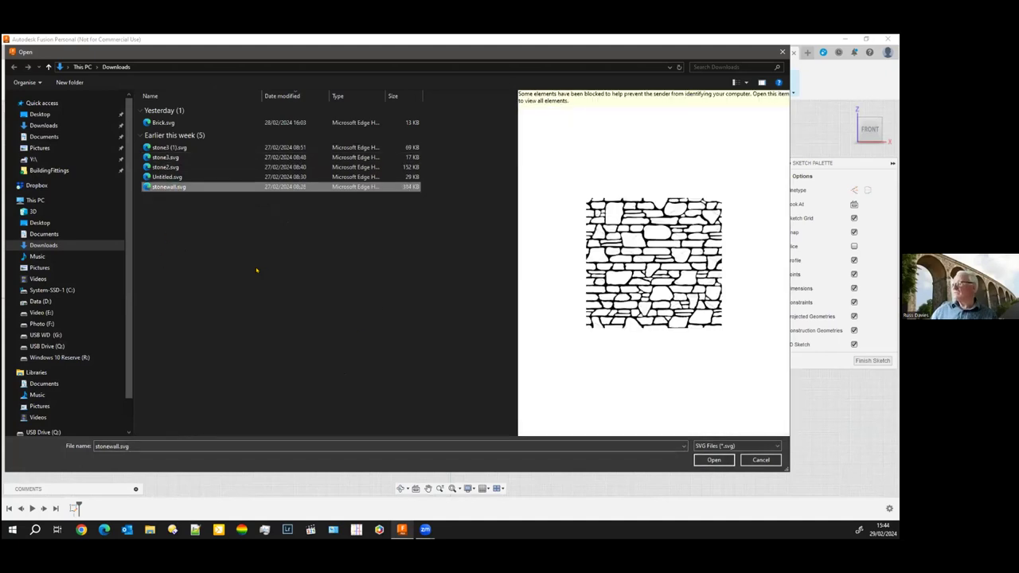
{"action": "left_click", "coordinate": [713, 460]}
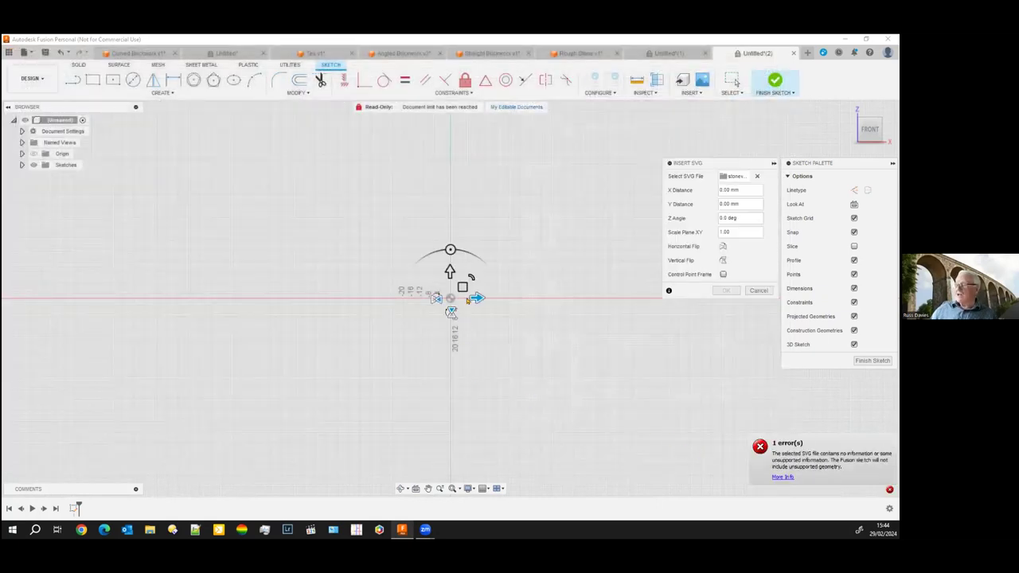
{"action": "left_click_drag", "start_coordinate": [462, 286], "coordinate": [510, 265]}
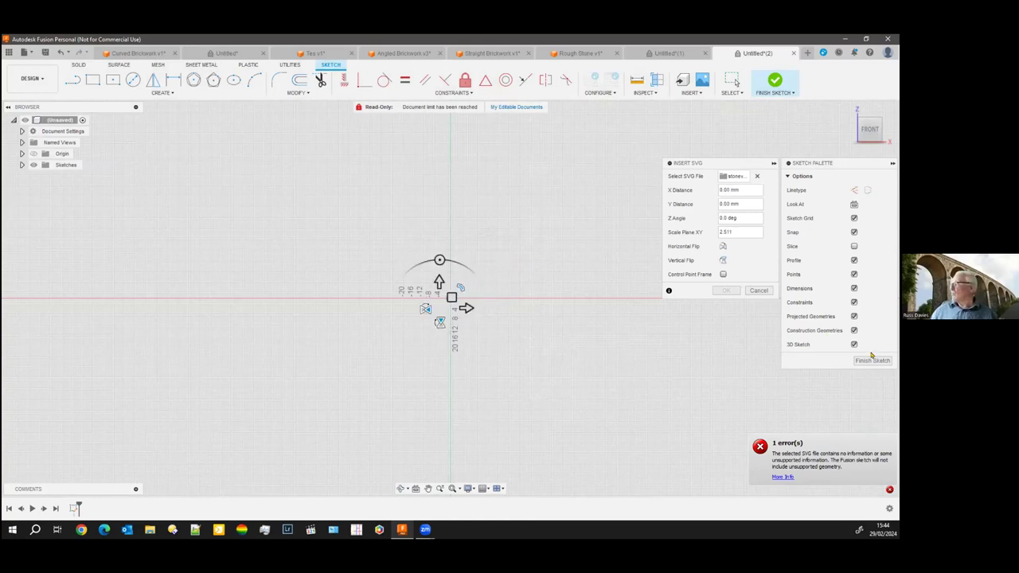
{"action": "left_click", "coordinate": [756, 290]}
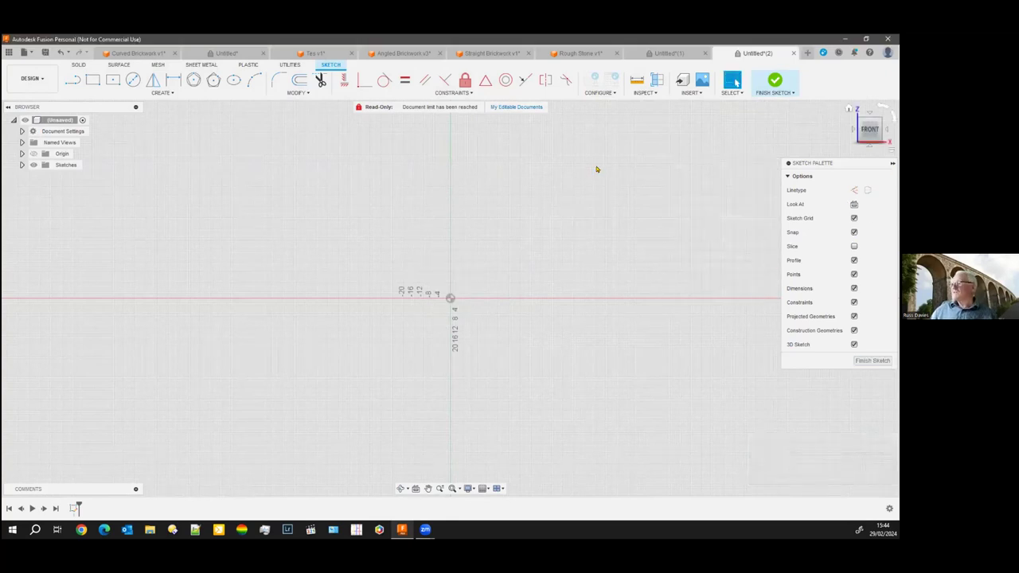
{"action": "left_click", "coordinate": [640, 92]}
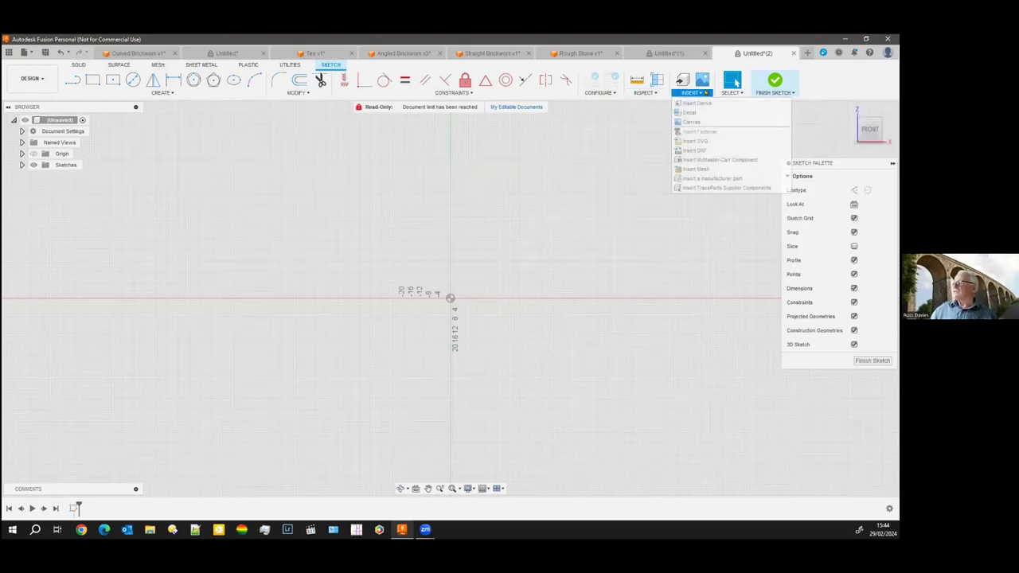
Step: Insert an SVG from the computer, choosing Untitled.svg after previewing the other stone patterns
{"action": "left_click", "coordinate": [628, 152]}
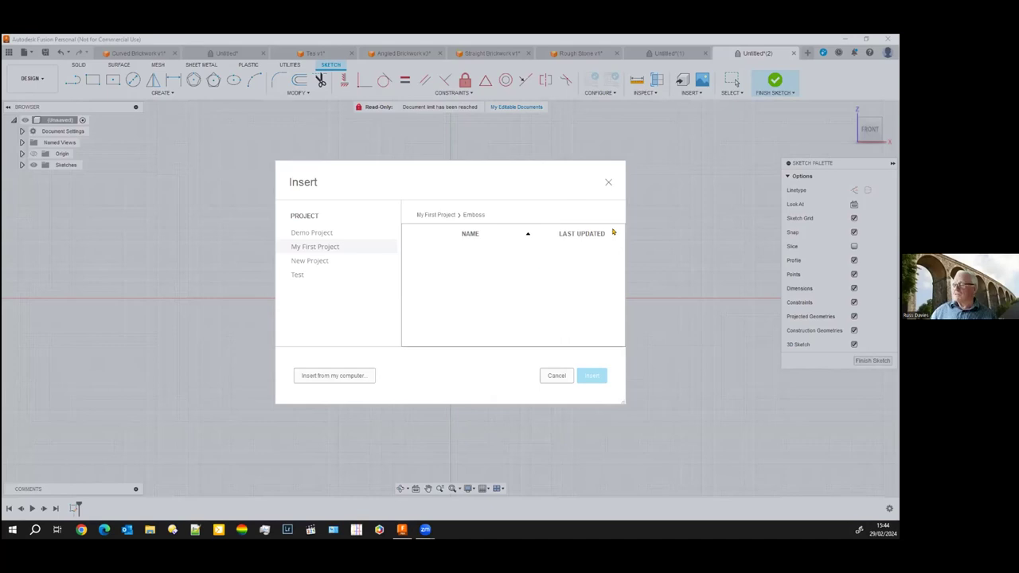
{"action": "left_click", "coordinate": [335, 379]}
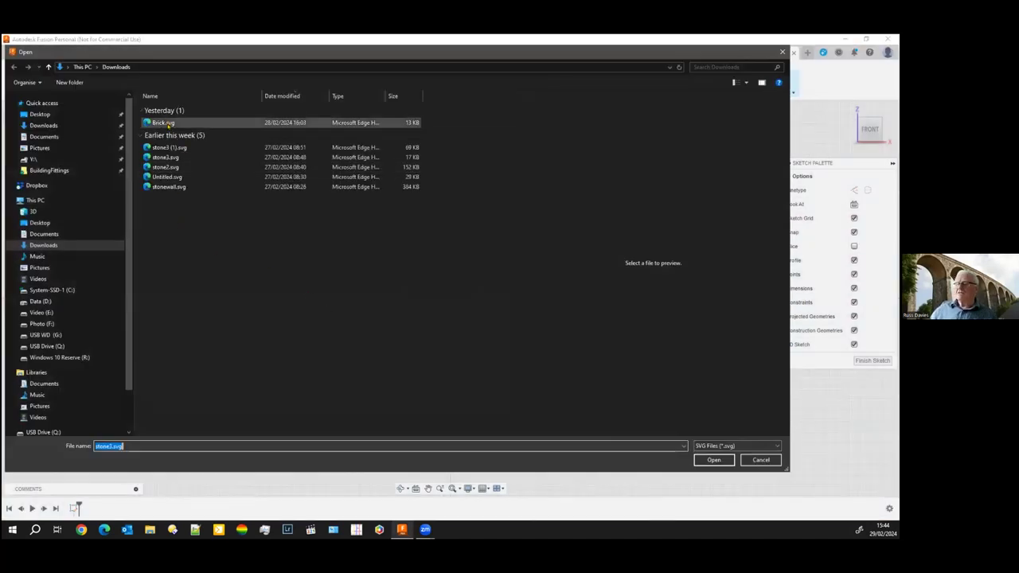
{"action": "left_click", "coordinate": [163, 123]}
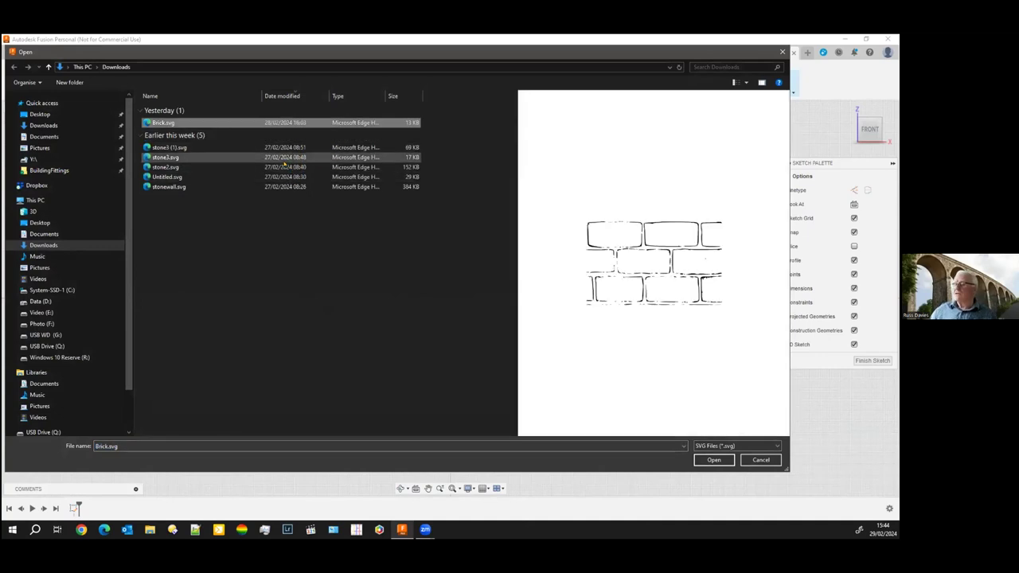
{"action": "left_click", "coordinate": [184, 148]}
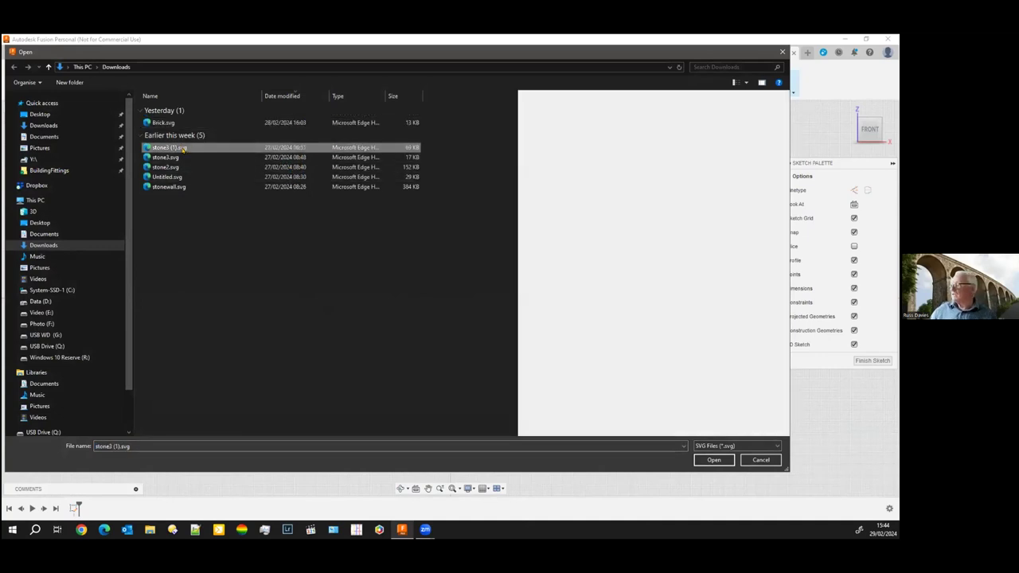
{"action": "left_click", "coordinate": [170, 177]}
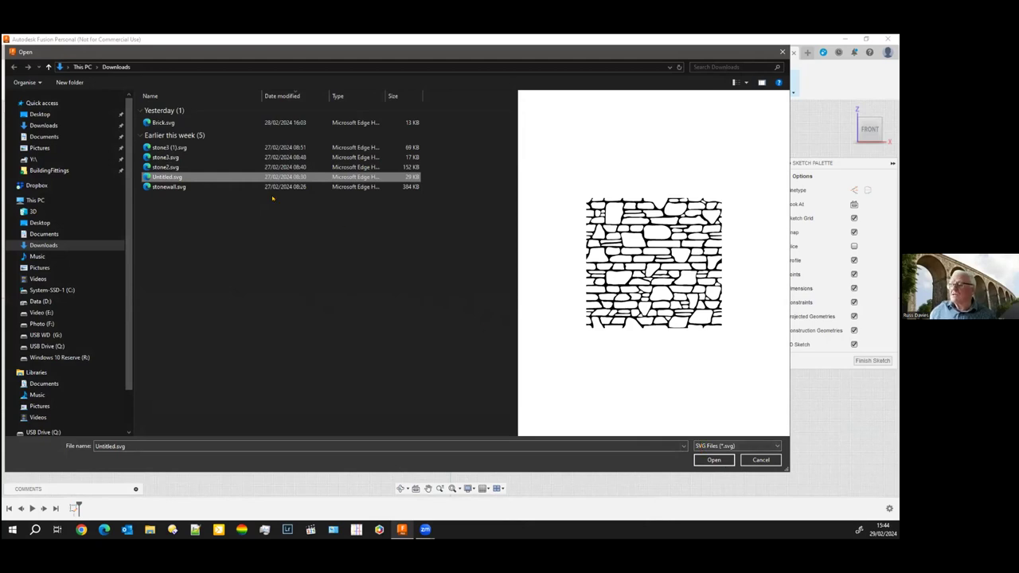
{"action": "left_click", "coordinate": [169, 159]}
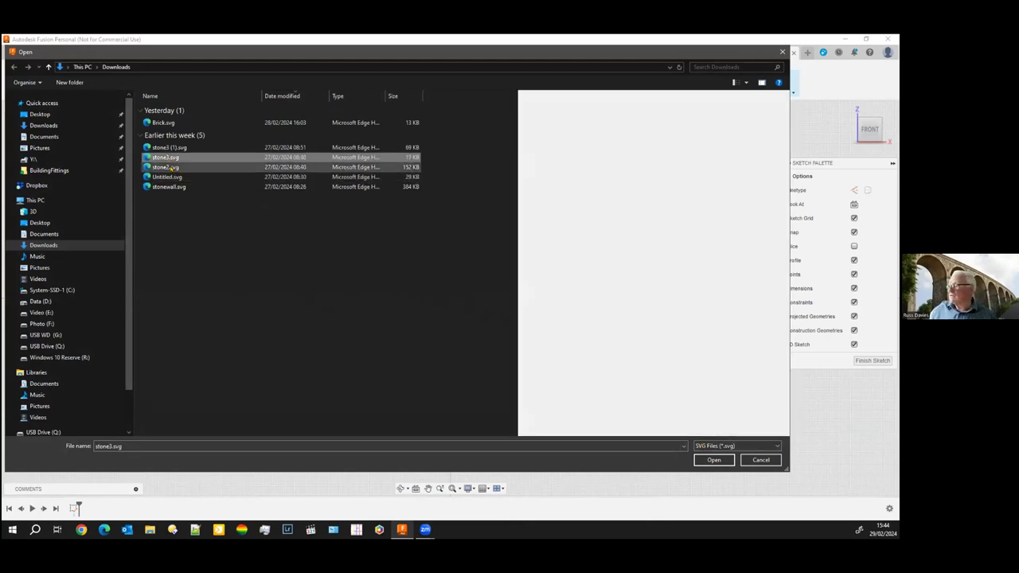
{"action": "left_click", "coordinate": [171, 168]}
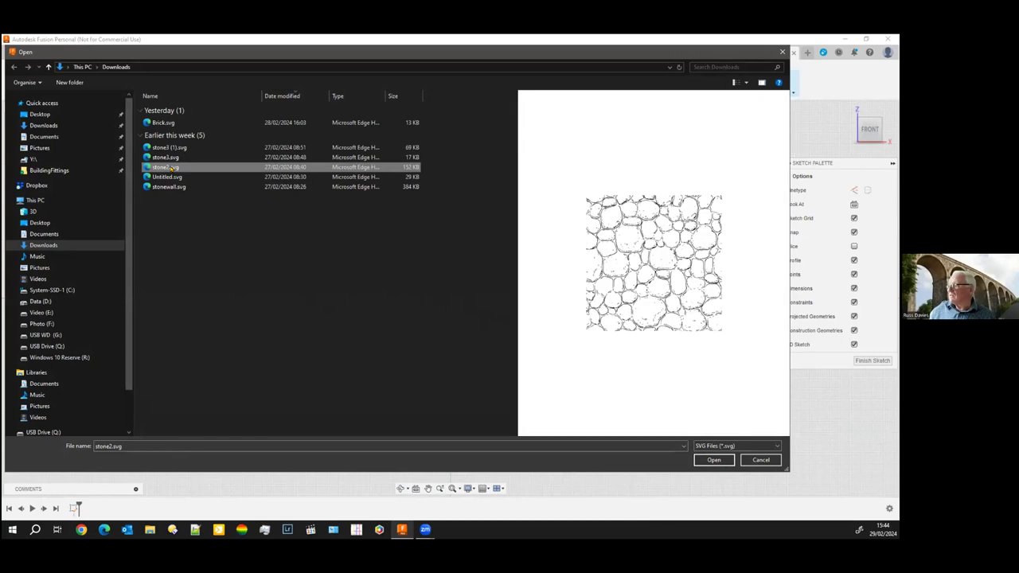
{"action": "left_click", "coordinate": [168, 177]}
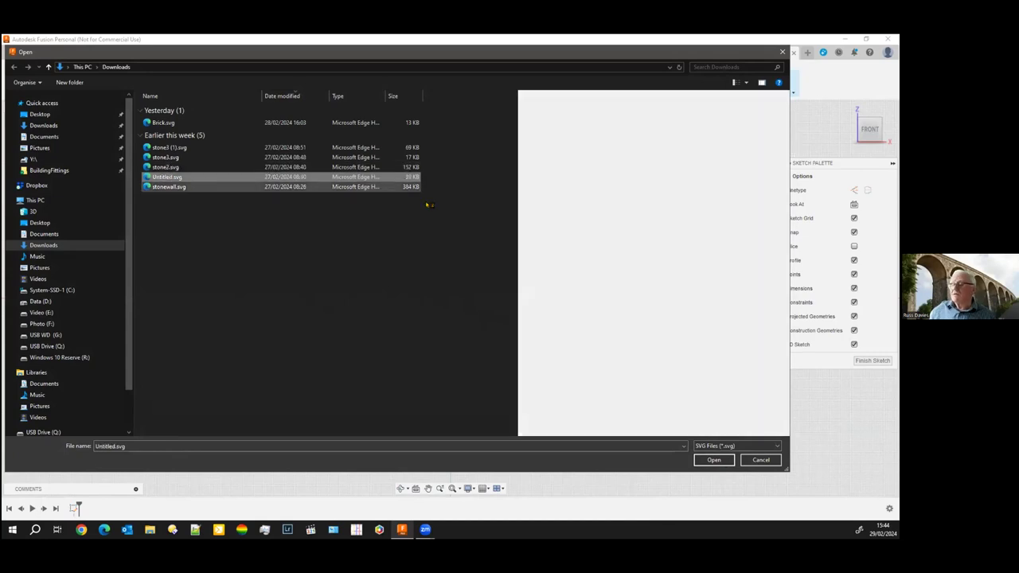
{"action": "left_click", "coordinate": [714, 459]}
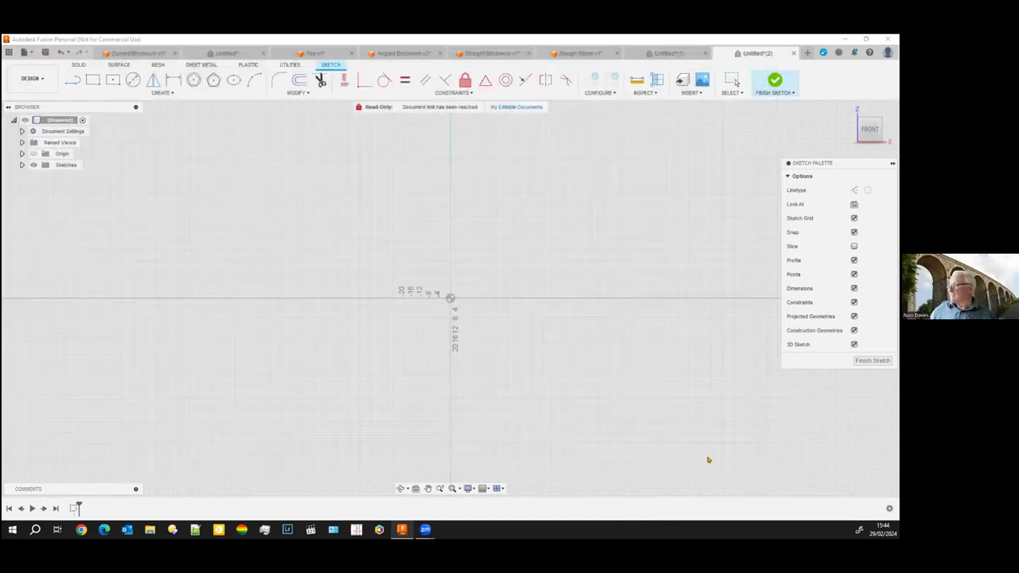
Step: Scale the placed Untitled.svg stone pattern to 0.605 and accept it
{"action": "middle_click_drag", "start_coordinate": [504, 398], "coordinate": [207, 486]}
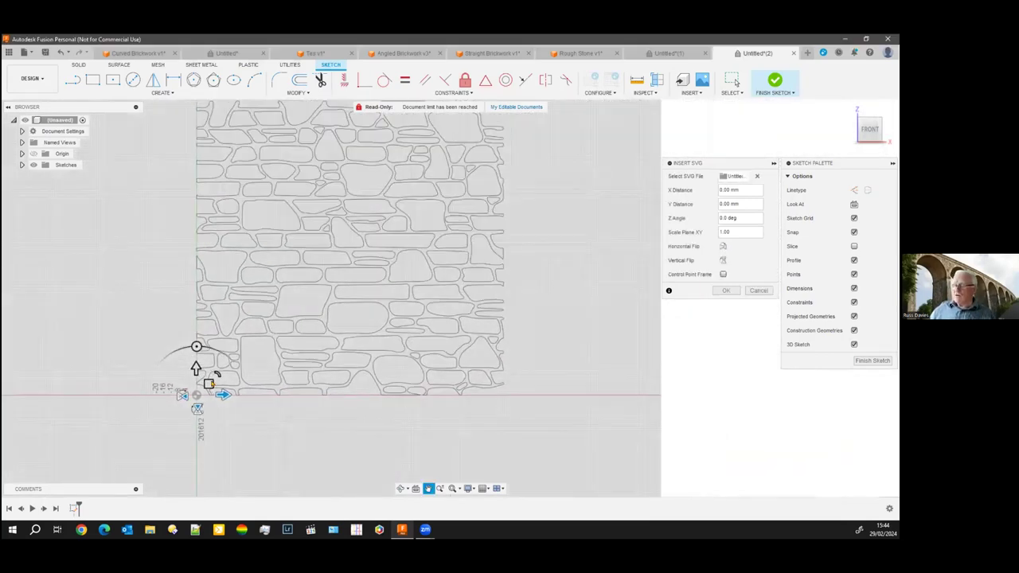
{"action": "mouse_move", "coordinate": [215, 376]}
{"action": "left_mouse_down"}
{"action": "mouse_move", "coordinate": [290, 332]}
{"action": "mouse_move", "coordinate": [207, 384]}
{"action": "left_mouse_up"}
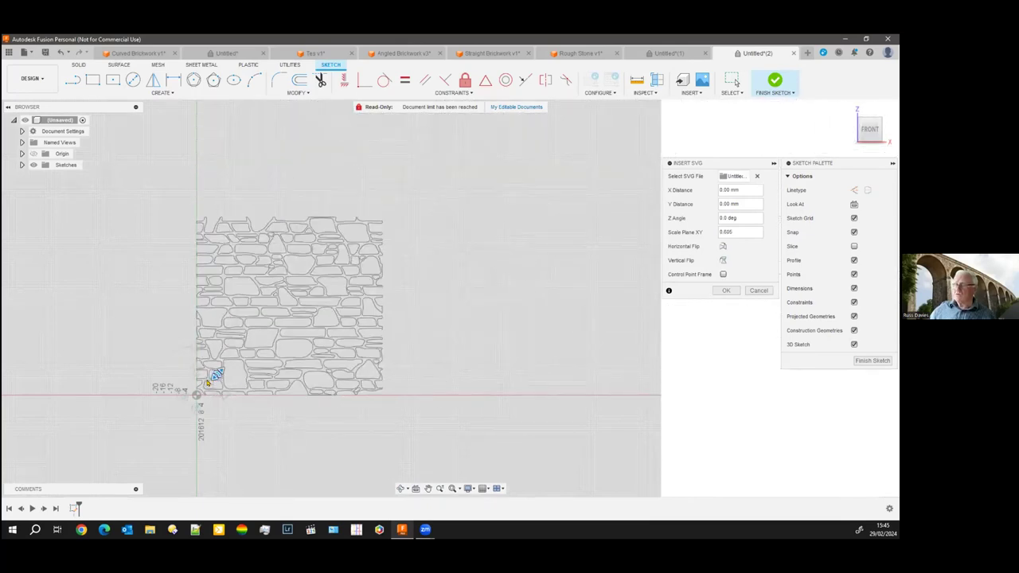
{"action": "left_click", "coordinate": [862, 362]}
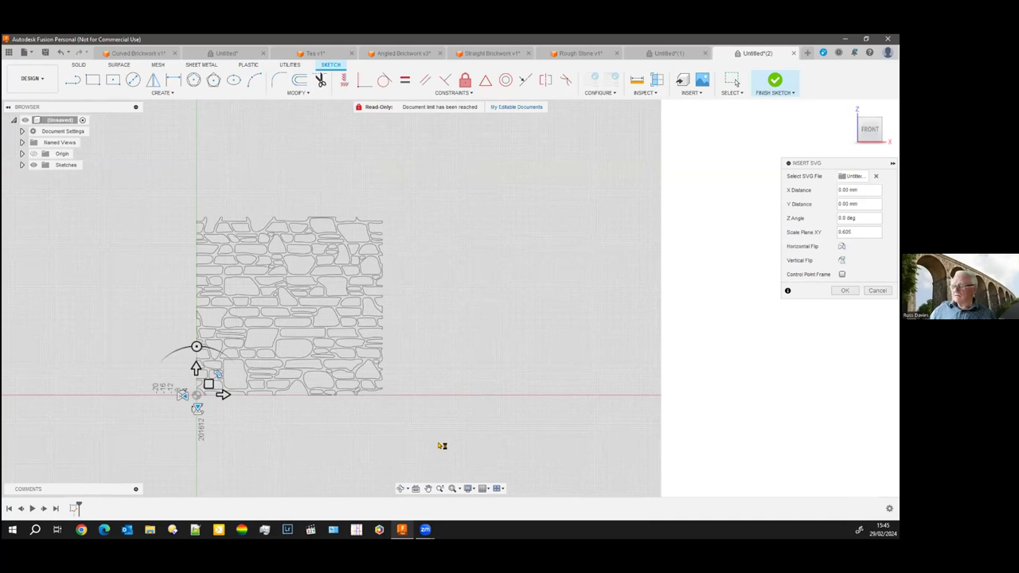
{"action": "left_click", "coordinate": [845, 291]}
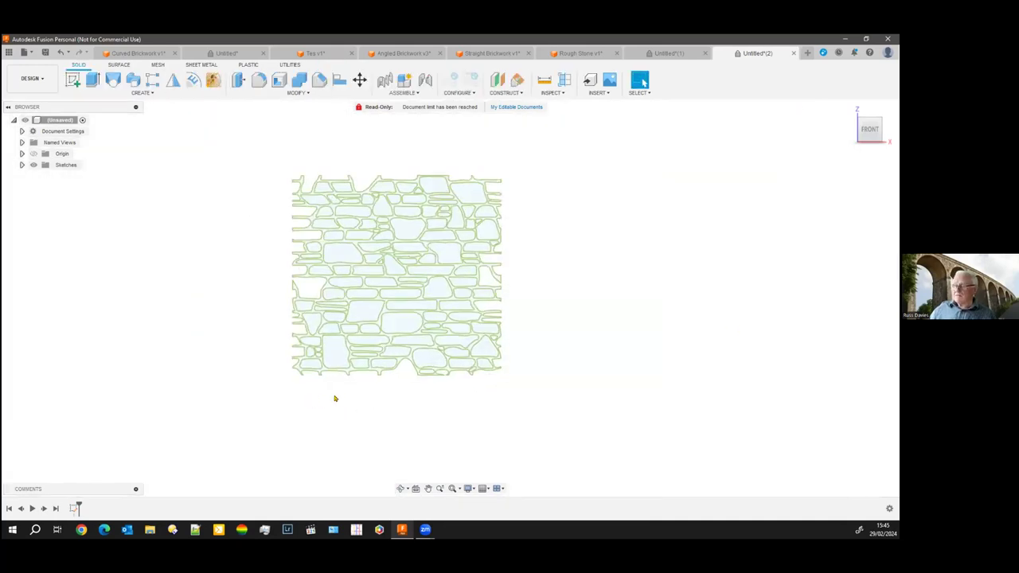
Step: Cancel a started sketch and bring up the Construct options instead
{"action": "middle_click_drag", "start_coordinate": [162, 294], "coordinate": [191, 338], "text": "shift"}
{"action": "left_click", "coordinate": [72, 79]}
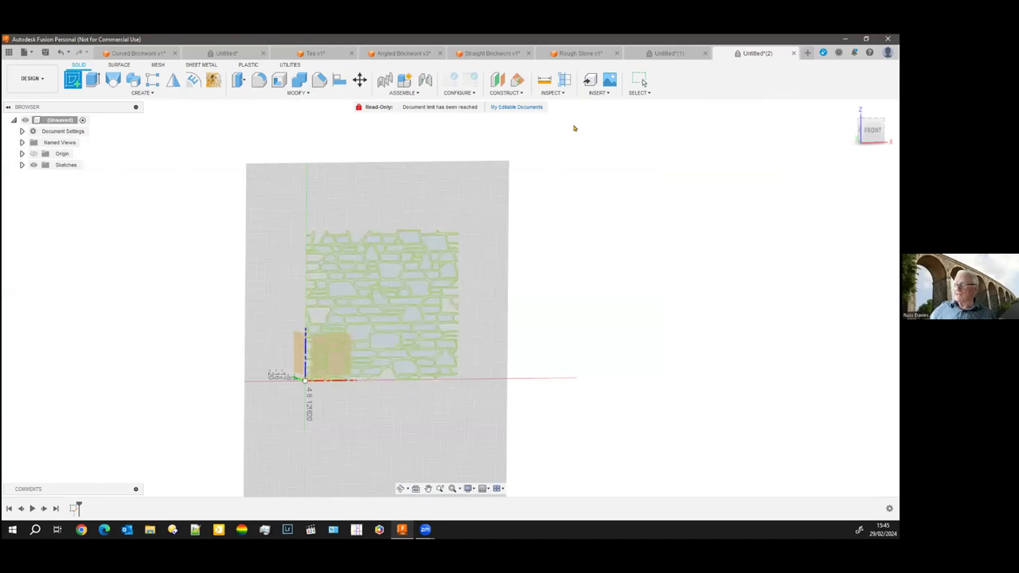
{"action": "key", "text": "Escape"}
{"action": "left_click", "coordinate": [554, 92]}
{"action": "left_click", "coordinate": [507, 93]}
{"action": "left_click", "coordinate": [506, 93]}
{"action": "left_click", "coordinate": [507, 93]}
Step: Create a plane offset 338.175 mm from a stone profile and start a sketch on it
{"action": "left_click", "coordinate": [510, 103]}
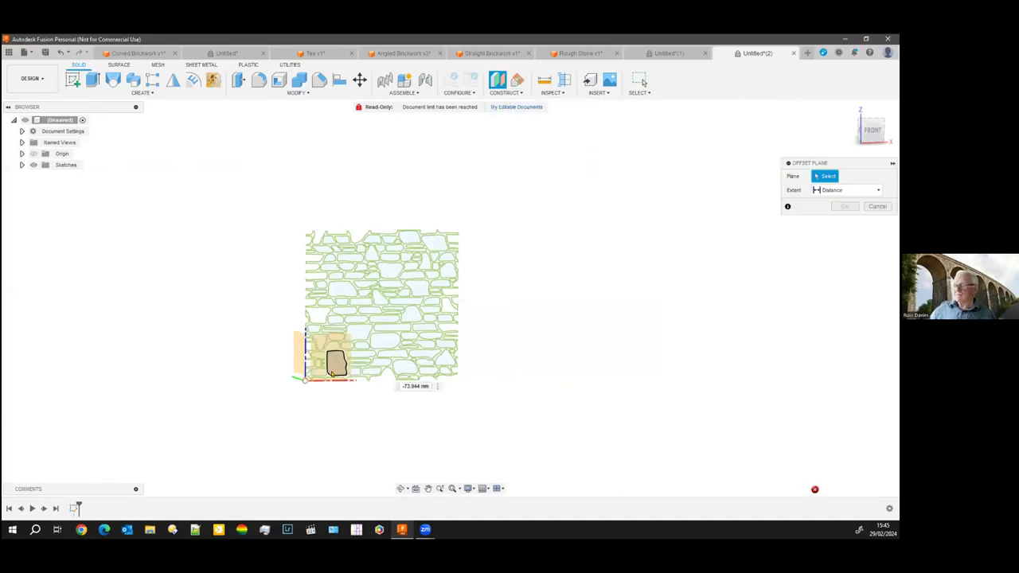
{"action": "left_click", "coordinate": [334, 368]}
{"action": "left_click_drag", "start_coordinate": [299, 340], "coordinate": [210, 319]}
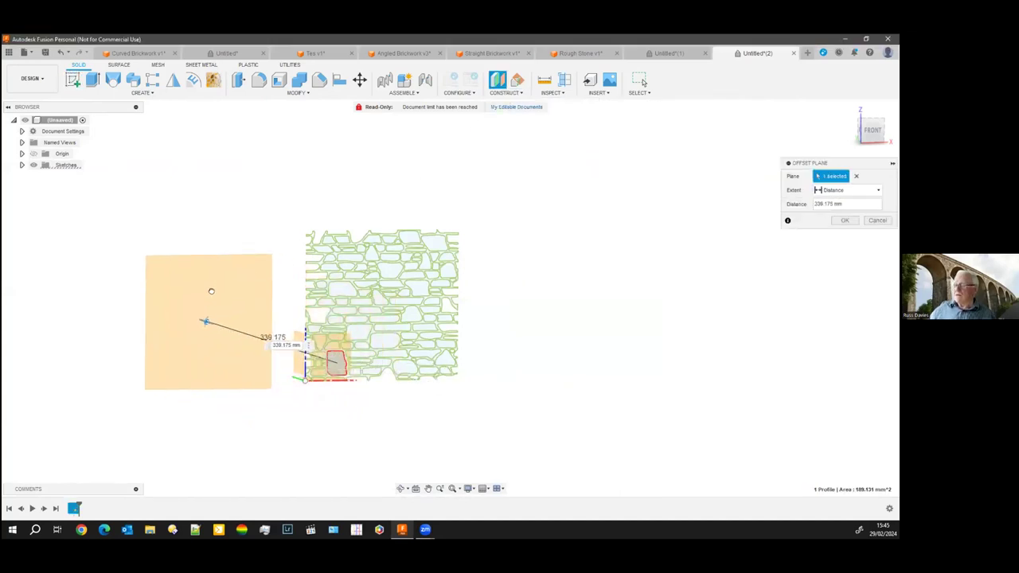
{"action": "left_click", "coordinate": [845, 220]}
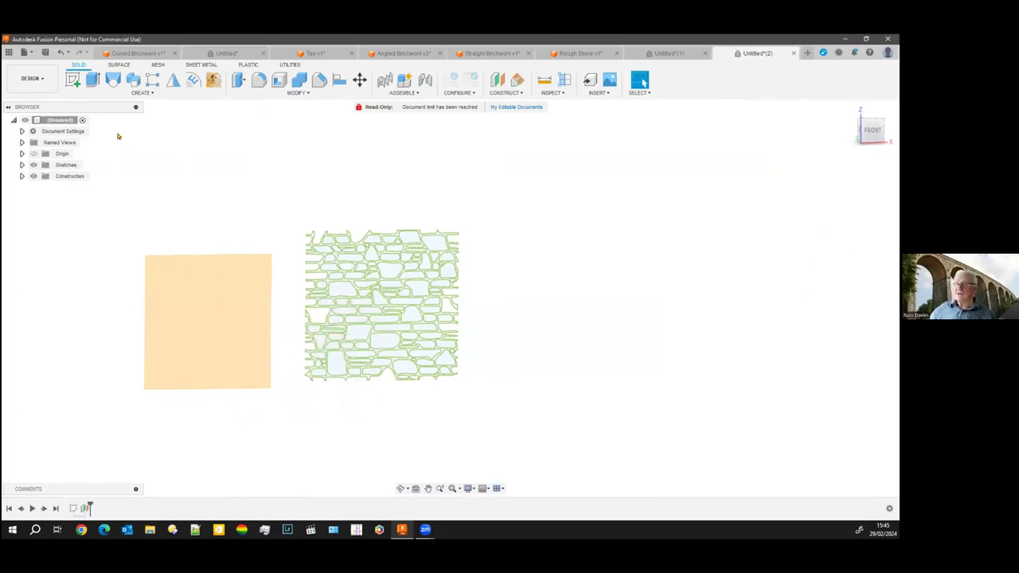
{"action": "left_click", "coordinate": [73, 80]}
{"action": "left_click", "coordinate": [322, 354]}
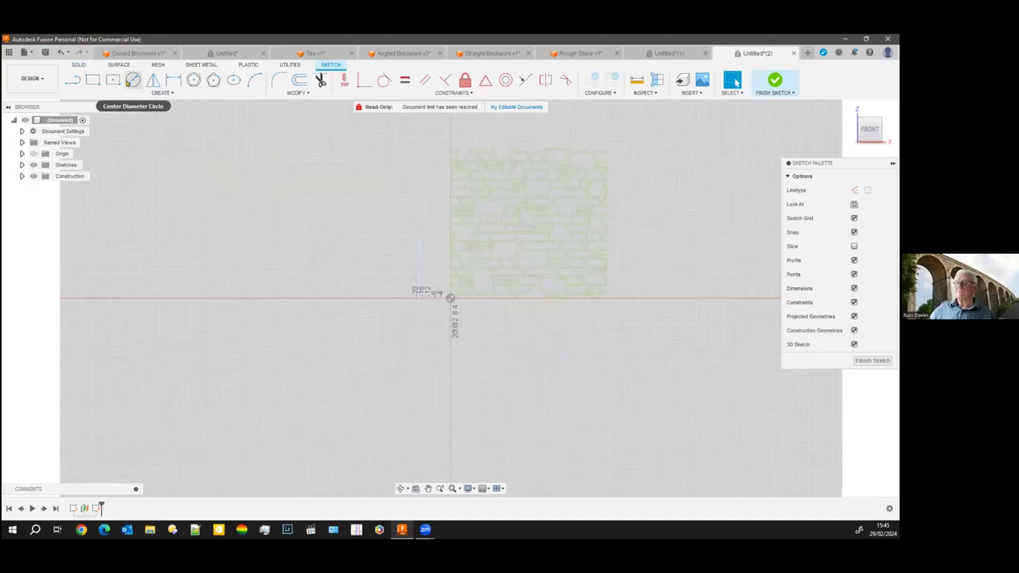
Step: Draw a two-point rectangle from the sketch origin over the pattern and finish the sketch
{"action": "left_click", "coordinate": [92, 80]}
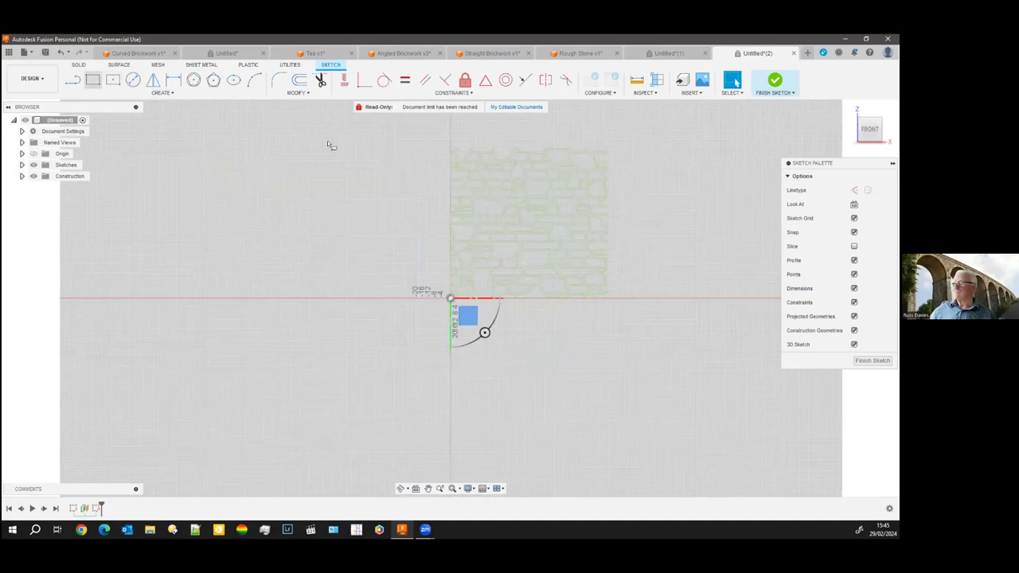
{"action": "left_click", "coordinate": [423, 137]}
{"action": "left_click", "coordinate": [649, 343]}
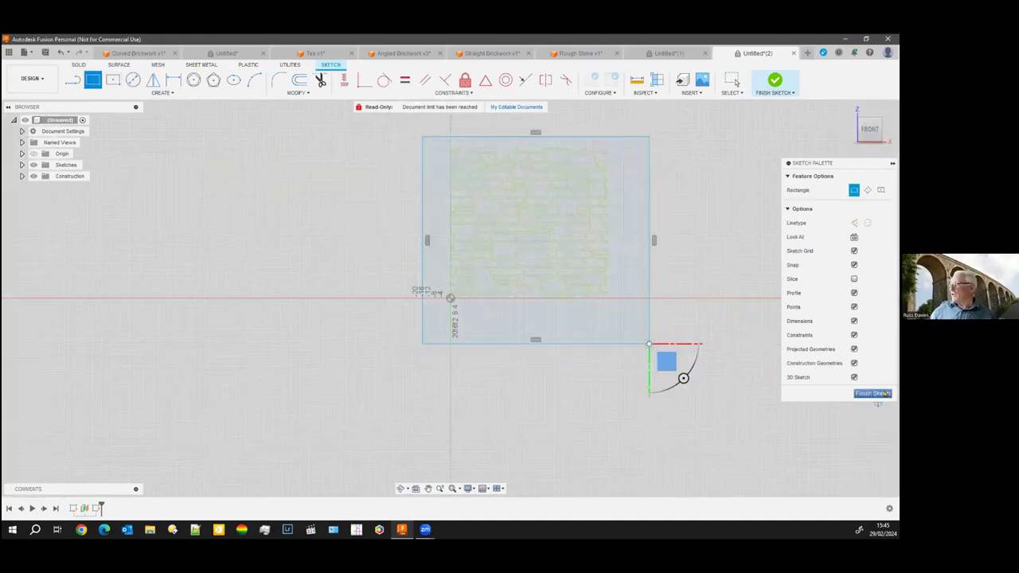
{"action": "left_click", "coordinate": [872, 394]}
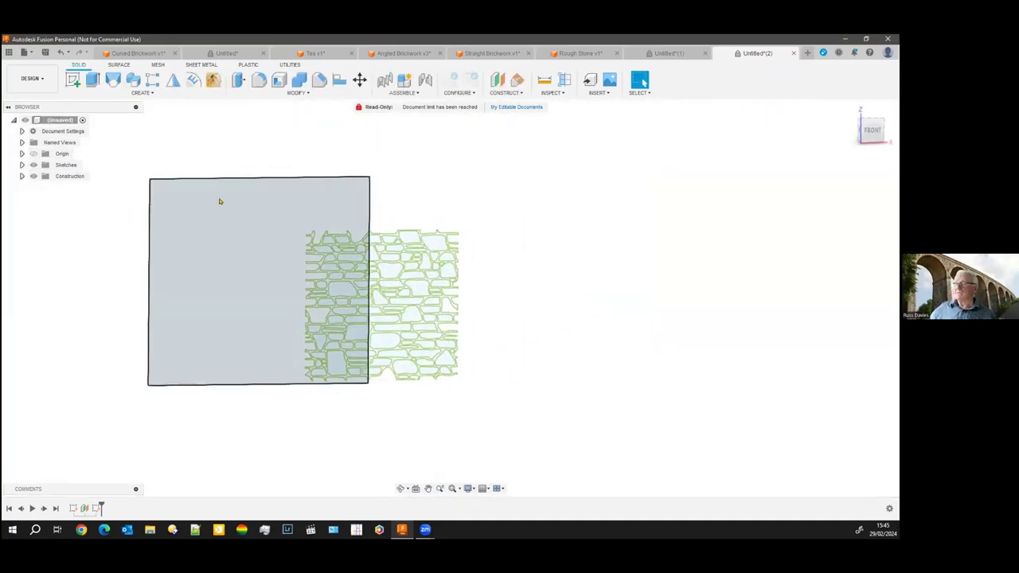
Step: Extrude the rectangle profile into a 30.403 mm thick solid block
{"action": "left_click", "coordinate": [93, 79]}
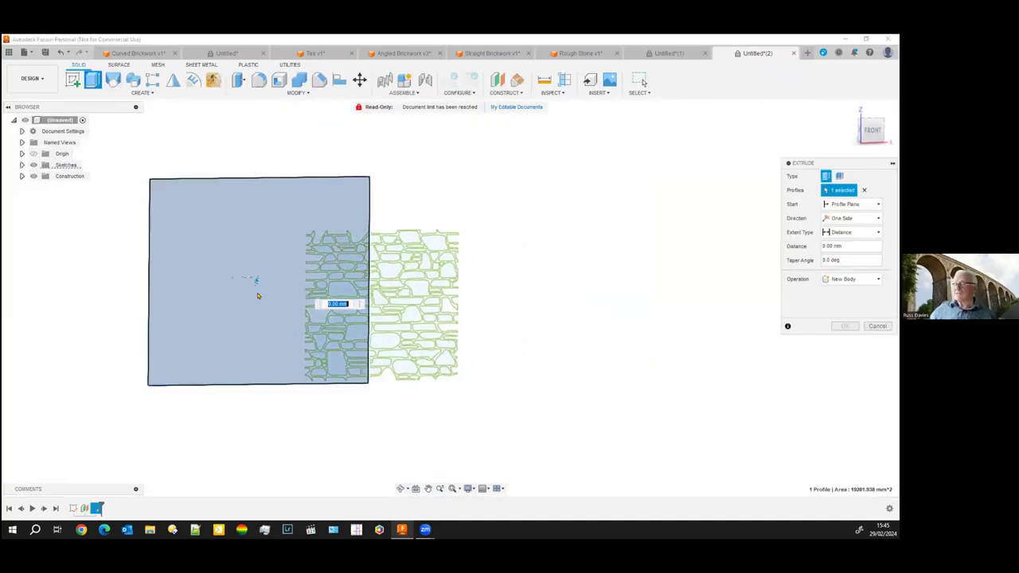
{"action": "type", "text": "10"}
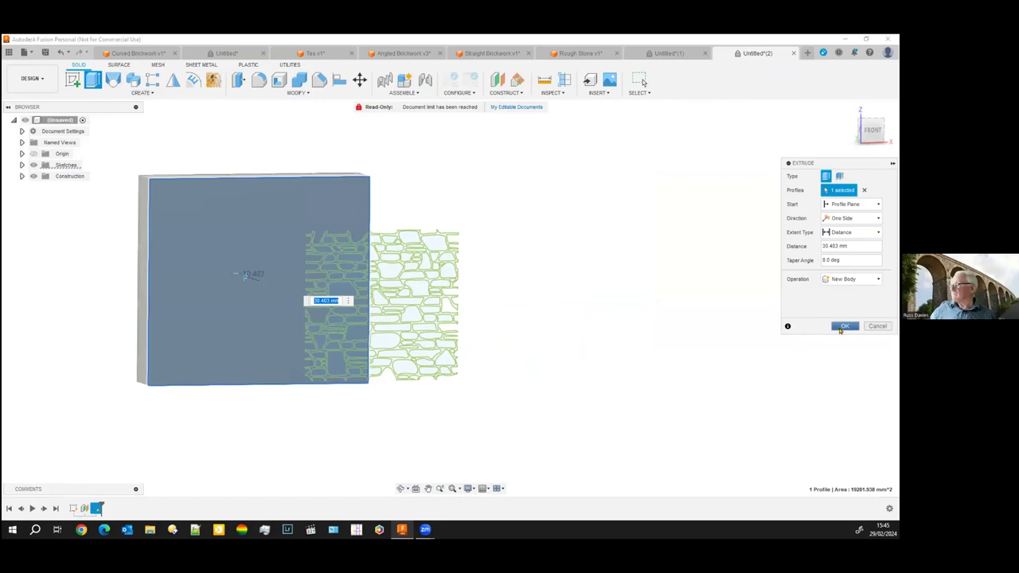
{"action": "left_click", "coordinate": [845, 326]}
{"action": "middle_click_drag", "start_coordinate": [553, 407], "coordinate": [632, 210], "text": "shift"}
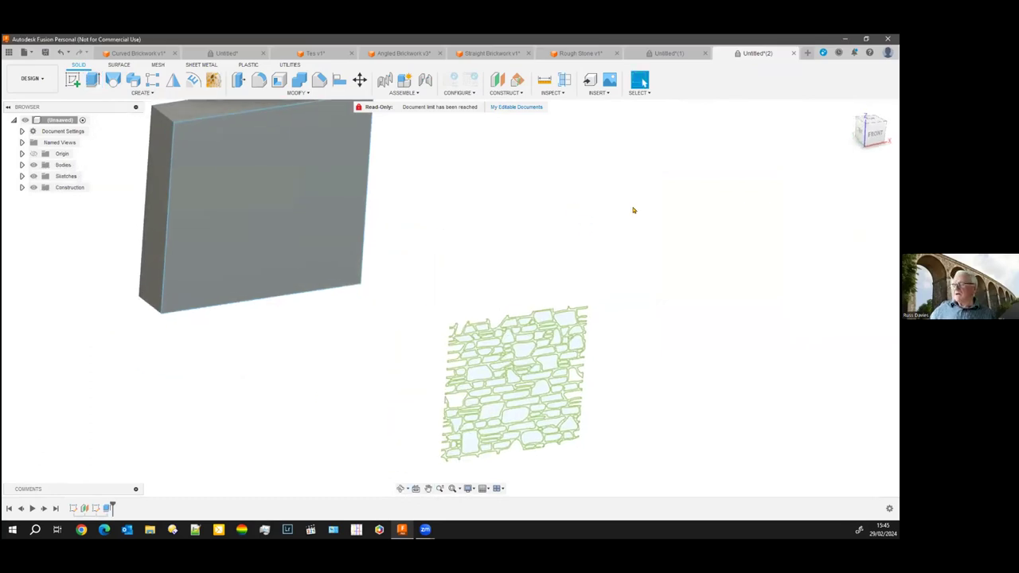
{"action": "scroll", "coordinate": [632, 209], "scroll_direction": "down", "scroll_amount": 2}
{"action": "left_click", "coordinate": [194, 79]}
{"action": "mouse_move", "coordinate": [479, 255]}
{"action": "left_mouse_down"}
{"action": "mouse_move", "coordinate": [554, 354]}
{"action": "mouse_move", "coordinate": [639, 411]}
{"action": "left_mouse_up"}
{"action": "left_click", "coordinate": [620, 208]}
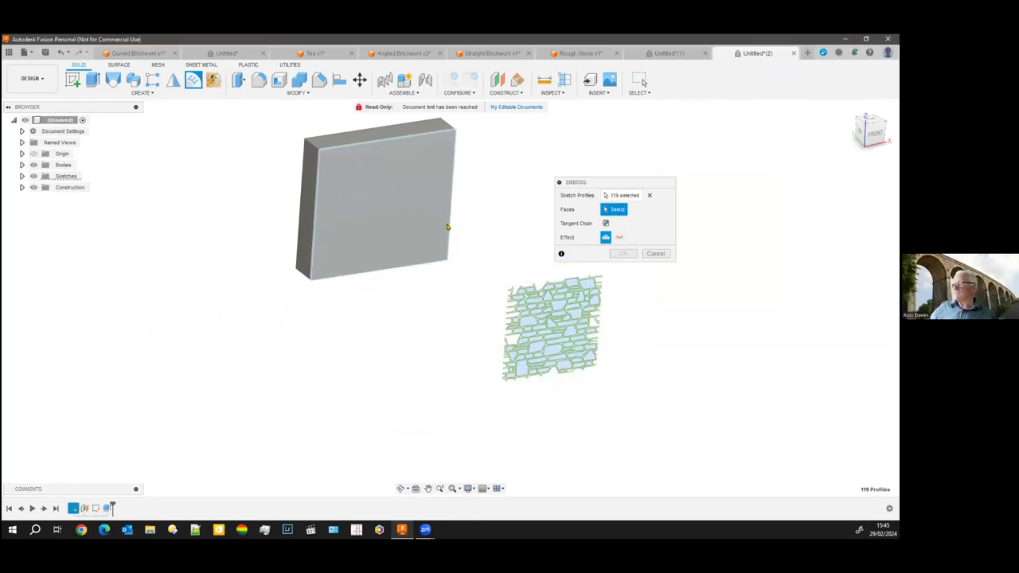
{"action": "left_click", "coordinate": [404, 213]}
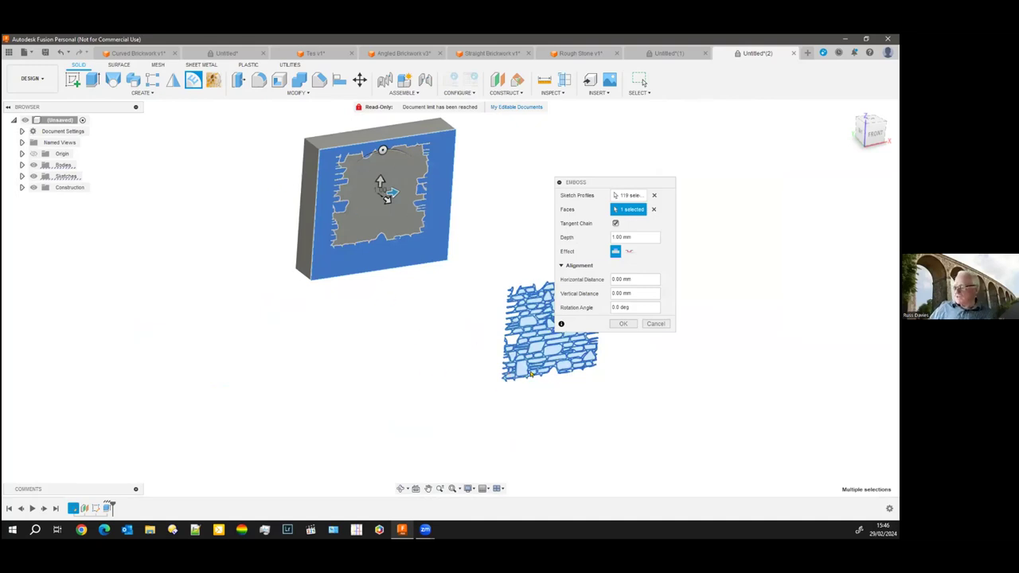
{"action": "left_click", "coordinate": [649, 324]}
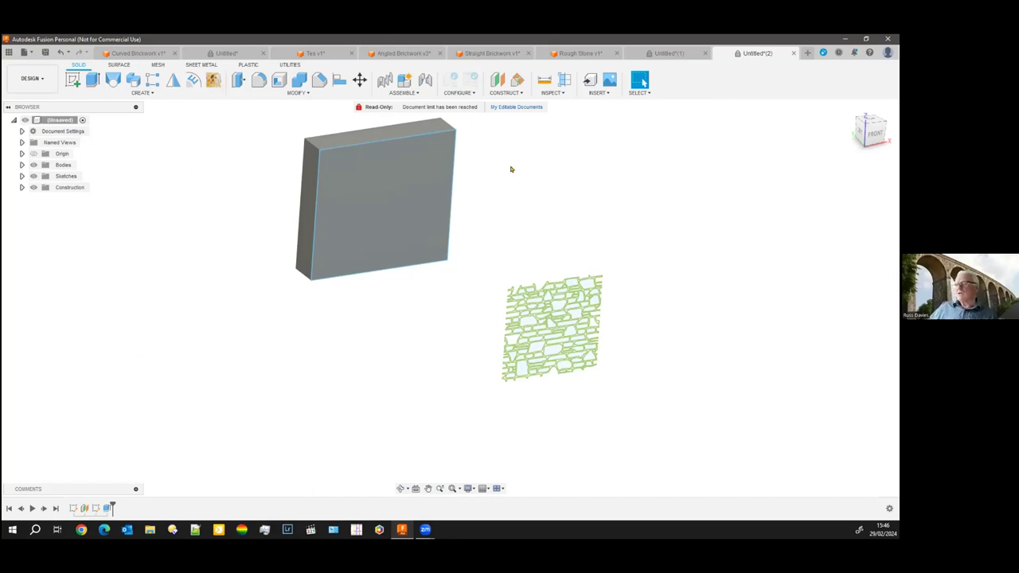
{"action": "middle_click_drag", "start_coordinate": [511, 168], "coordinate": [493, 244]}
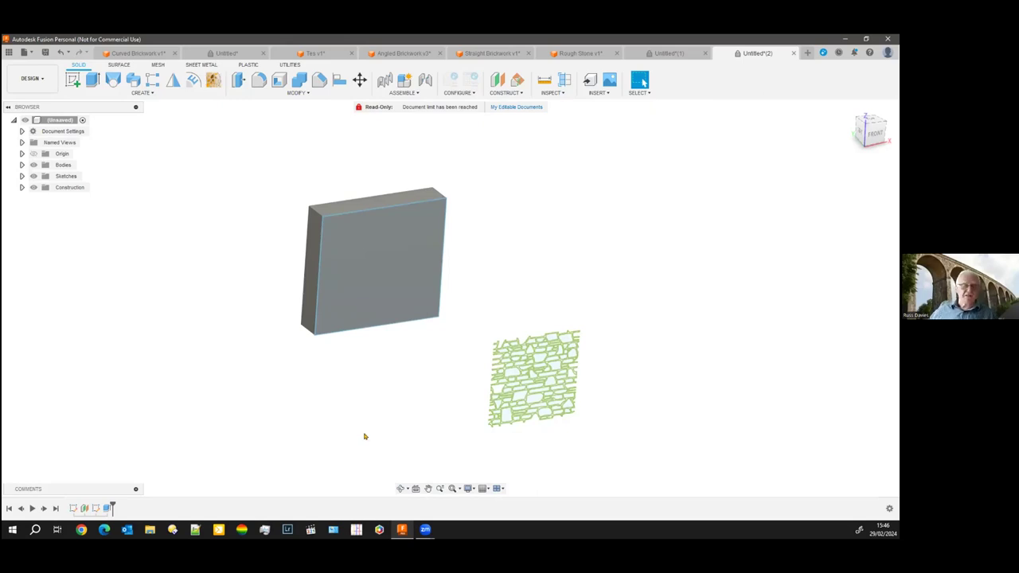
Step: Close the Untitled(2) test design without saving
{"action": "left_click", "coordinate": [792, 53]}
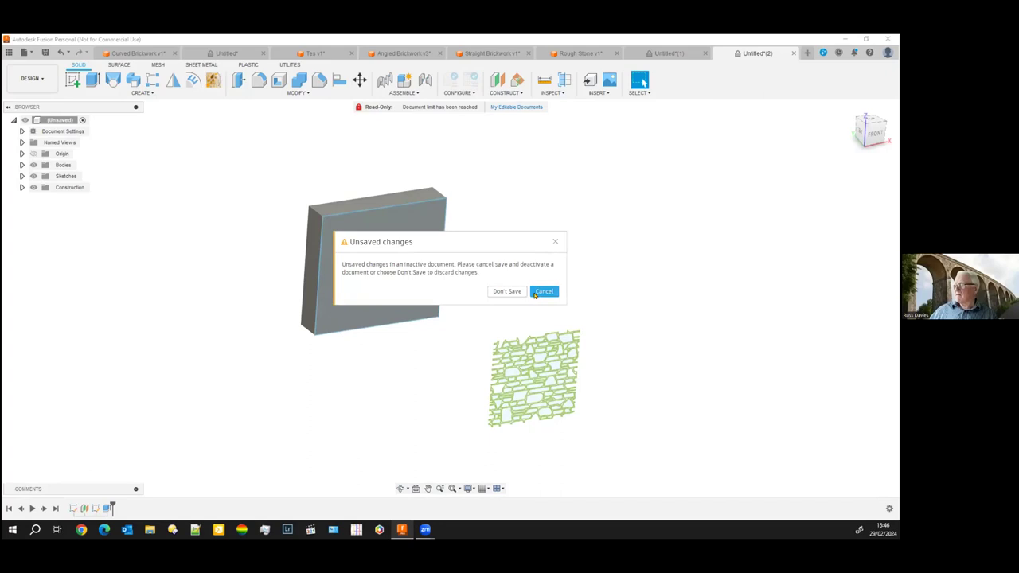
{"action": "left_click", "coordinate": [508, 292]}
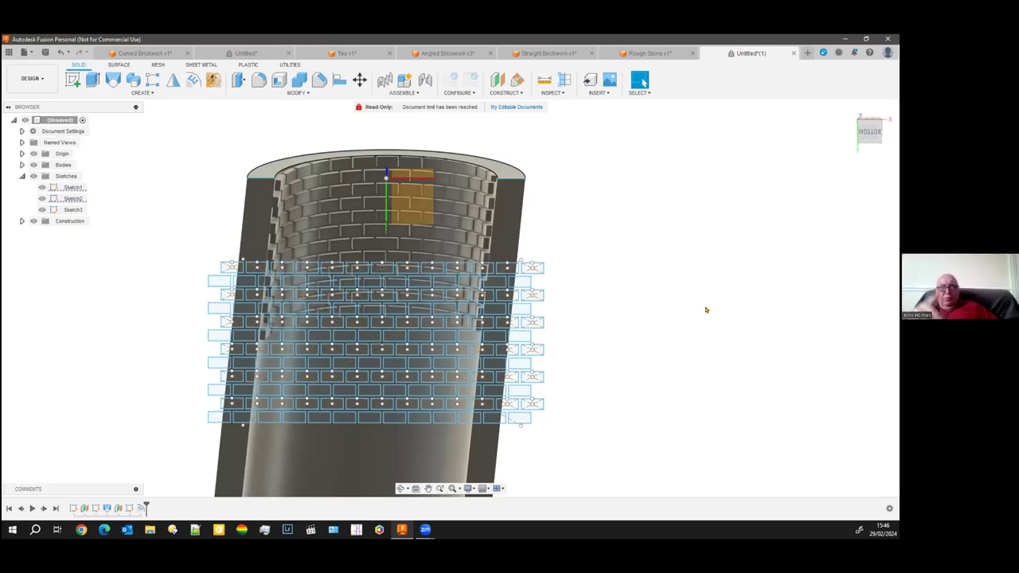
{"action": "scroll", "coordinate": [705, 309], "scroll_direction": "down", "scroll_amount": 1}
Step: Switch through the Tes v1 and Angled Brickwork v3 tabs to Rough Stone v1
{"action": "left_click", "coordinate": [238, 57]}
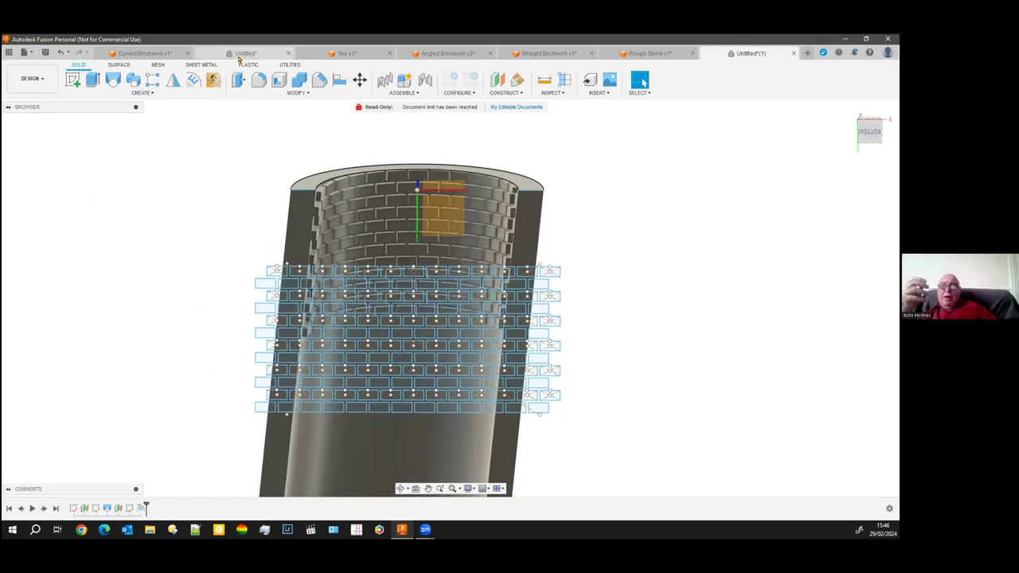
{"action": "left_click", "coordinate": [335, 54]}
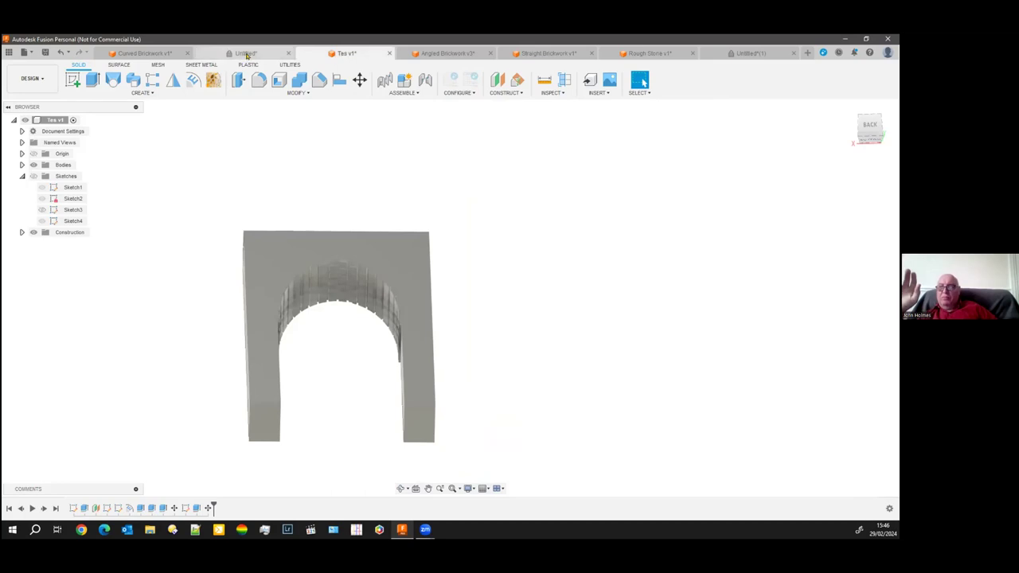
{"action": "left_click", "coordinate": [446, 53]}
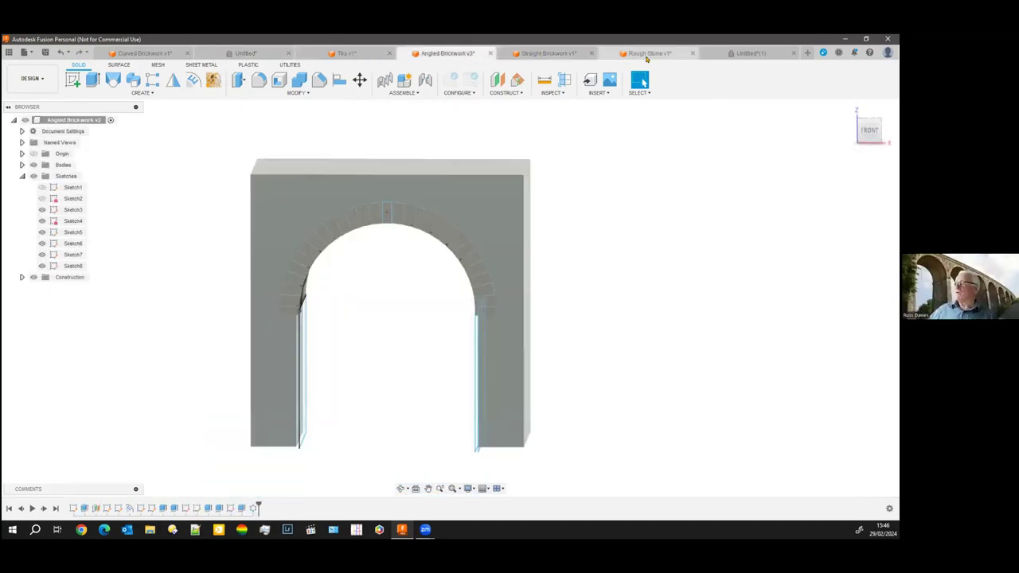
{"action": "left_click", "coordinate": [677, 53]}
{"action": "scroll", "coordinate": [565, 411], "scroll_direction": "down", "scroll_amount": 2}
{"action": "scroll", "coordinate": [398, 393], "scroll_direction": "up", "scroll_amount": 8}
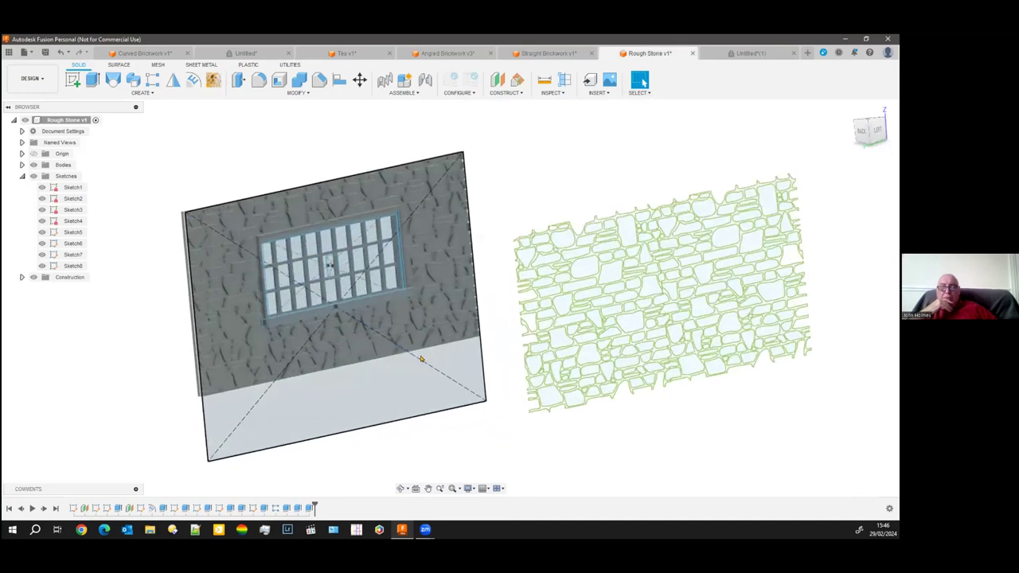
Step: Hide Sketch4 and the whole Sketches folder
{"action": "scroll", "coordinate": [501, 374], "scroll_direction": "up", "scroll_amount": 2}
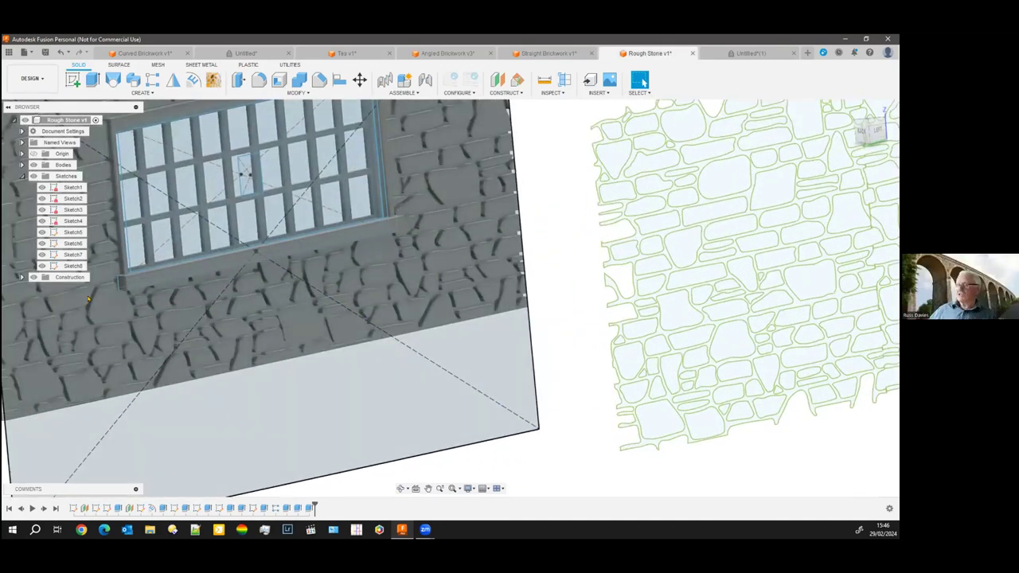
{"action": "left_click", "coordinate": [46, 221]}
{"action": "left_click", "coordinate": [43, 221]}
{"action": "left_click", "coordinate": [33, 176]}
Step: Select the stone faces just below the window
{"action": "middle_click_drag", "start_coordinate": [346, 416], "coordinate": [410, 324], "text": "shift"}
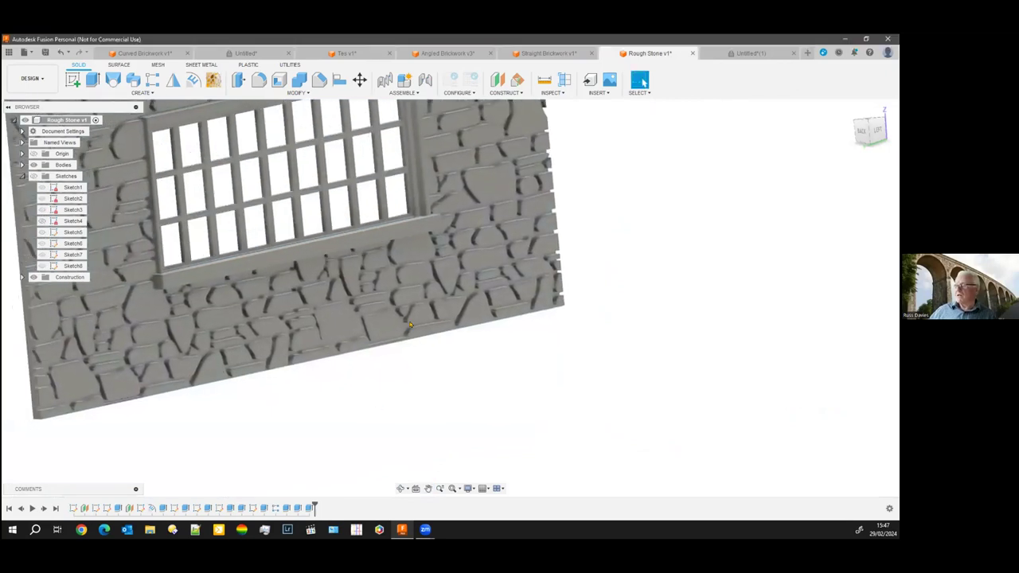
{"action": "left_click", "coordinate": [408, 248]}
{"action": "left_click", "coordinate": [333, 329], "text": "ctrl"}
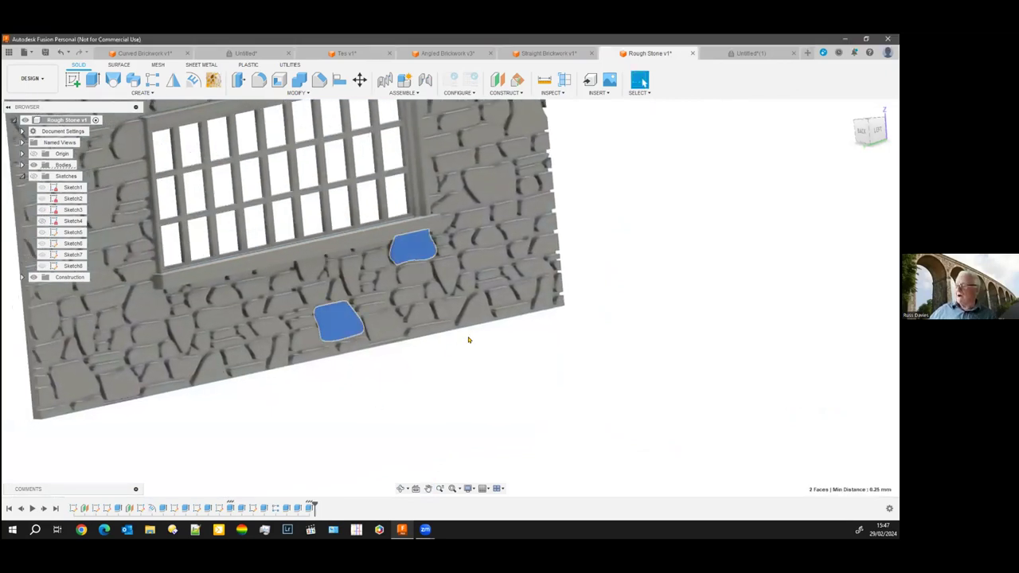
{"action": "left_click", "coordinate": [483, 257], "text": "ctrl"}
{"action": "left_click", "coordinate": [408, 295], "text": "ctrl"}
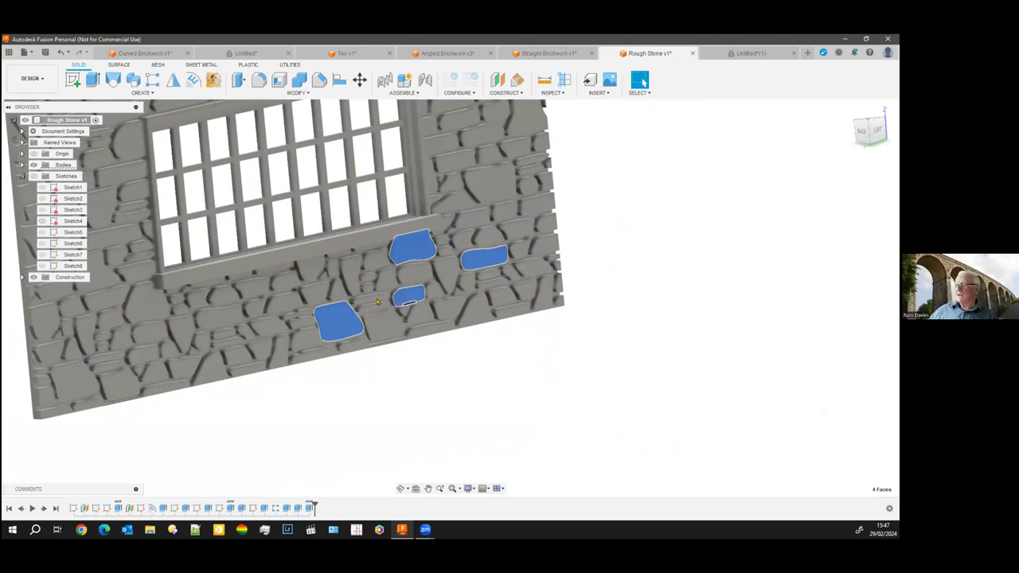
Step: Extrude the selected stones -1.995 mm, joined to the wall body
{"action": "left_click", "coordinate": [92, 80]}
{"action": "left_click_drag", "start_coordinate": [420, 297], "coordinate": [391, 296]}
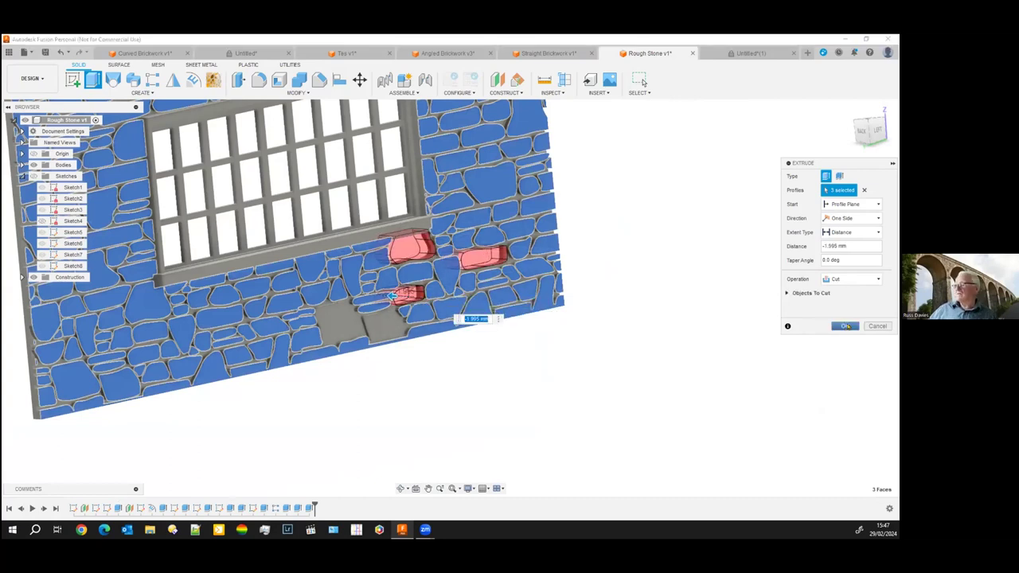
{"action": "left_click", "coordinate": [849, 280]}
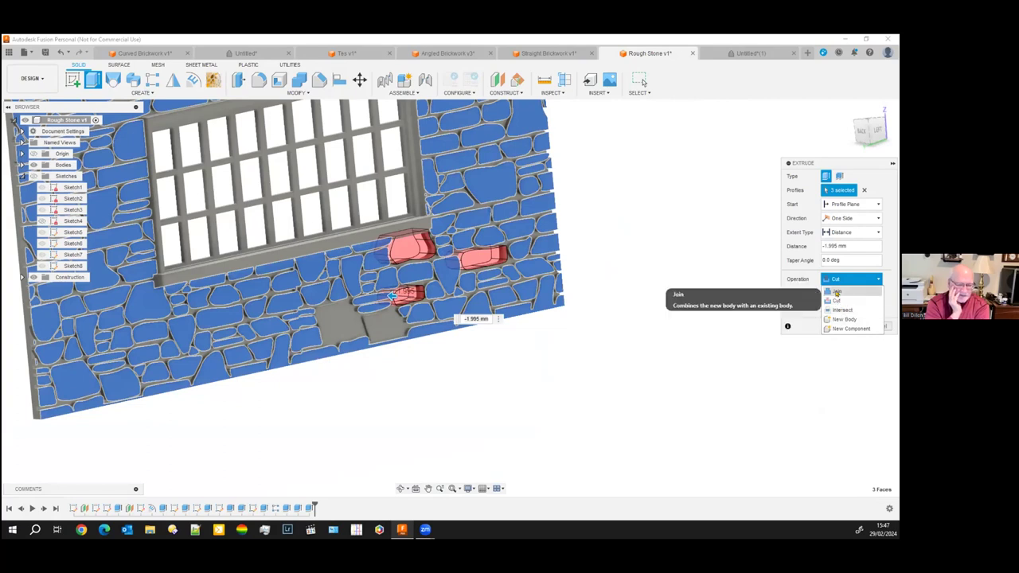
{"action": "left_click", "coordinate": [837, 293]}
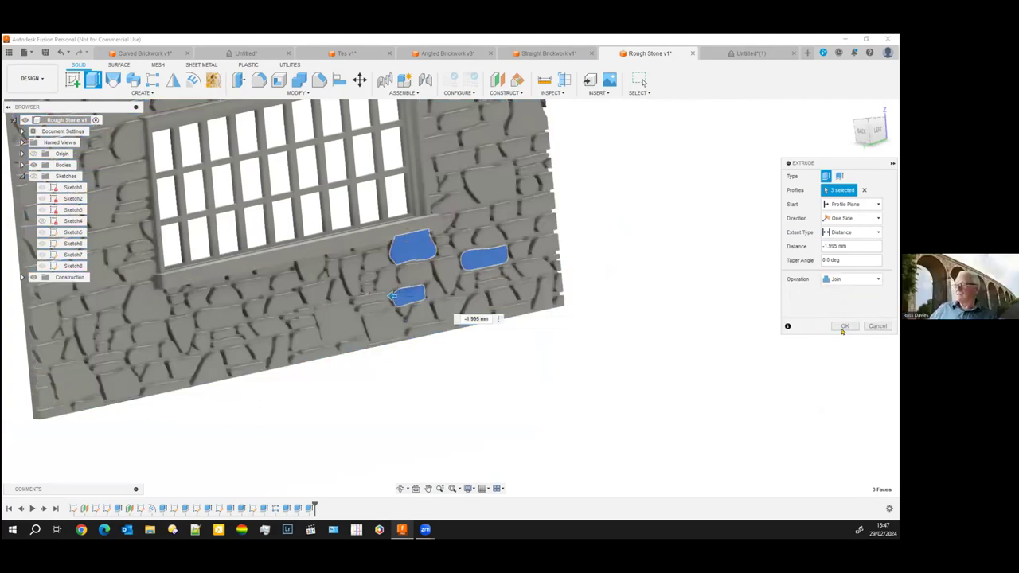
{"action": "key", "text": "Return"}
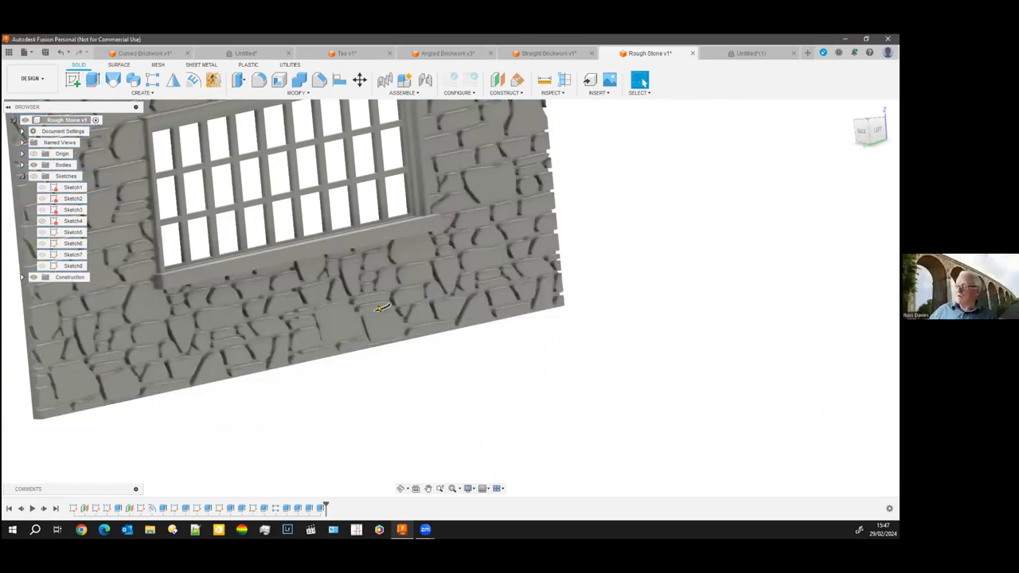
{"action": "left_click", "coordinate": [406, 296]}
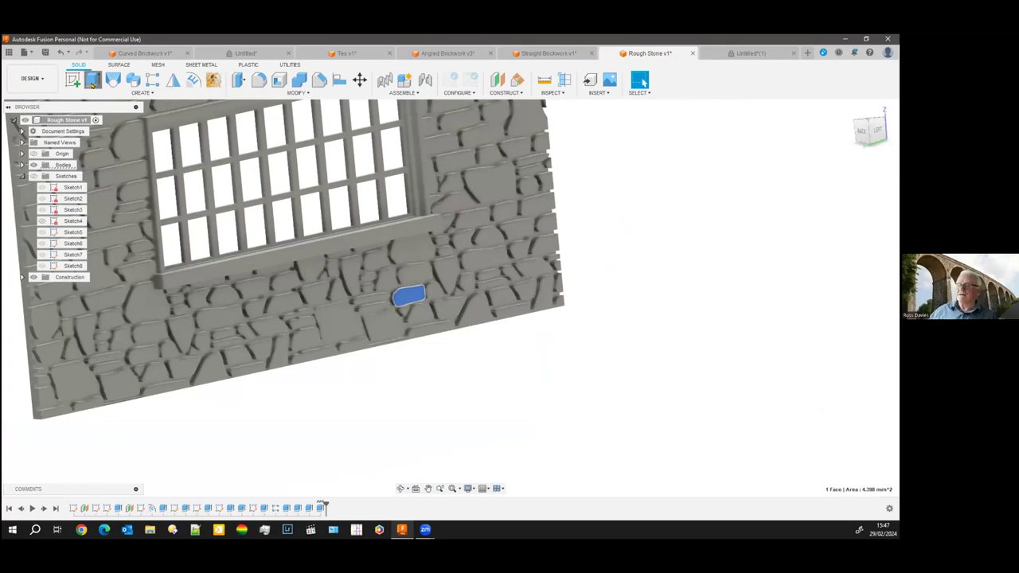
Step: Extrude the small stone below the window 3.685 mm outward with Join
{"action": "left_click", "coordinate": [92, 80]}
{"action": "left_click_drag", "start_coordinate": [403, 298], "coordinate": [560, 316]}
{"action": "left_click", "coordinate": [844, 326]}
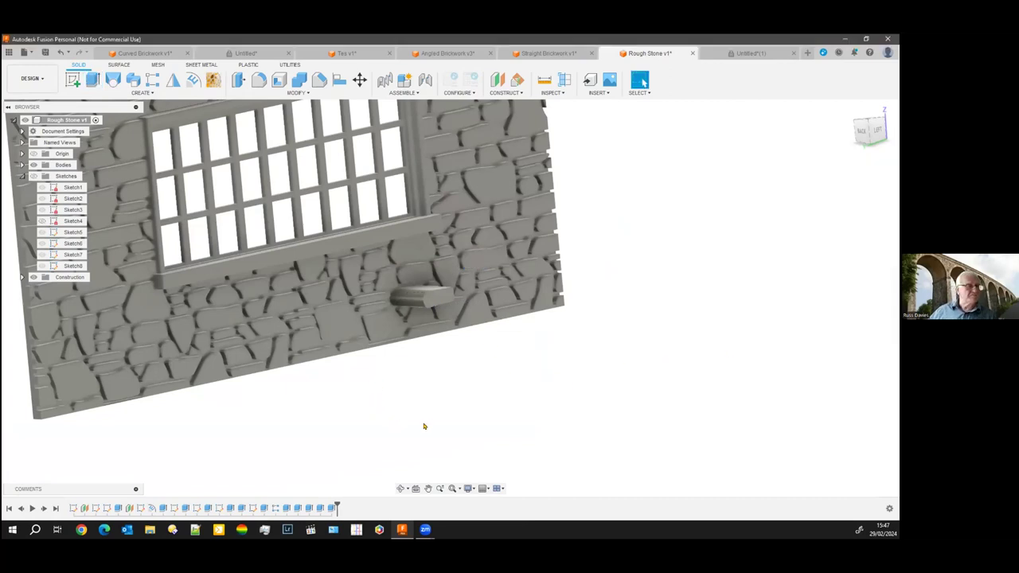
{"action": "middle_click_drag", "start_coordinate": [432, 421], "coordinate": [239, 387], "text": "shift"}
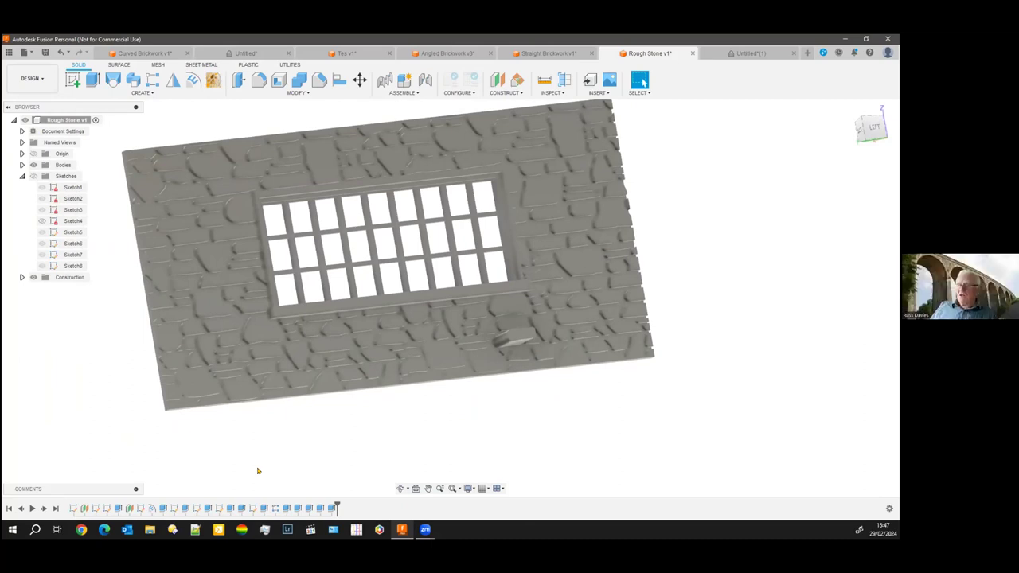
{"action": "middle_click_drag", "start_coordinate": [257, 471], "coordinate": [254, 355], "text": "shift"}
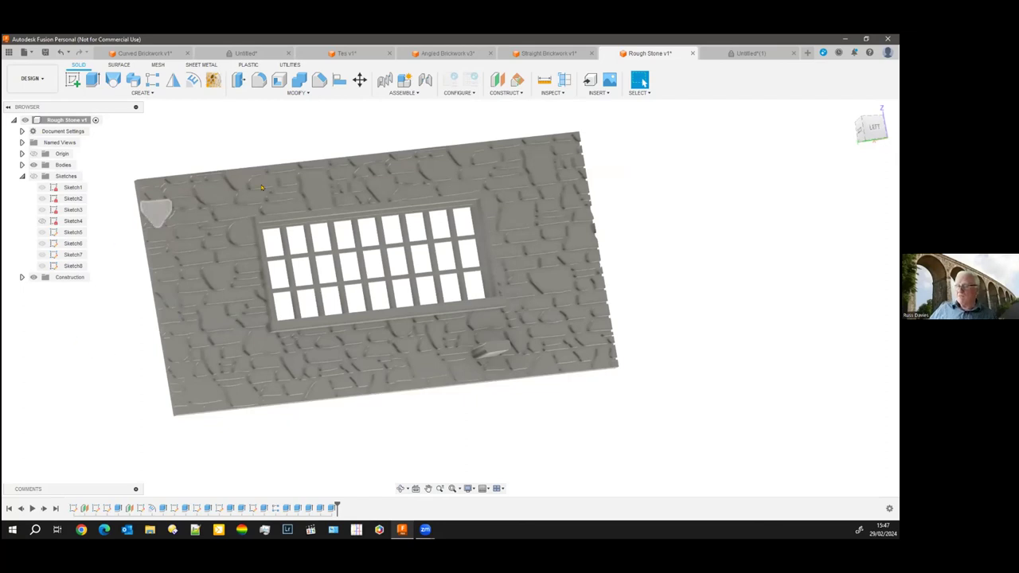
{"action": "middle_click_drag", "start_coordinate": [200, 458], "coordinate": [181, 457]}
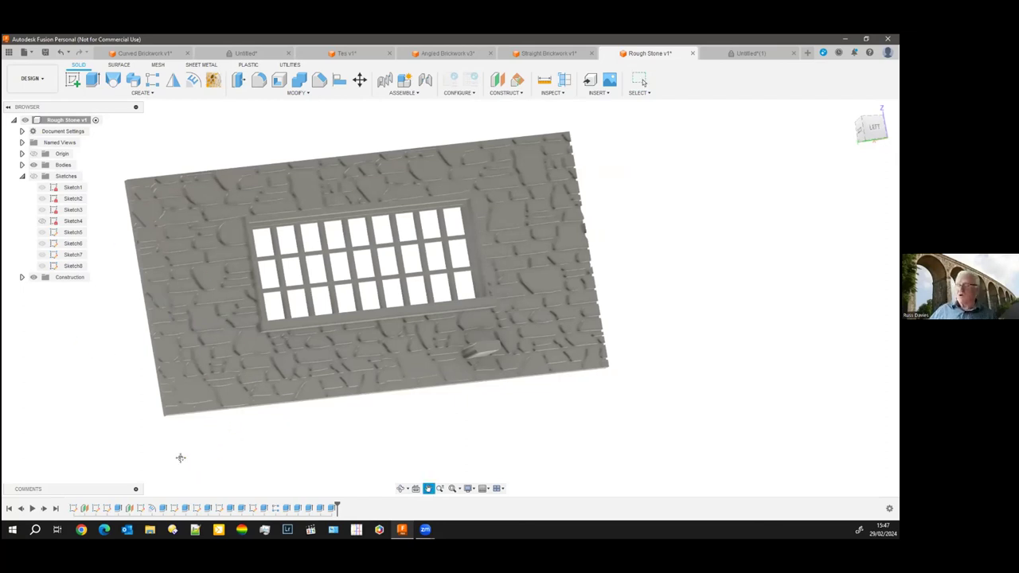